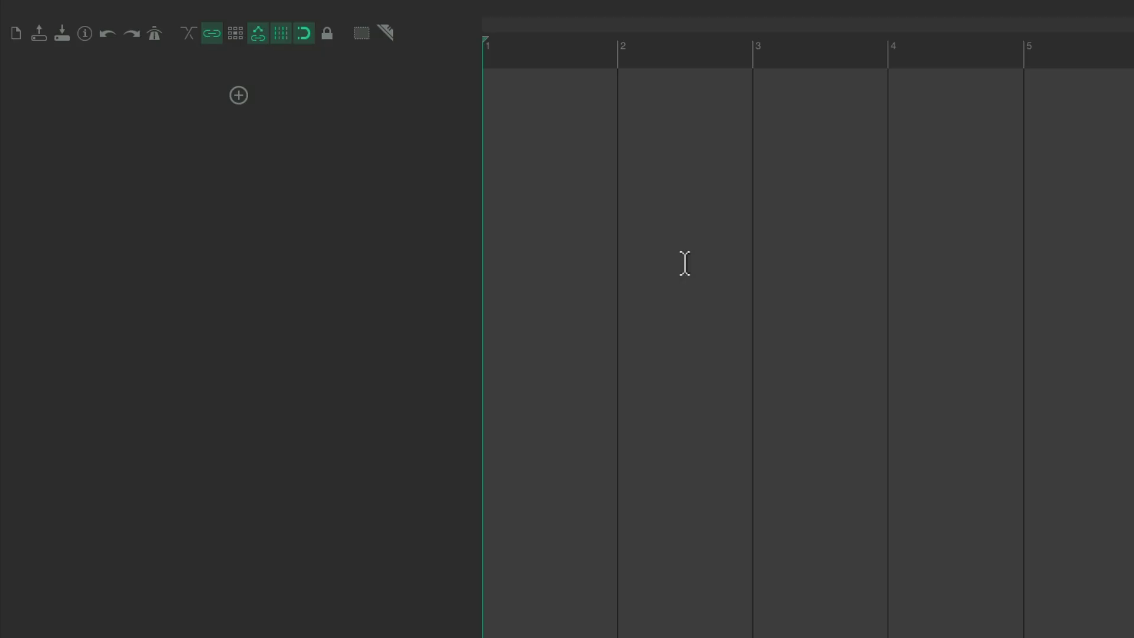
- Create a new track and add the ReaEQ (Cockos) effect to it
left_click(239, 96)
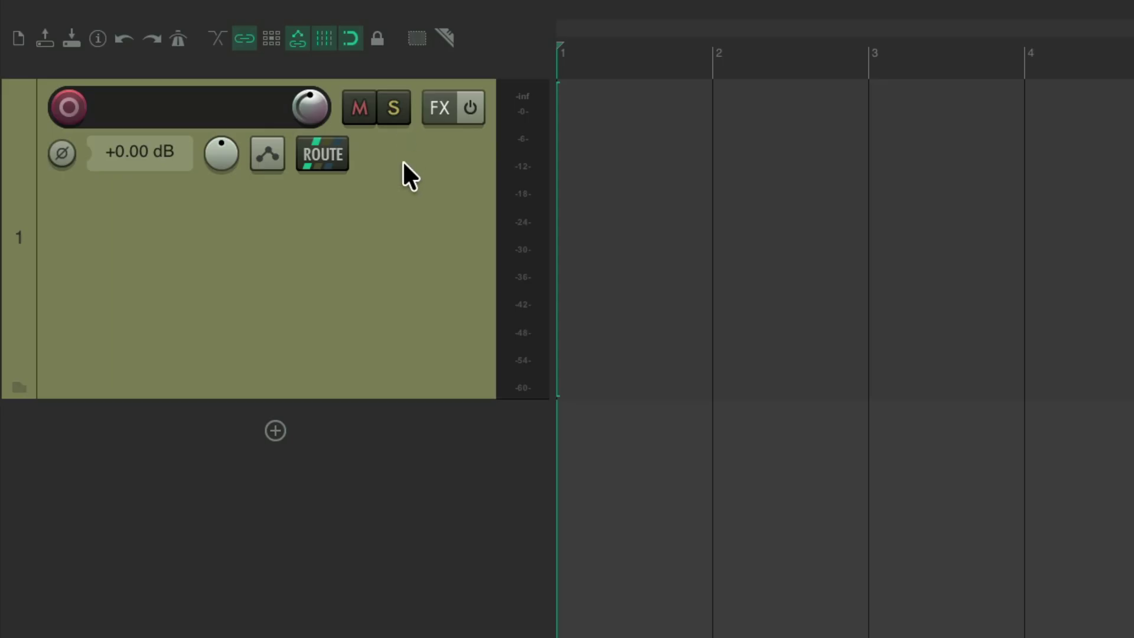
left_click(437, 113)
type("eq")
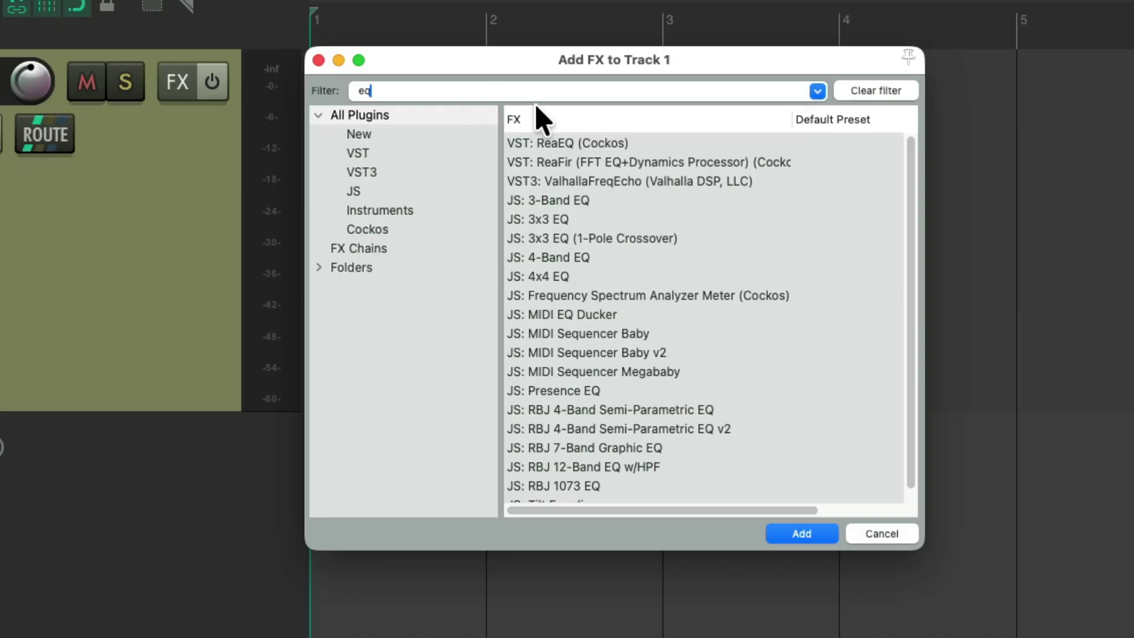
left_click(640, 143)
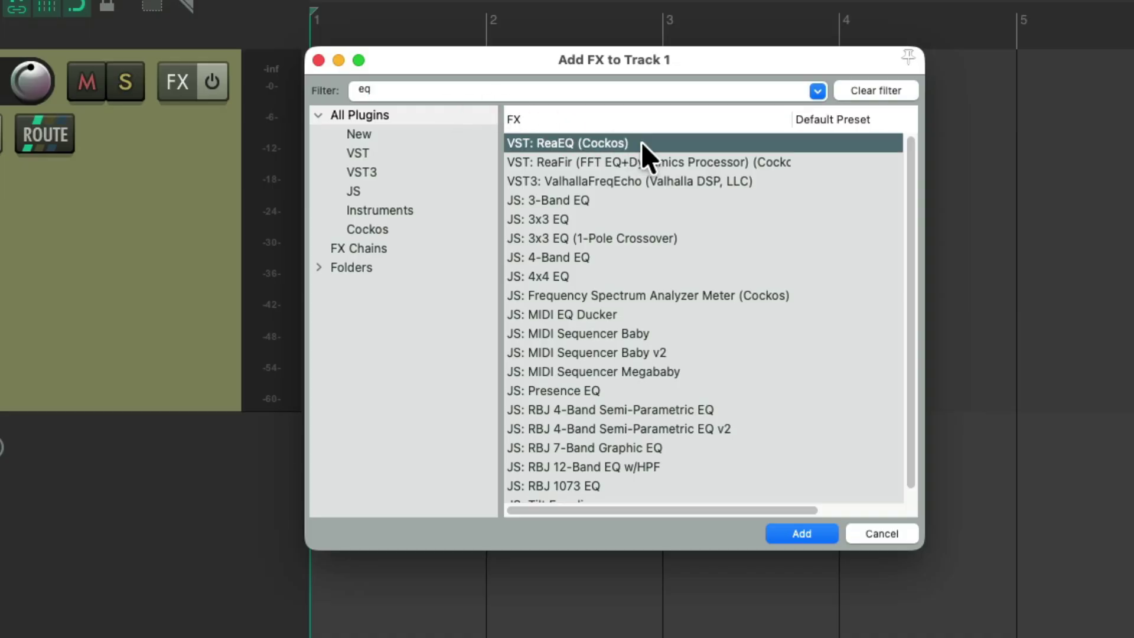
double_click(640, 143)
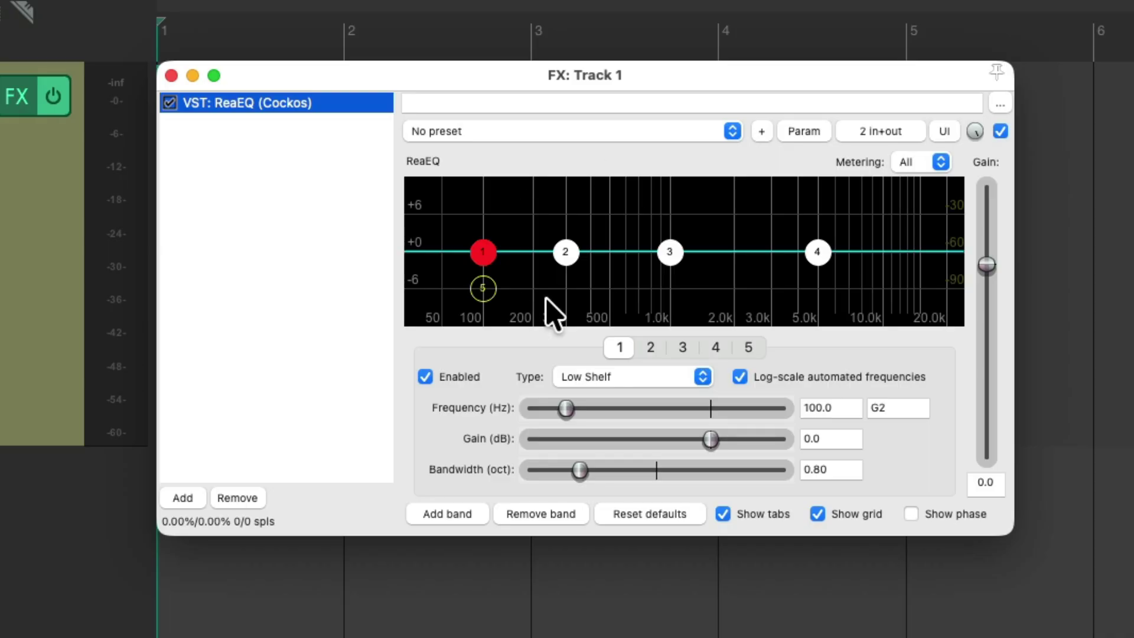
- Shape ReaEQ with a high pass at about 95 Hz and a 1.7 dB cut near 396 Hz, removing the shelves and 1 kHz band
left_click(479, 287)
mouse_move(479, 286)
left_mouse_down()
mouse_move(518, 289)
mouse_move(480, 293)
left_mouse_up()
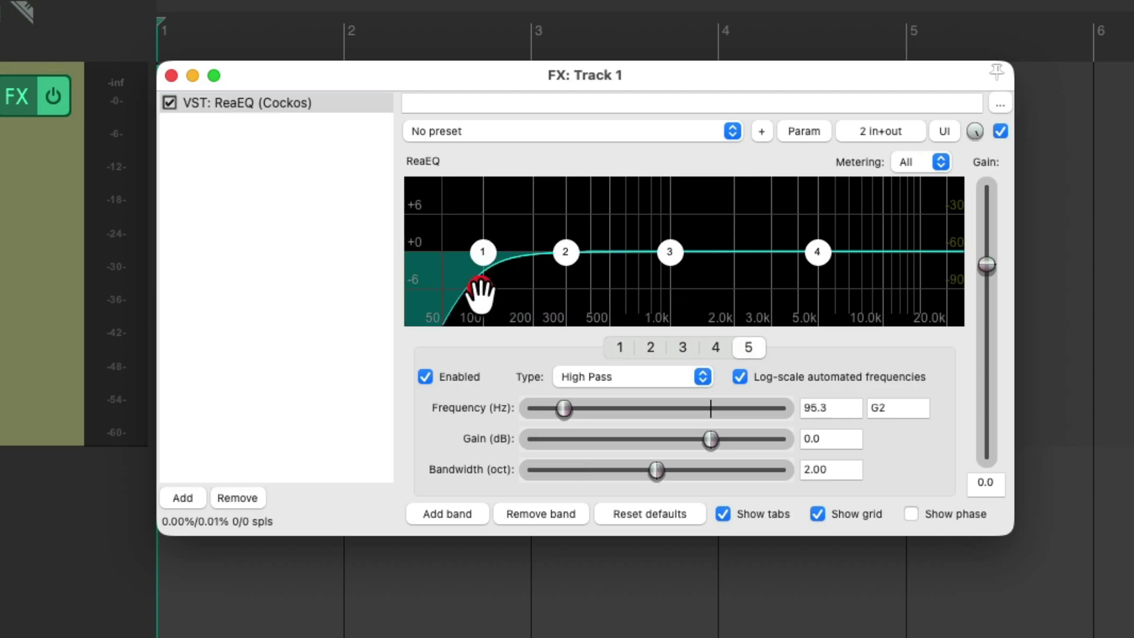
left_click(482, 254, "alt")
left_click(669, 252, "alt")
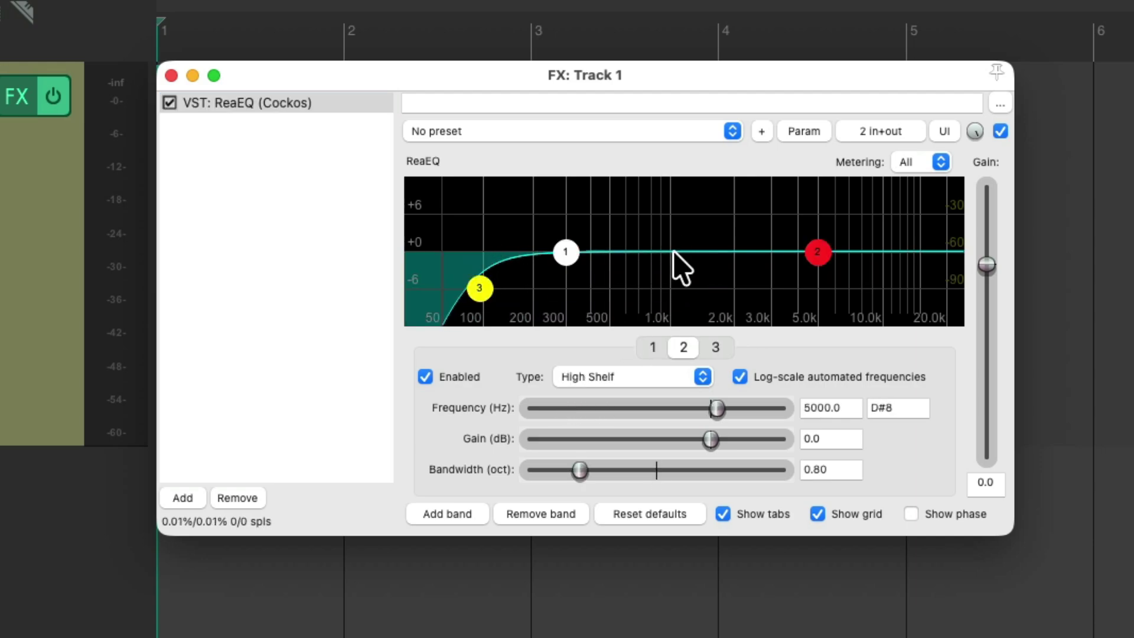
left_click(818, 252, "alt")
left_click_drag(567, 248, 589, 260)
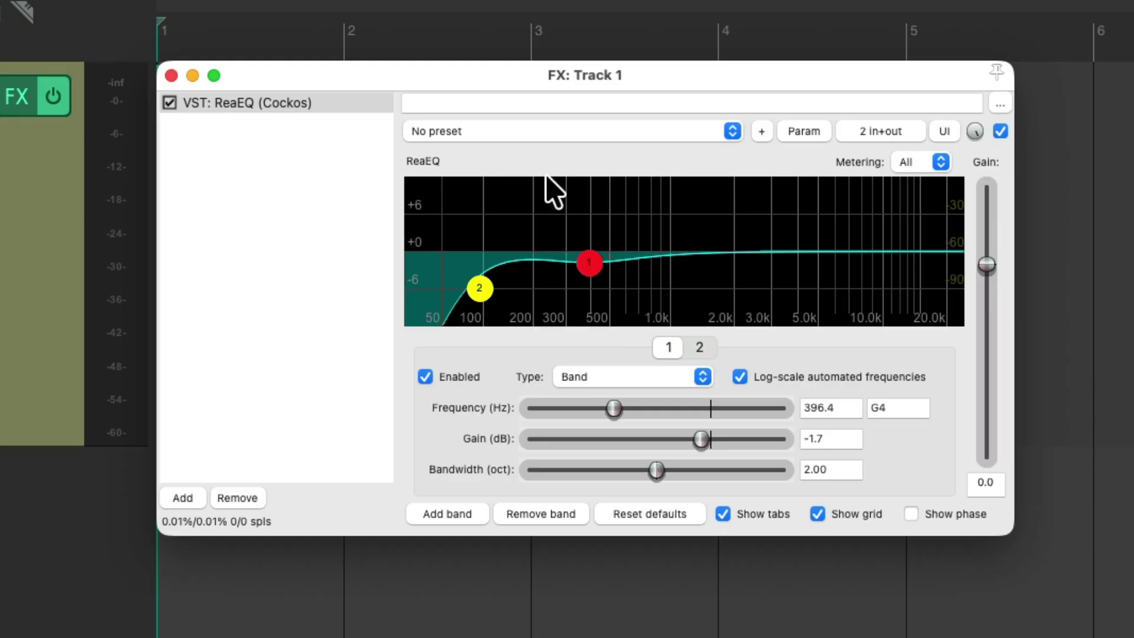
left_click(761, 132)
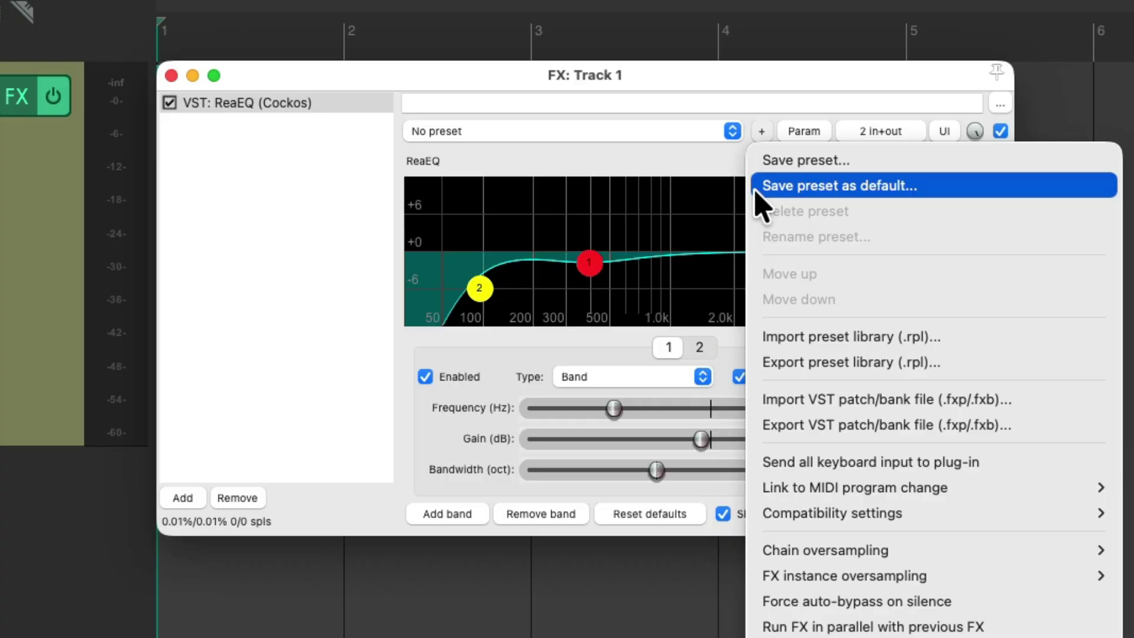
left_click(697, 183)
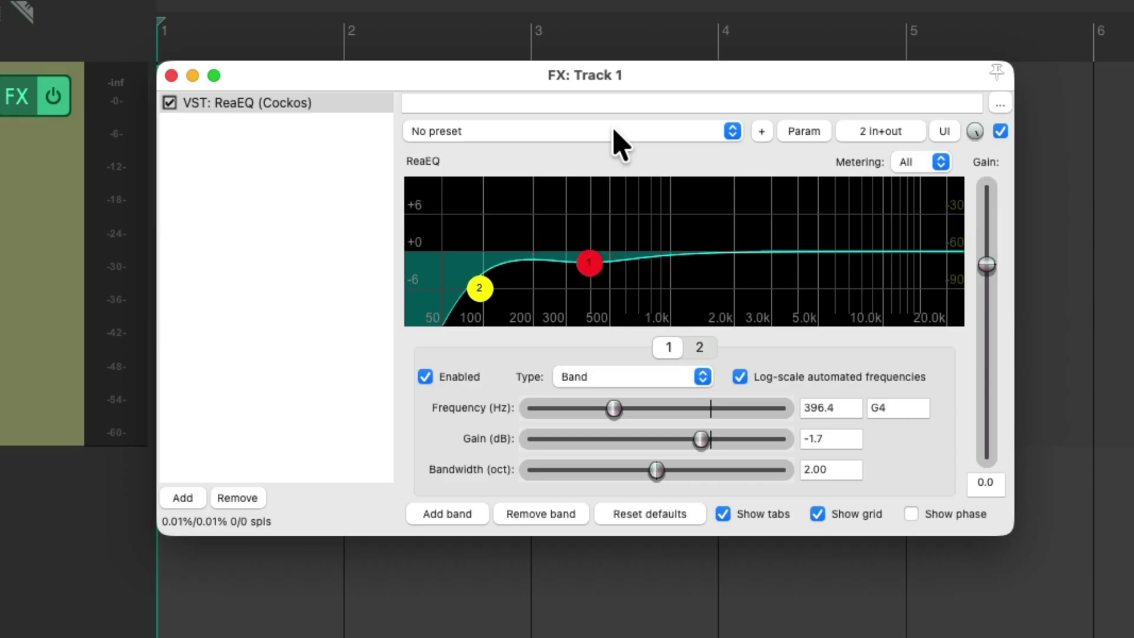
- Rename the ReaEQ effect instance to "Low Cut EQ"
left_click(348, 104)
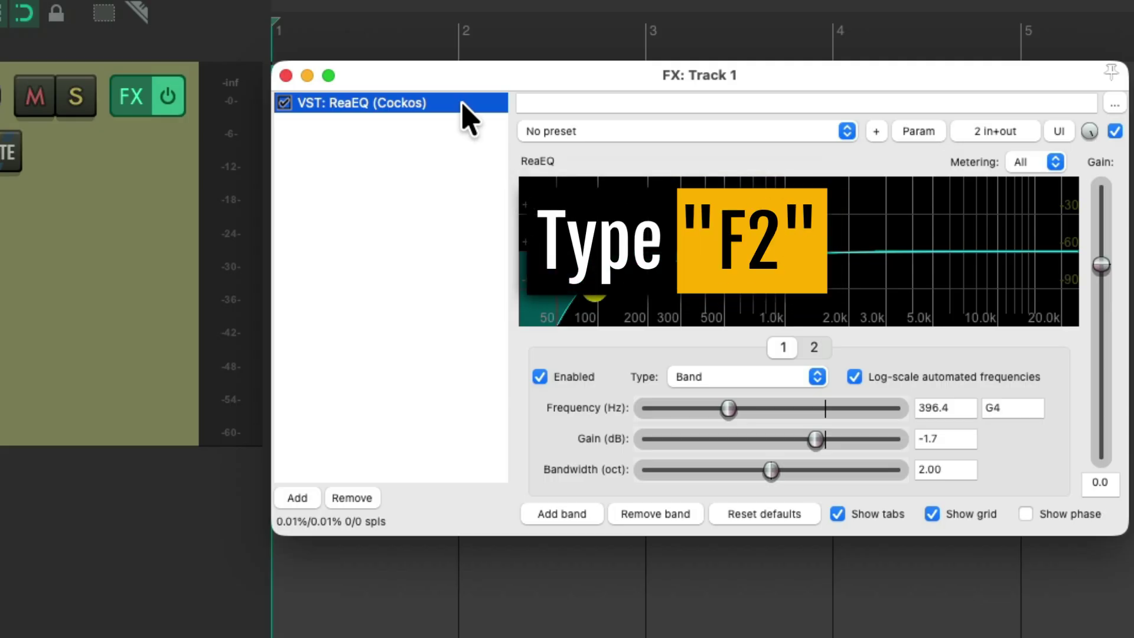
key("F2")
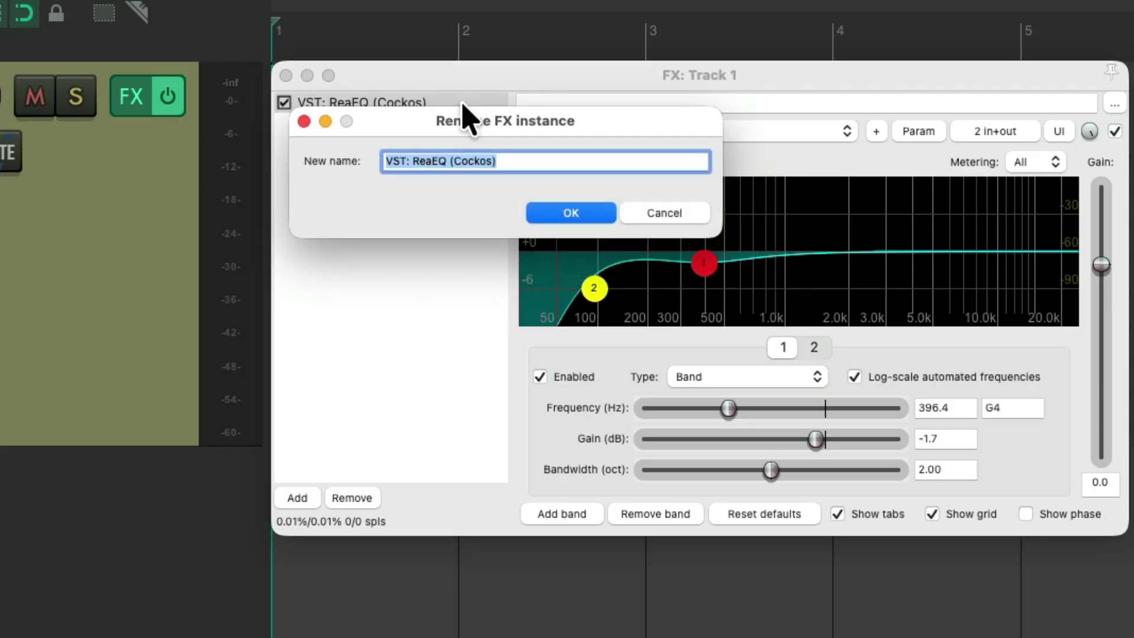
type("Low Cut EQ")
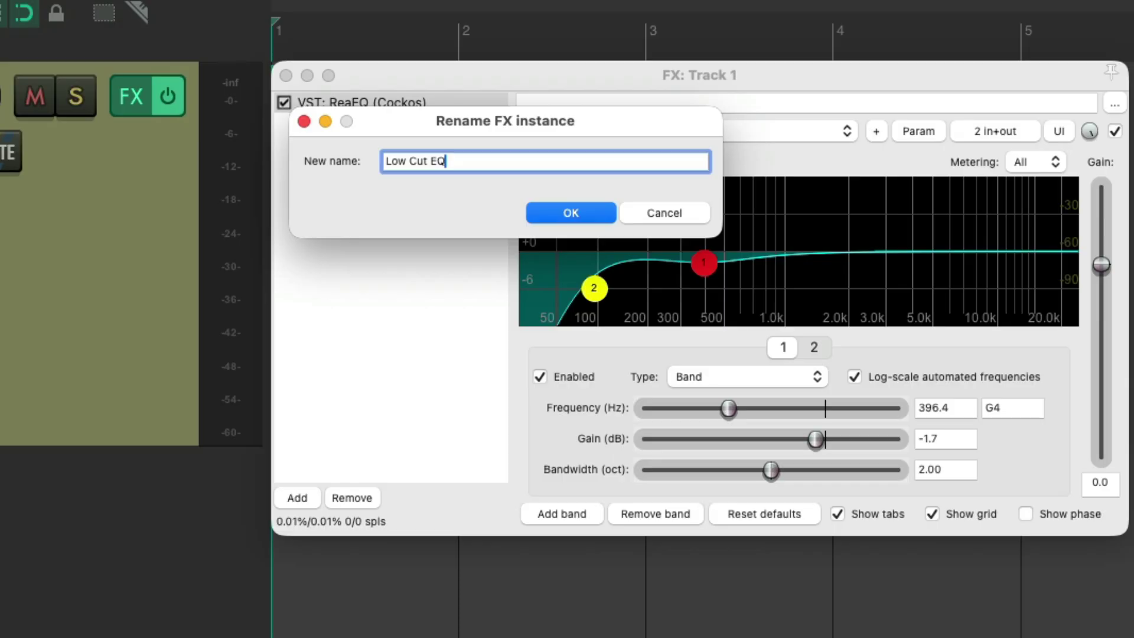
key("Return")
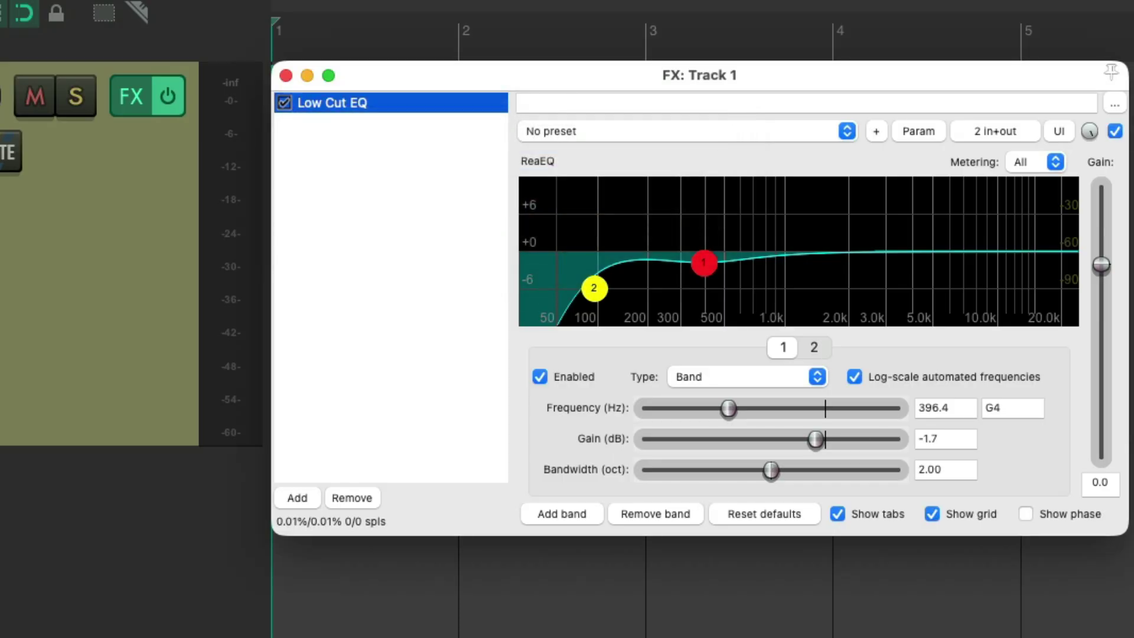
- Save the selected effect as an FX chain named "Low Cut EQ" in the FXChains folder
right_click(386, 105)
mouse_move(405, 274)
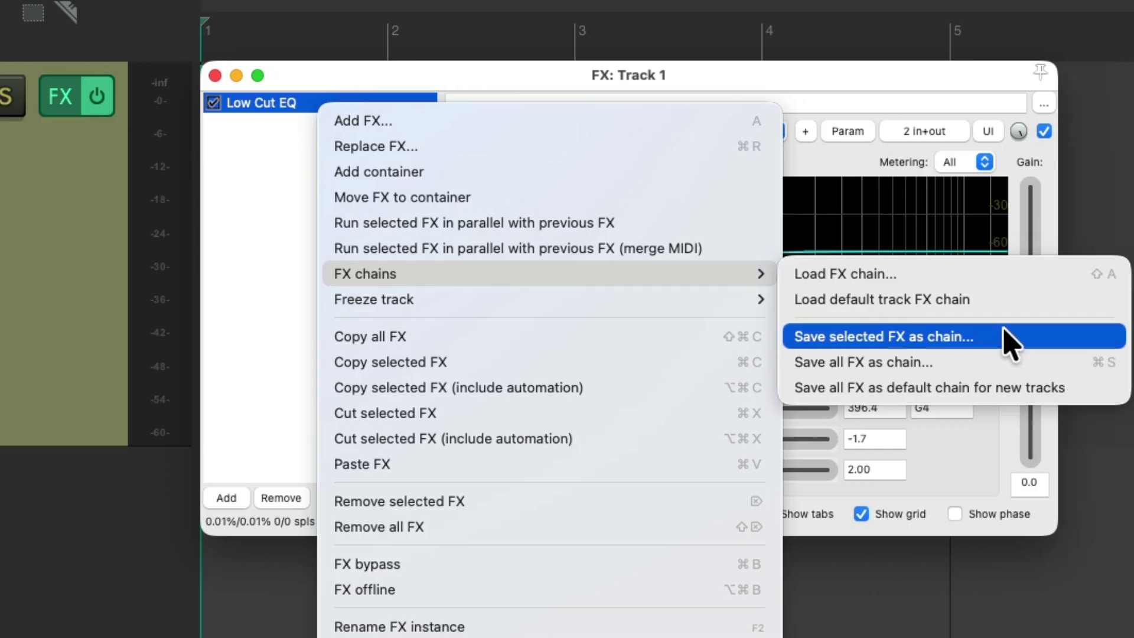
left_click(1010, 343)
type("Low Cut EQ")
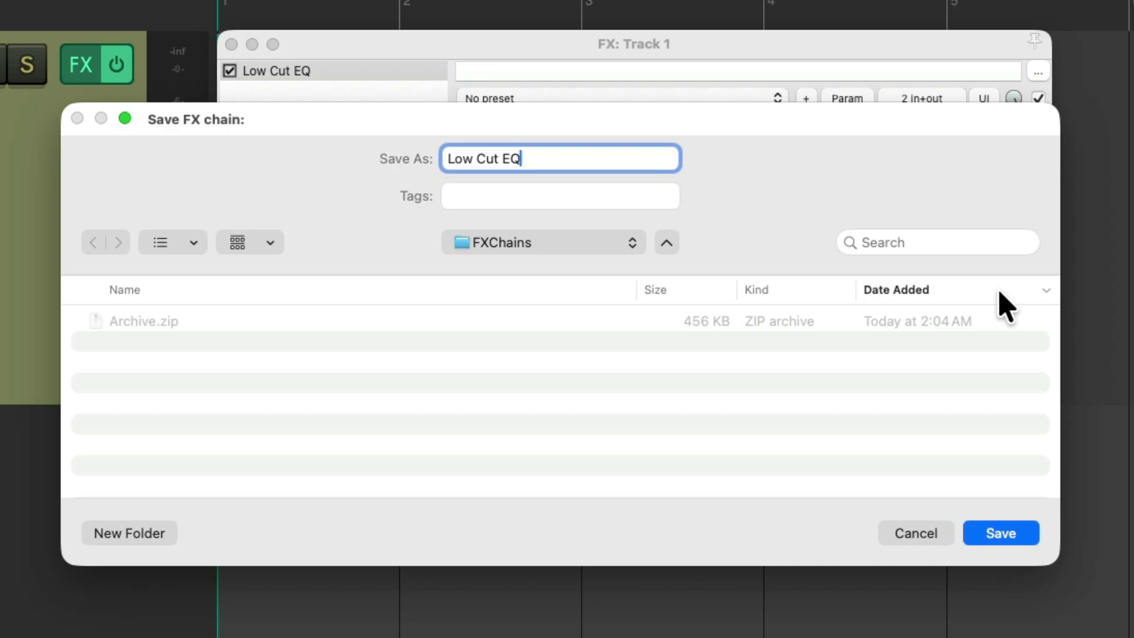
key("Return")
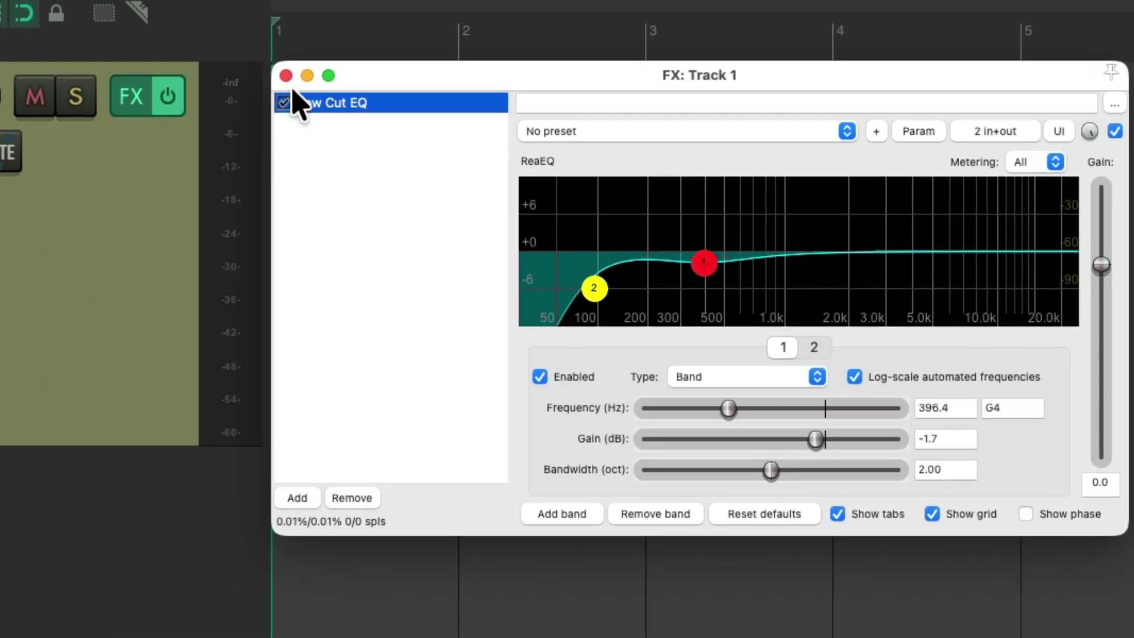
- Clear the track's effect and load the saved Low Cut EQ chain through the FX browser
left_click(286, 75)
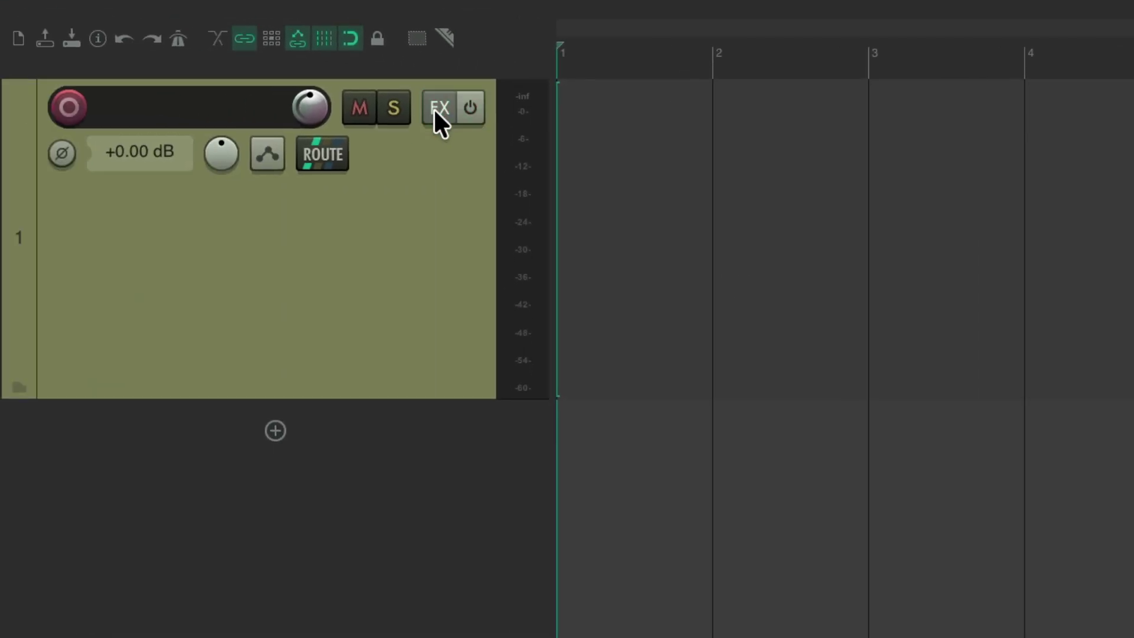
left_click(437, 109)
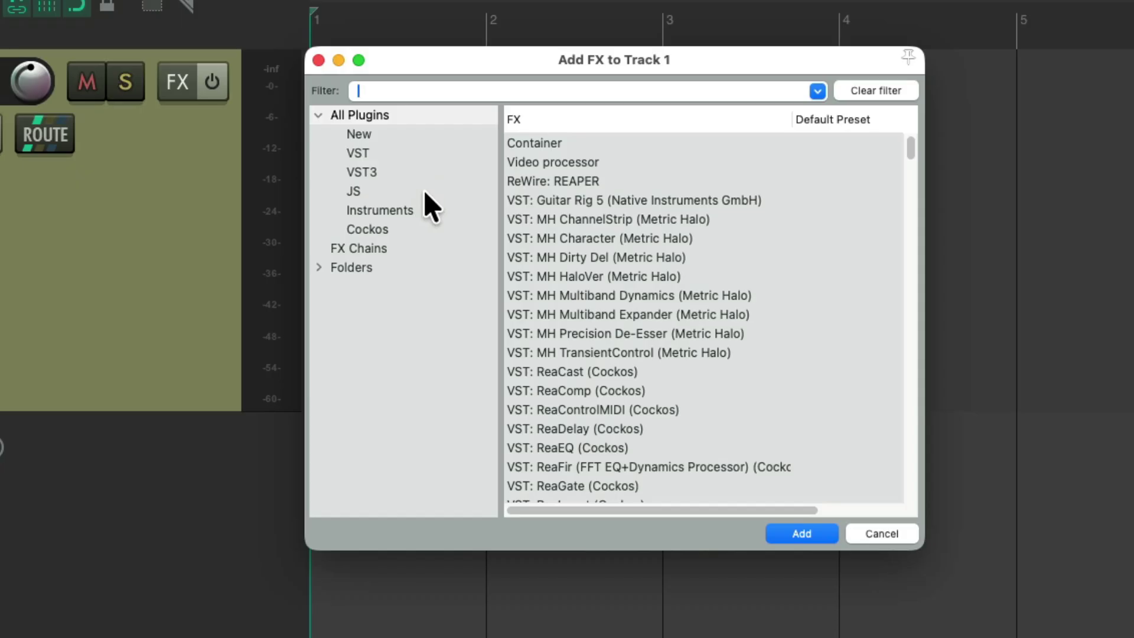
left_click(422, 247)
double_click(650, 144)
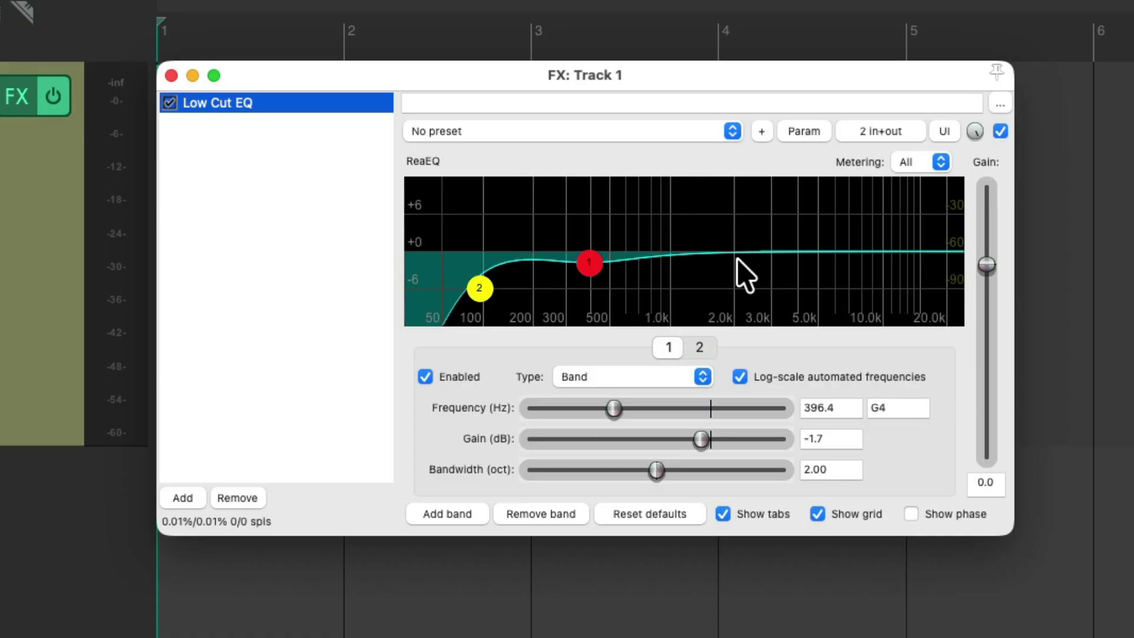
- Nudge both EQ bands, placing band 1 at about 401 Hz and -1.9 dB, and remove the effect from the track
left_click_drag(479, 289, 474, 289)
mouse_move(601, 262)
left_mouse_down()
mouse_move(597, 275)
mouse_move(592, 261)
left_mouse_up()
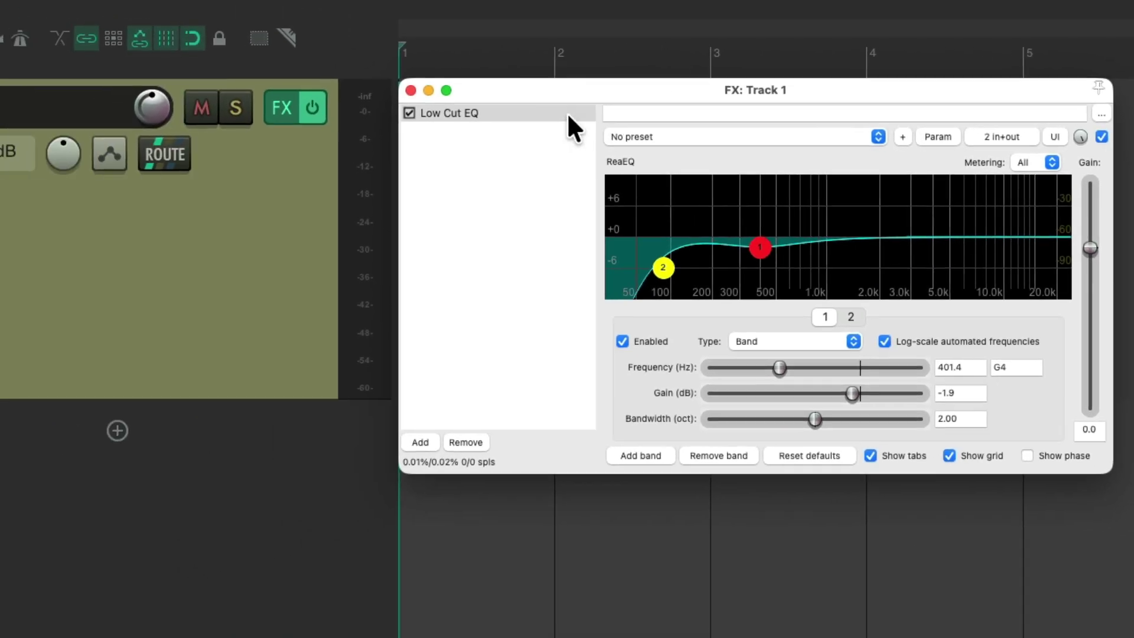
key("Delete")
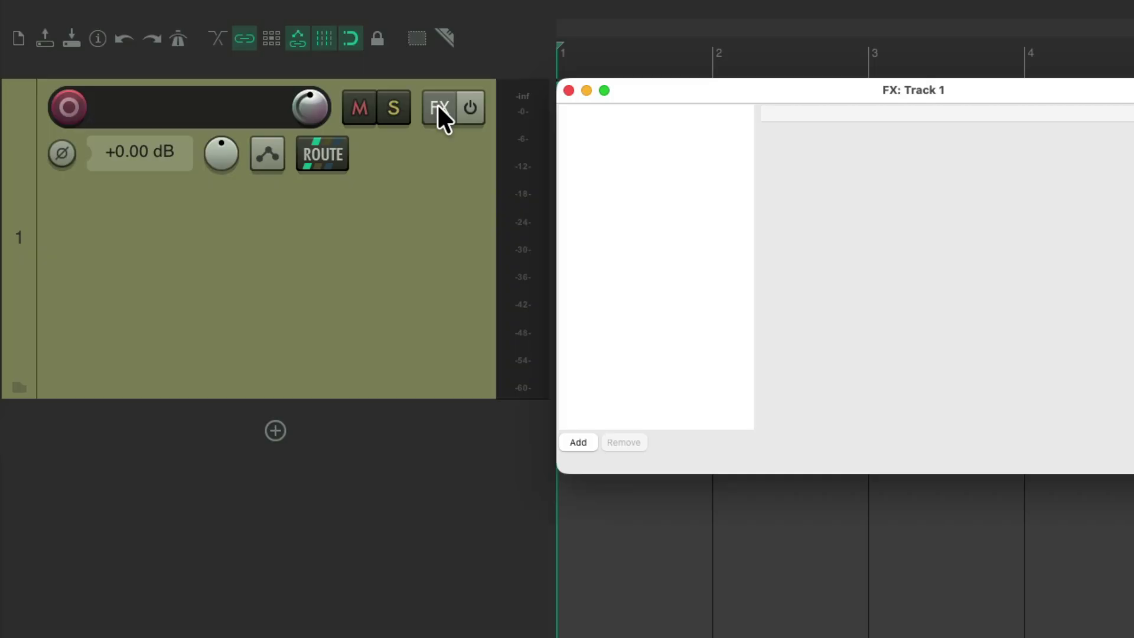
- Load the saved Low Cut EQ chain directly from the track's FX shortcut list
right_click(436, 104)
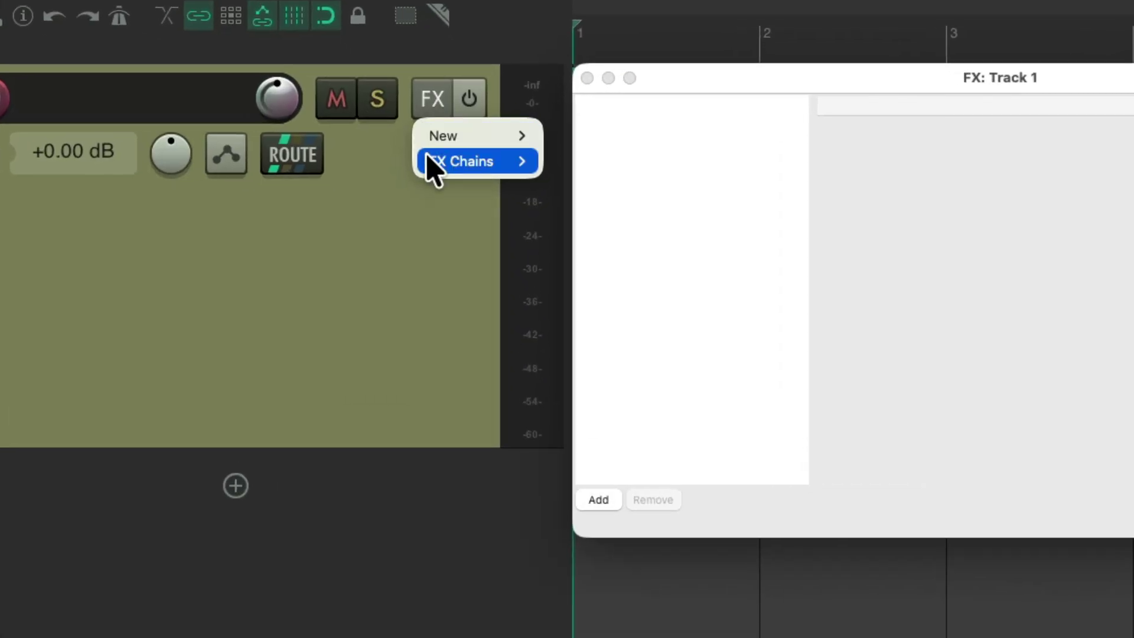
mouse_move(436, 164)
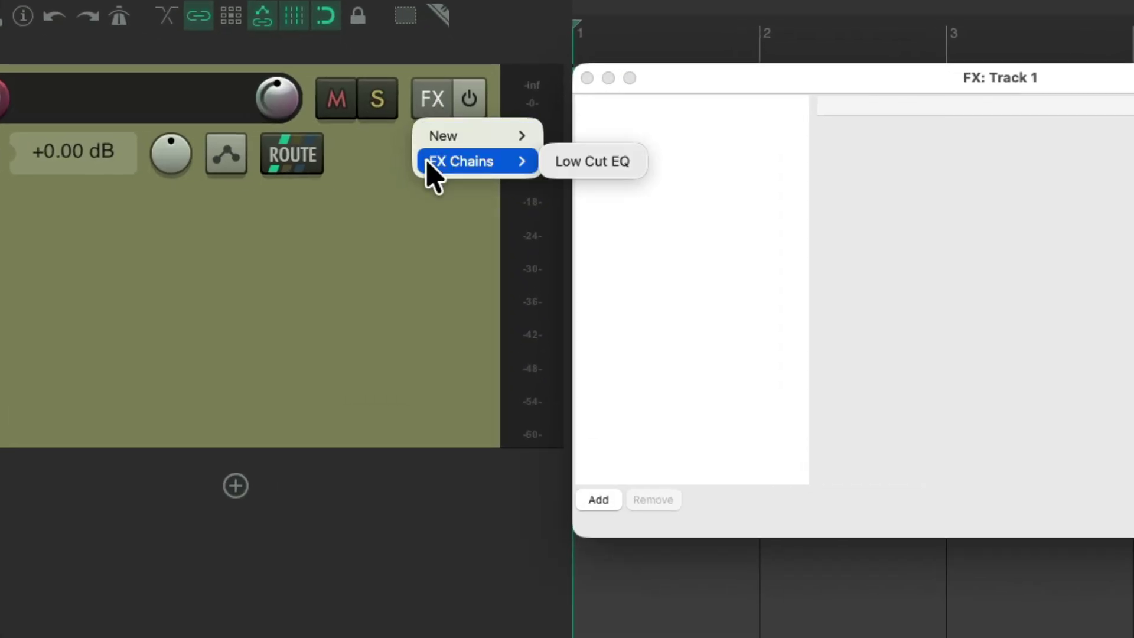
left_click(542, 167)
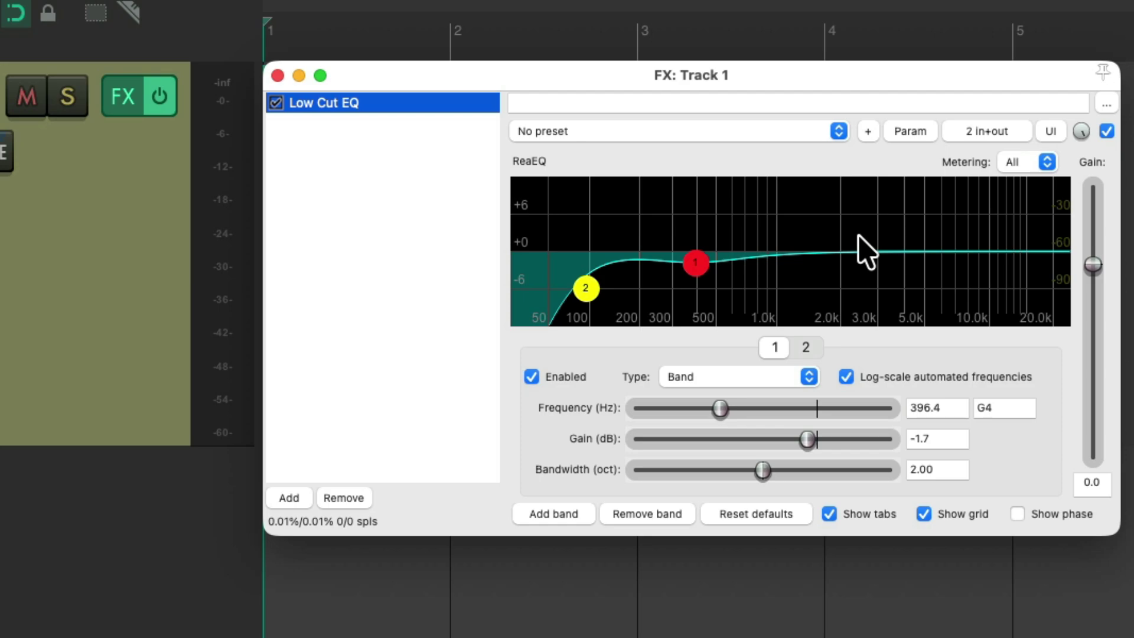
- Add a second ReaEQ (Cockos) effect after the Low Cut EQ on track 1
double_click(495, 231)
type("eq")
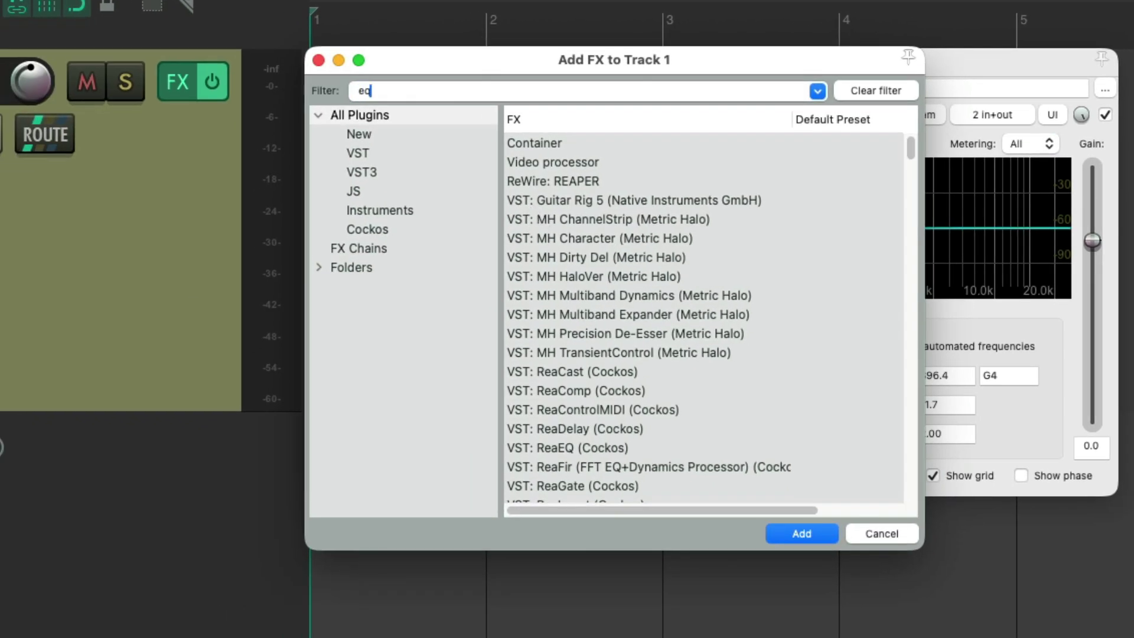
left_click(636, 143)
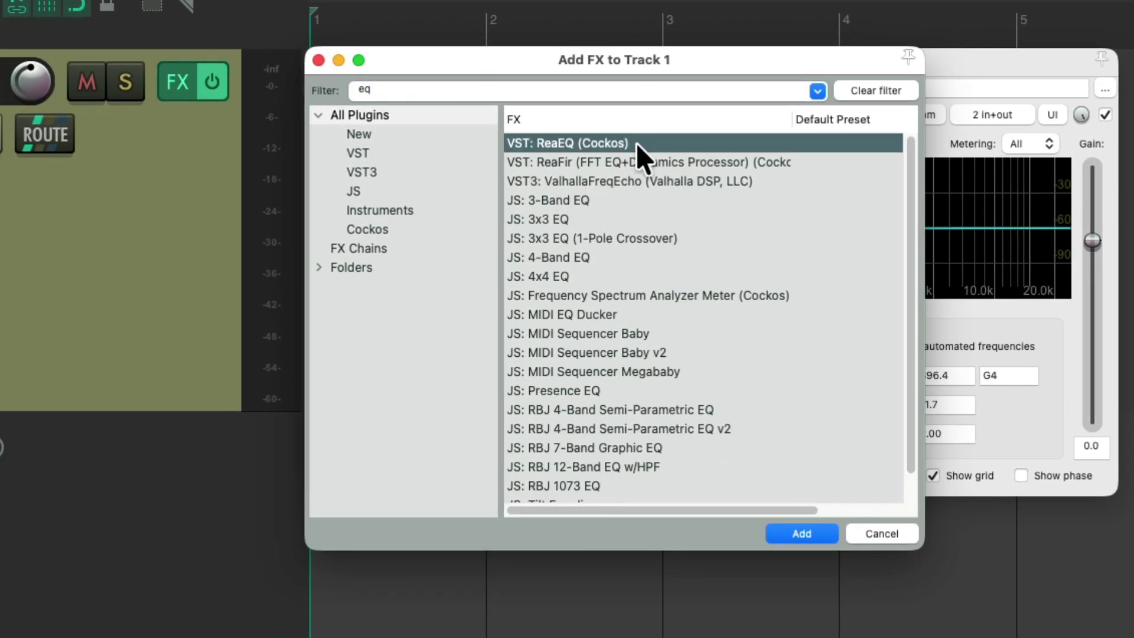
double_click(636, 143)
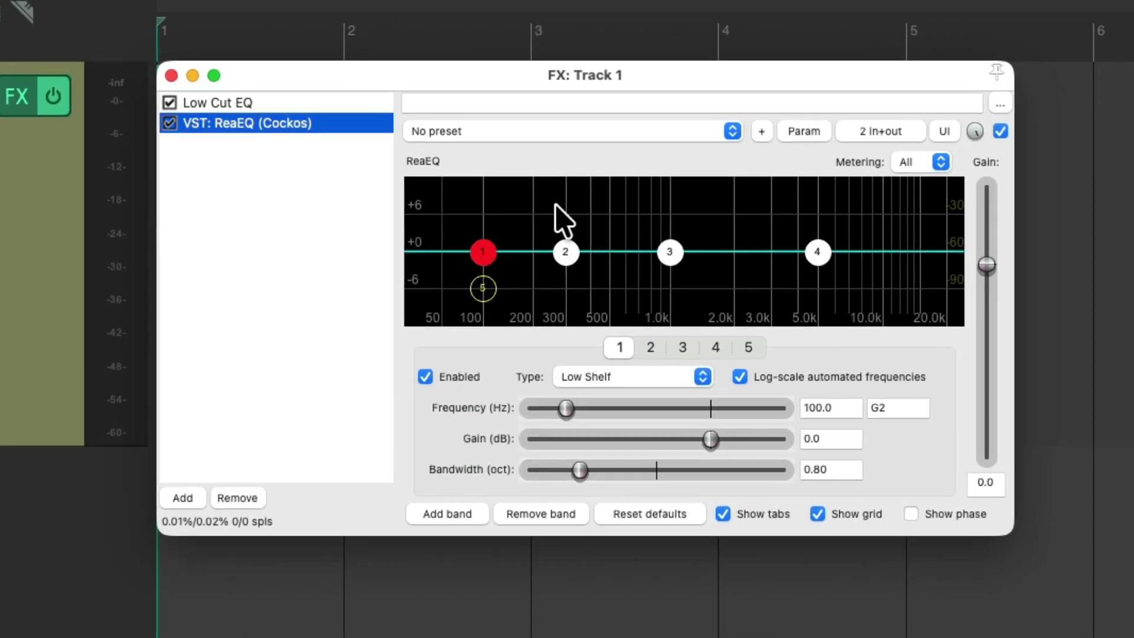
- Remove the new ReaEQ's high-pass, low-shelf and 300 Hz bands, raise the high shelf, and boost about 2064 Hz by 2.6 dB
left_click(482, 288, "alt")
left_click(482, 252, "alt")
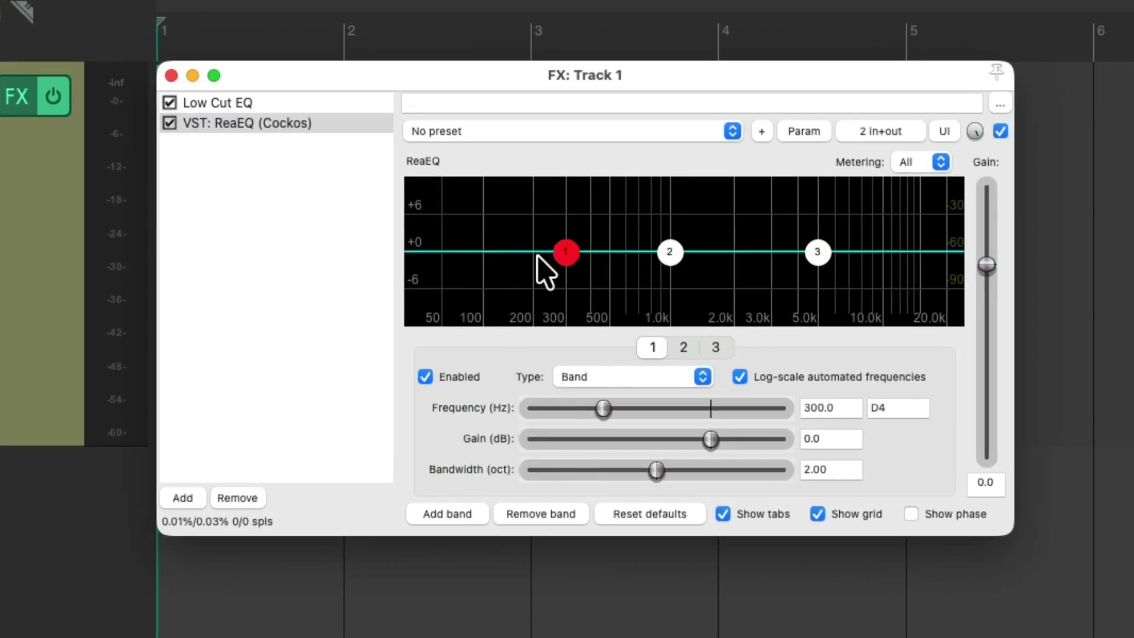
left_click(566, 251, "alt")
left_click_drag(817, 252, 820, 225)
left_click_drag(672, 254, 738, 236)
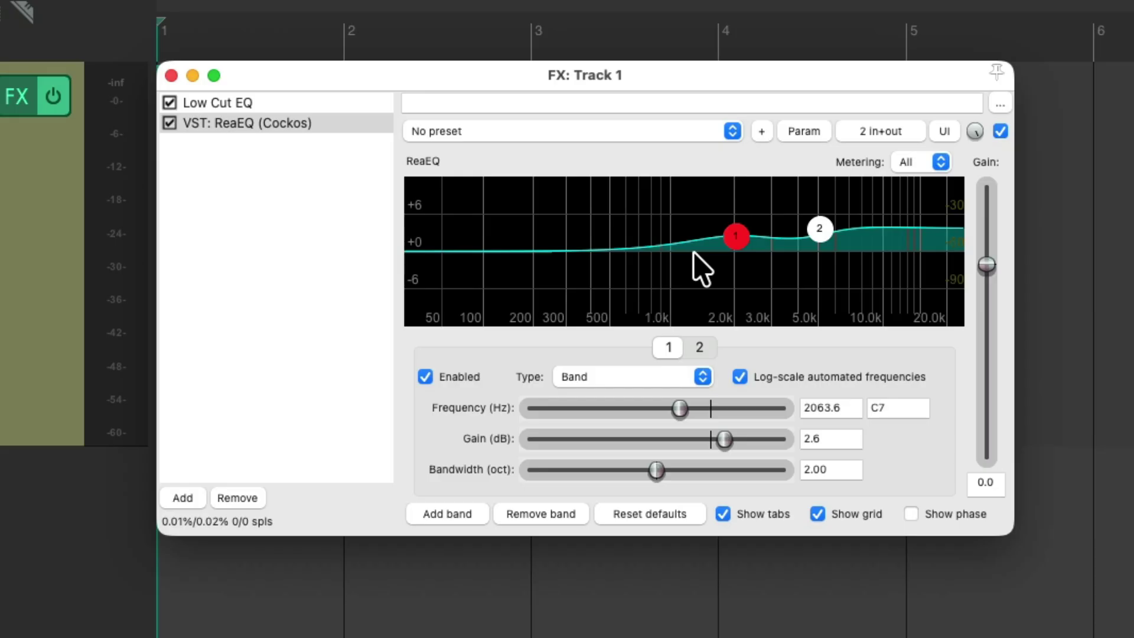
- Rename the second ReaEQ effect instance to "Hi Boost EQ"
left_click(317, 123)
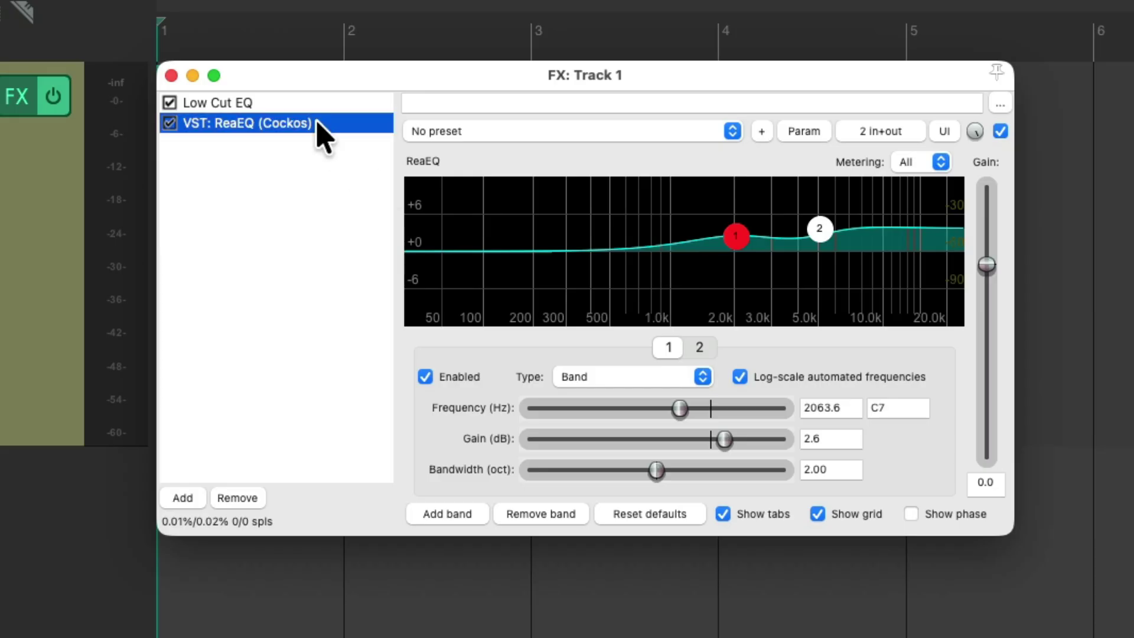
key("F2")
type("Hi Boost EQ")
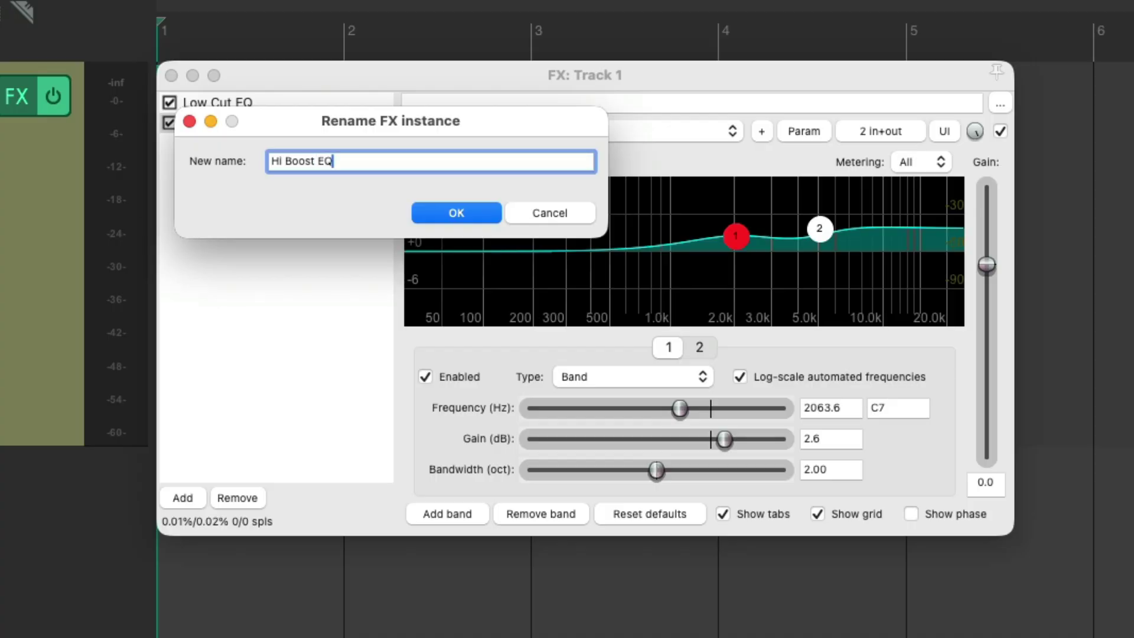
key("super+a")
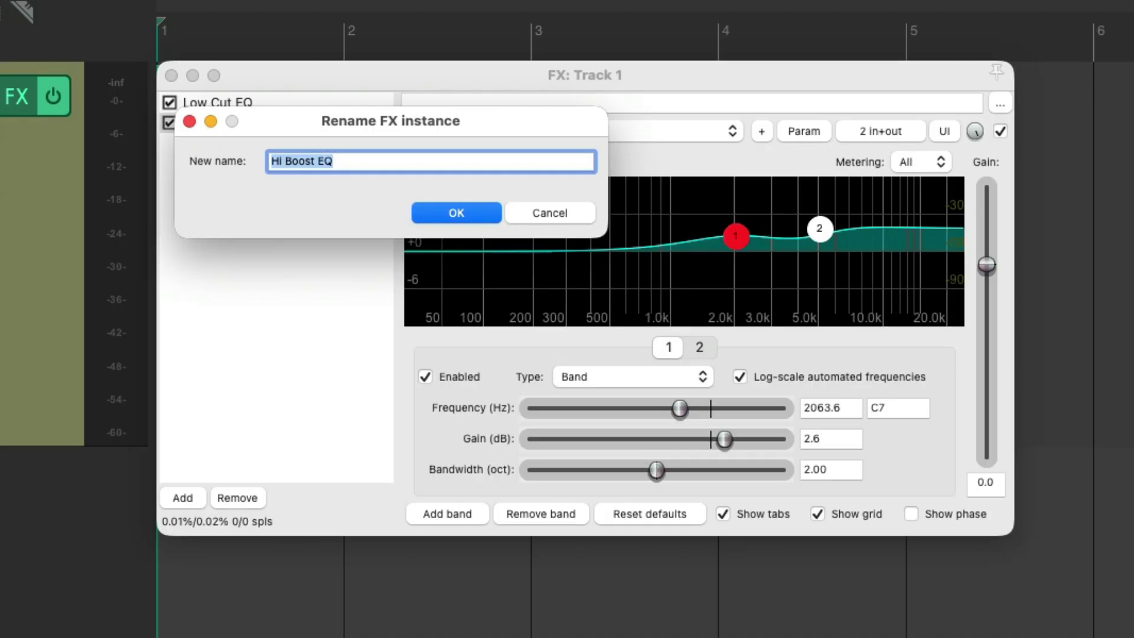
key("Return")
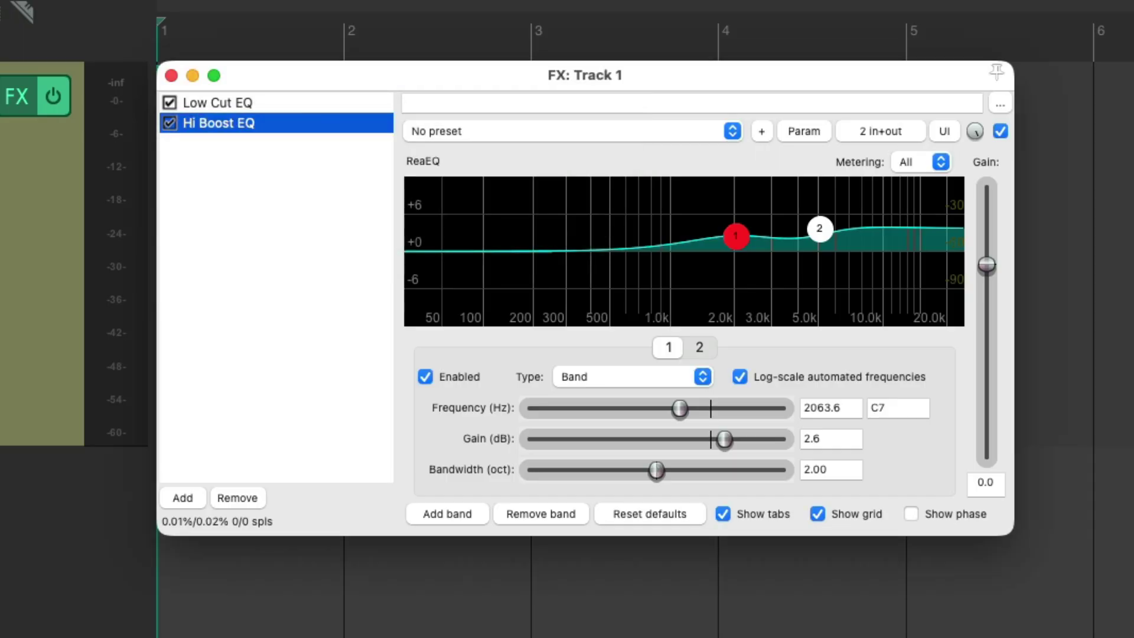
- Save the selected Hi Boost EQ effect as an FX chain named "Hi Boost EQ" in the FXChains folder
right_click(347, 126)
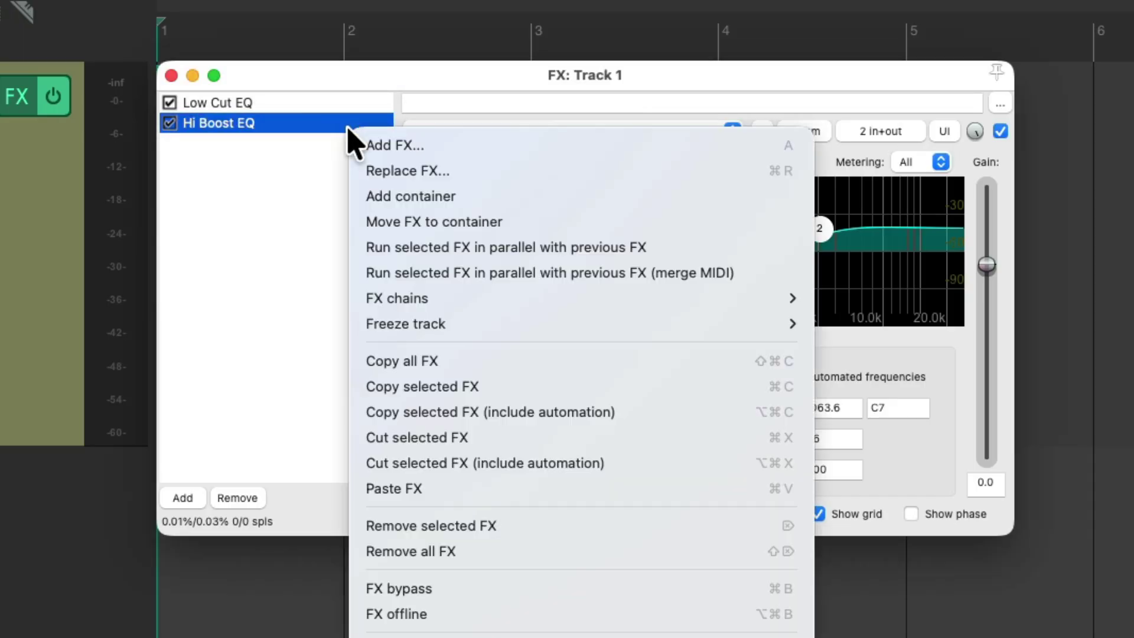
mouse_move(369, 307)
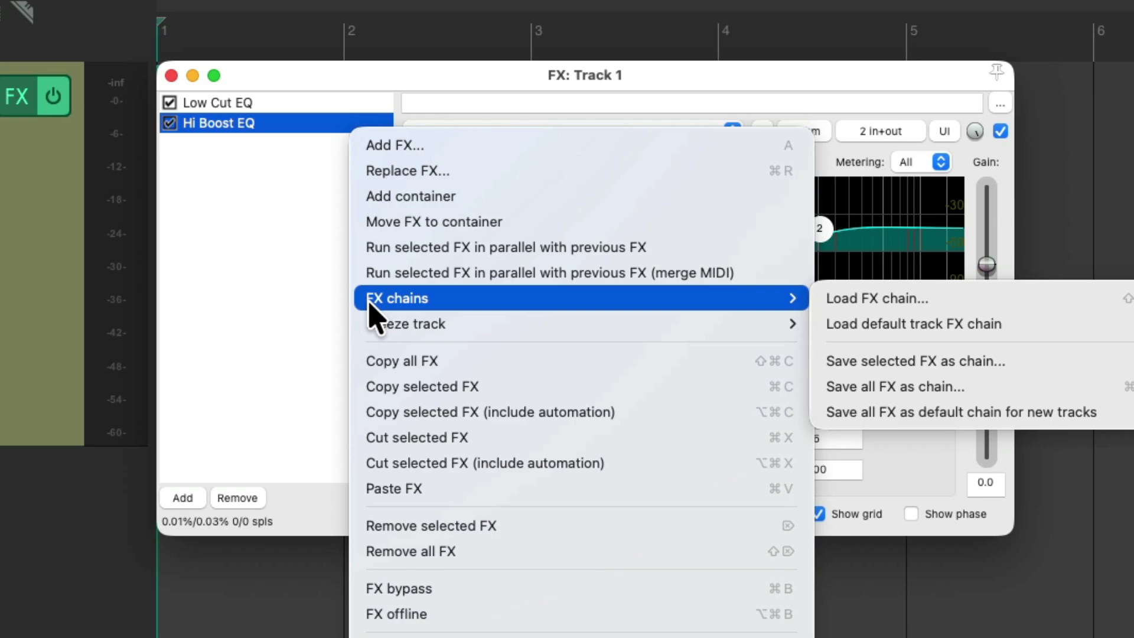
left_click(985, 363)
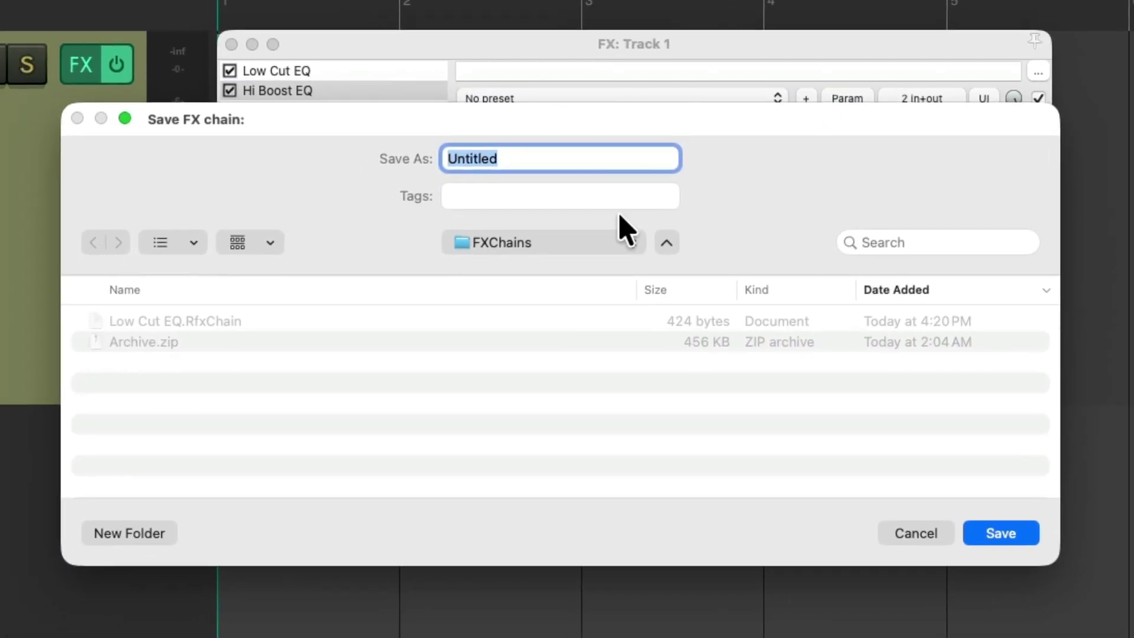
type("Hi Boost EQ")
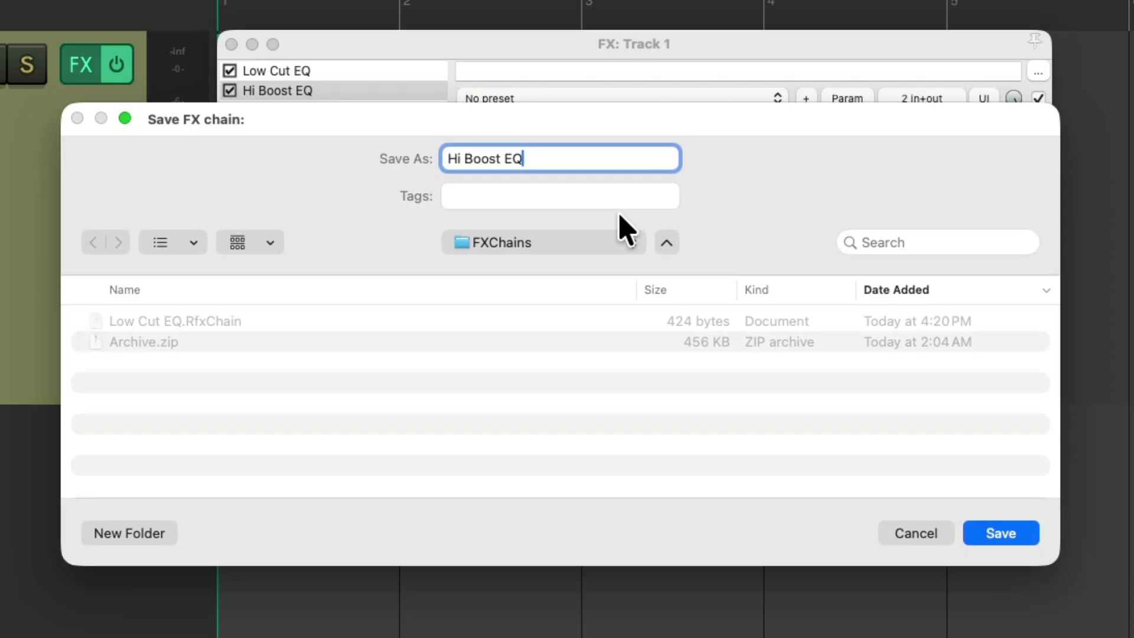
key("Return")
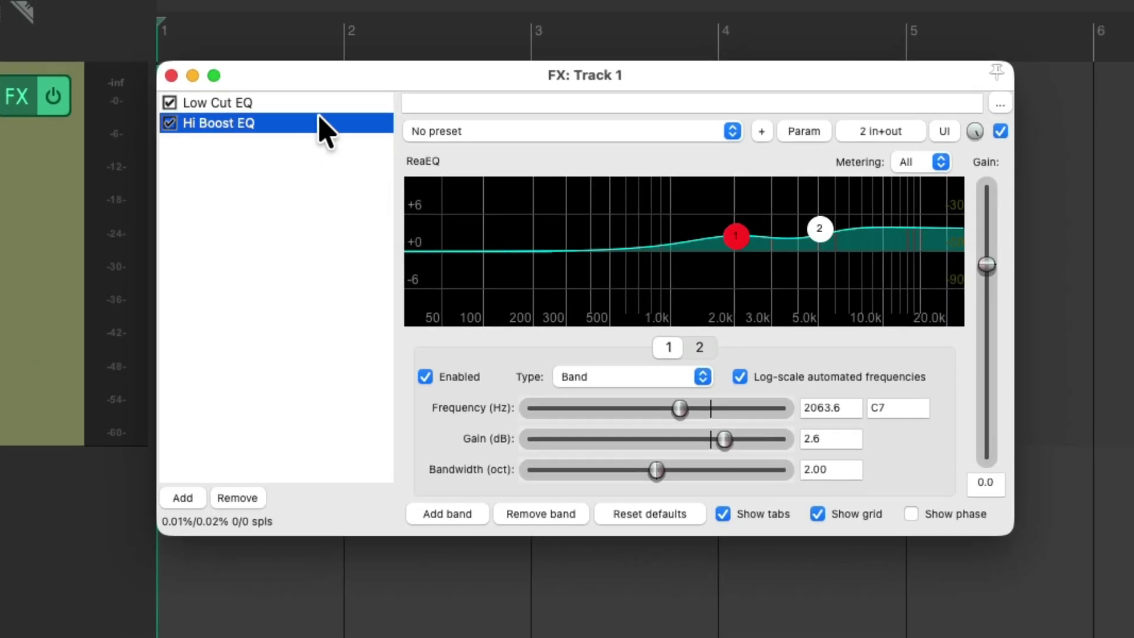
- Remove Hi Boost EQ from track 1 and reload it from the saved FX chains in the Add FX browser
key("Delete")
double_click(275, 190)
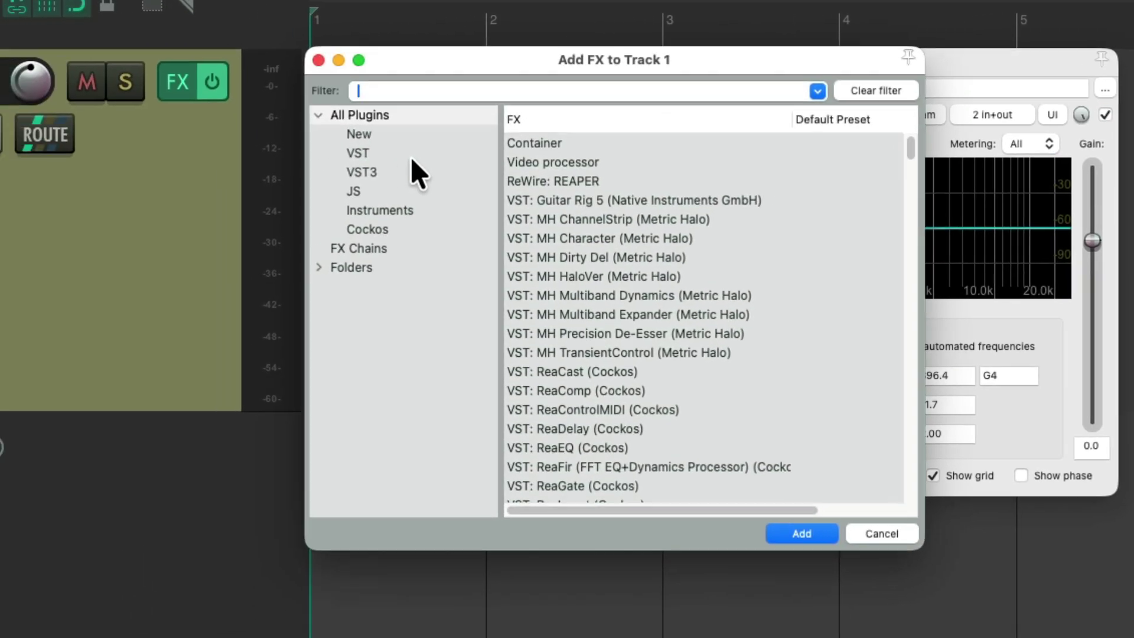
left_click(436, 248)
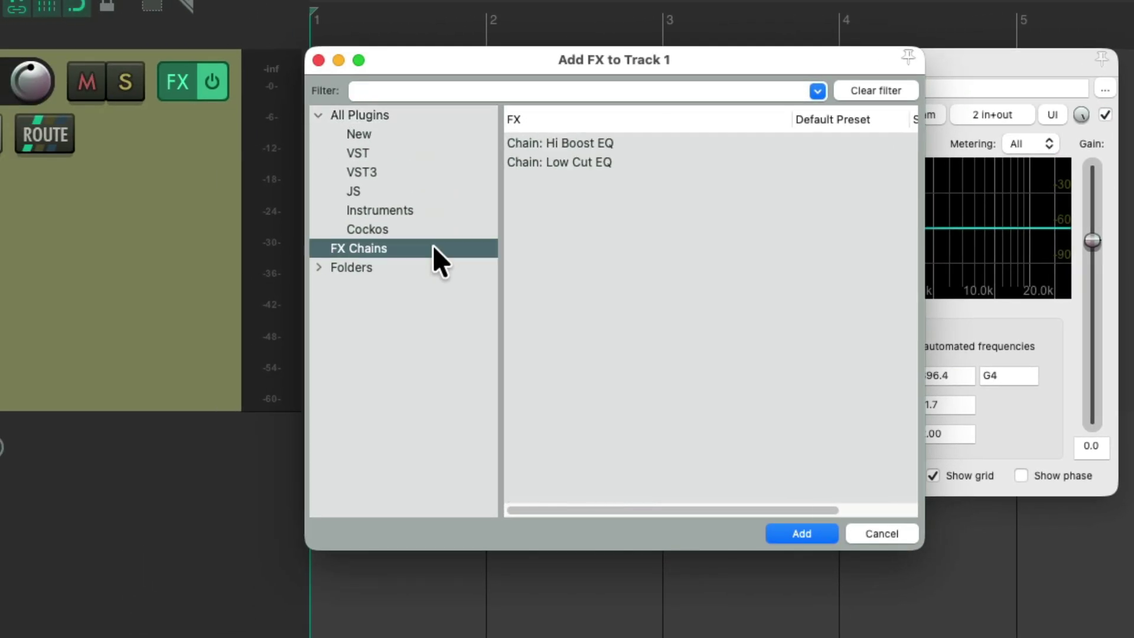
left_click(640, 145)
double_click(639, 143)
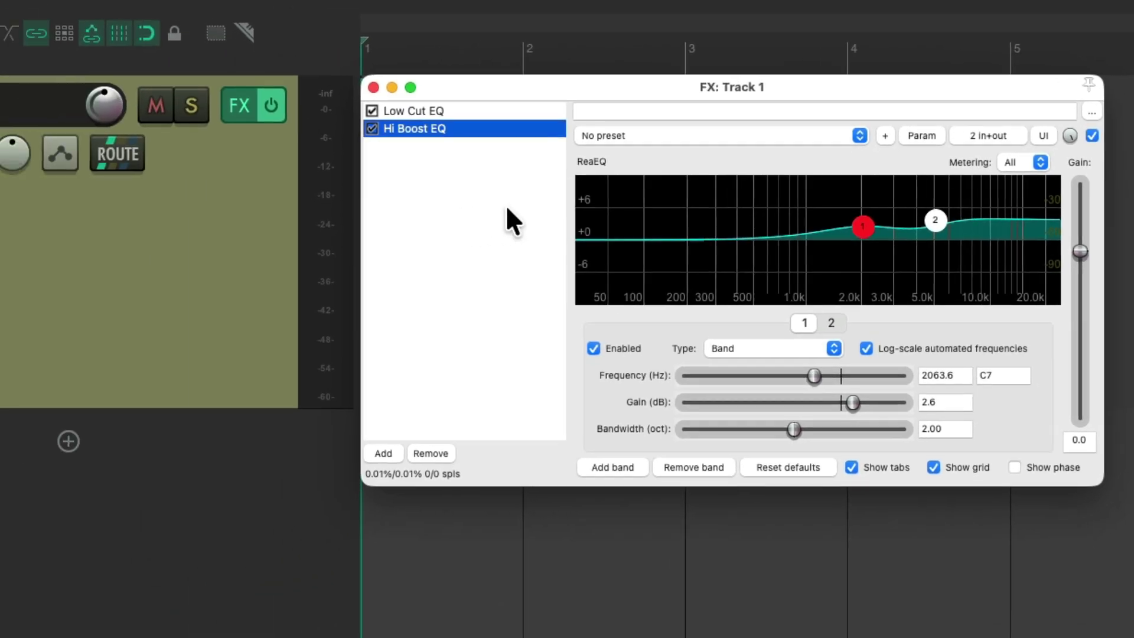
- Remove Hi Boost EQ, reload its saved chain directly from the track's FX shortcut list, and compare it with Low Cut EQ
key("Delete")
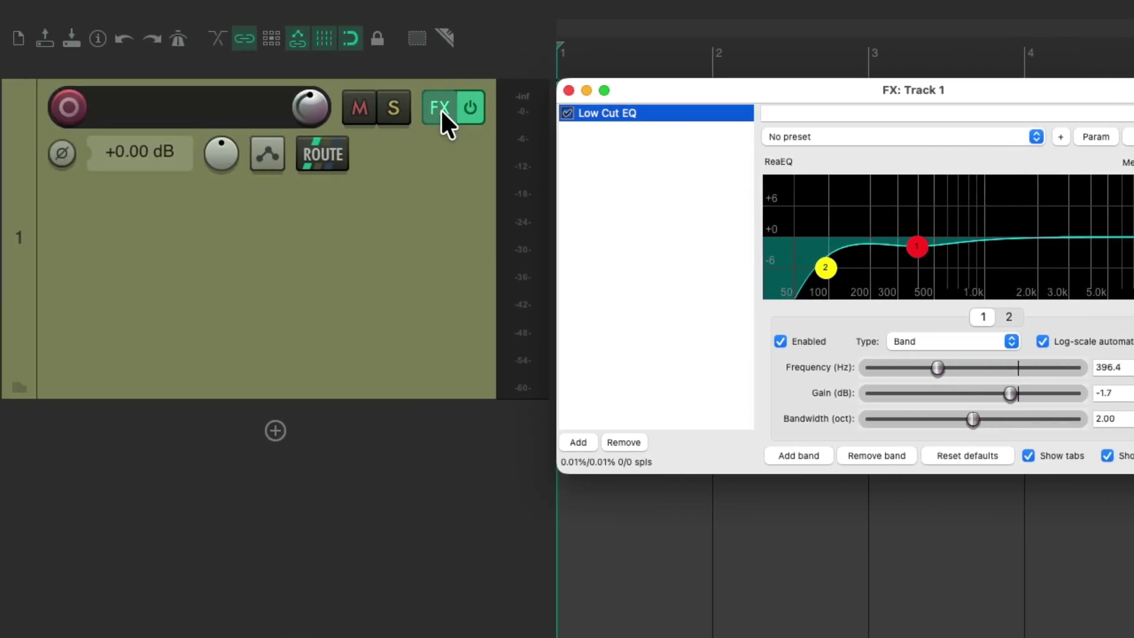
right_click(439, 108)
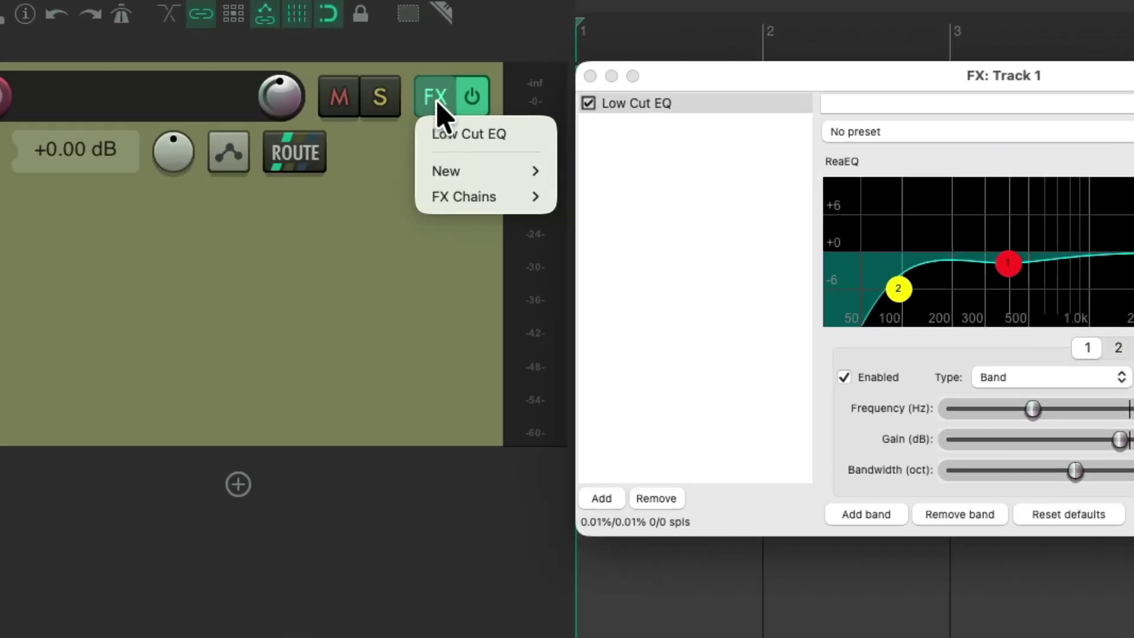
mouse_move(438, 197)
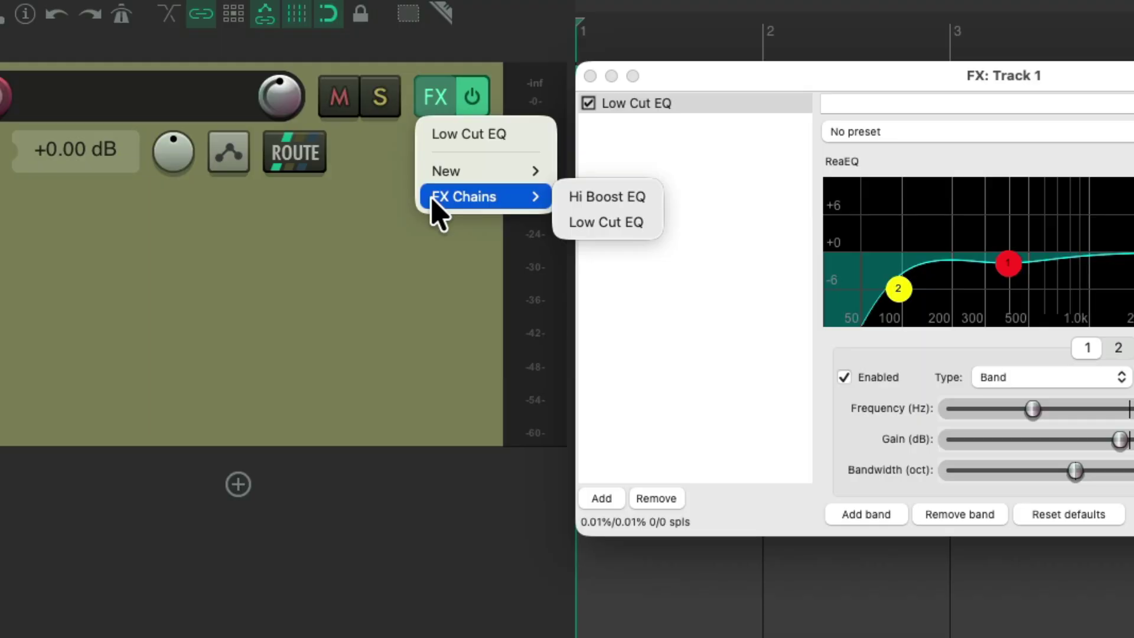
left_click(562, 201)
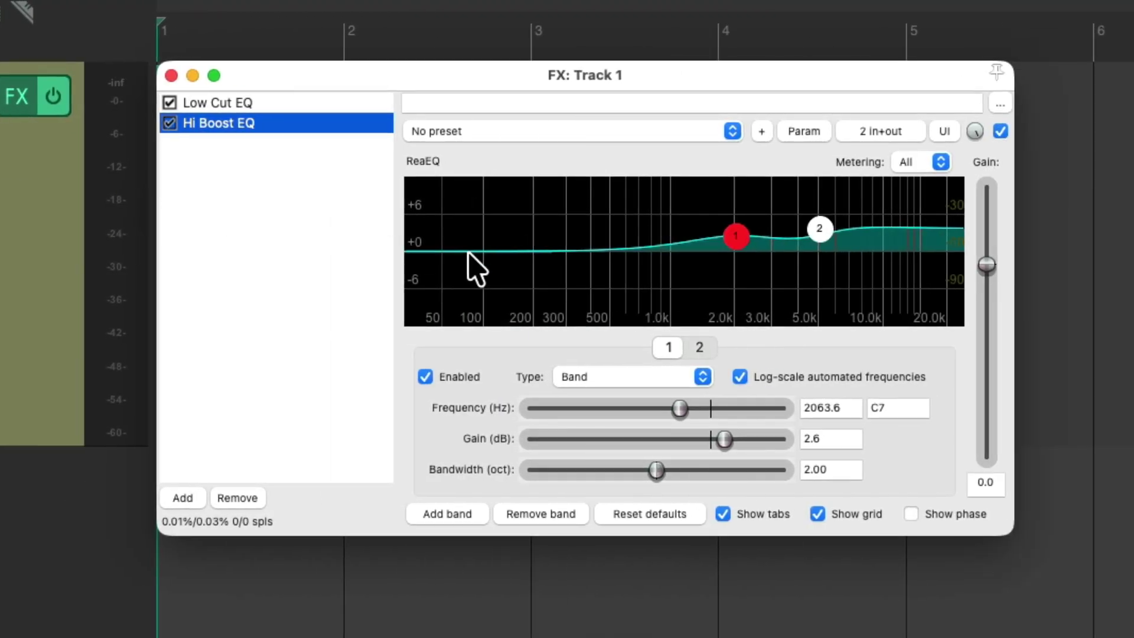
left_click(361, 104)
left_click(357, 123)
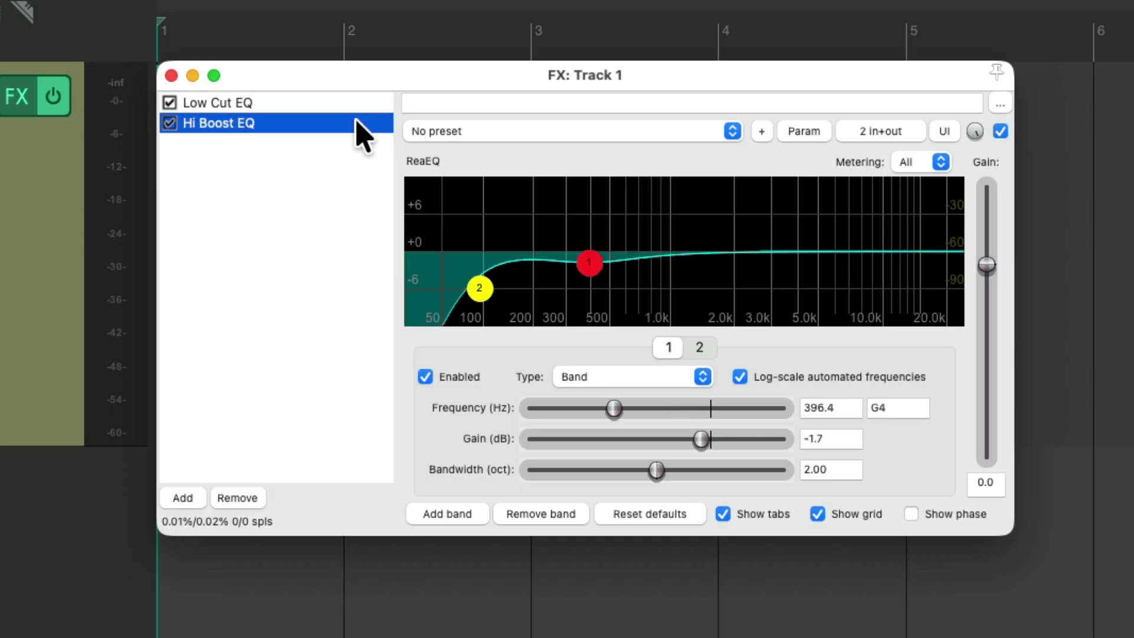
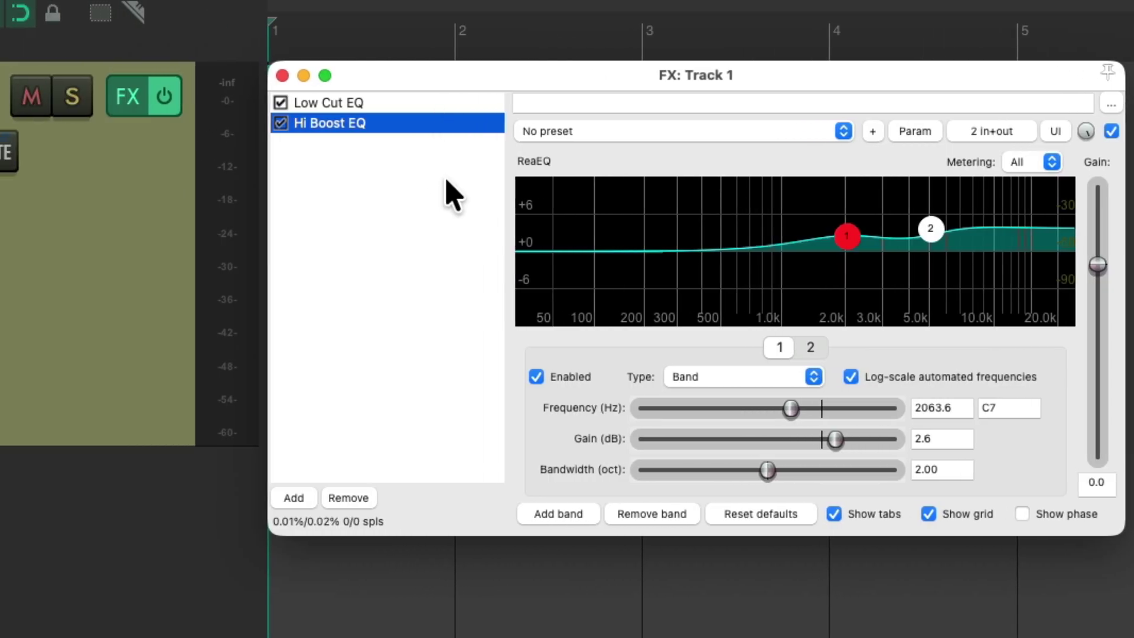
- Find the compressor effects with the filter "comp" and add ReaComp (Cockos) after Hi Boost EQ on track 1
double_click(453, 195)
type("comp")
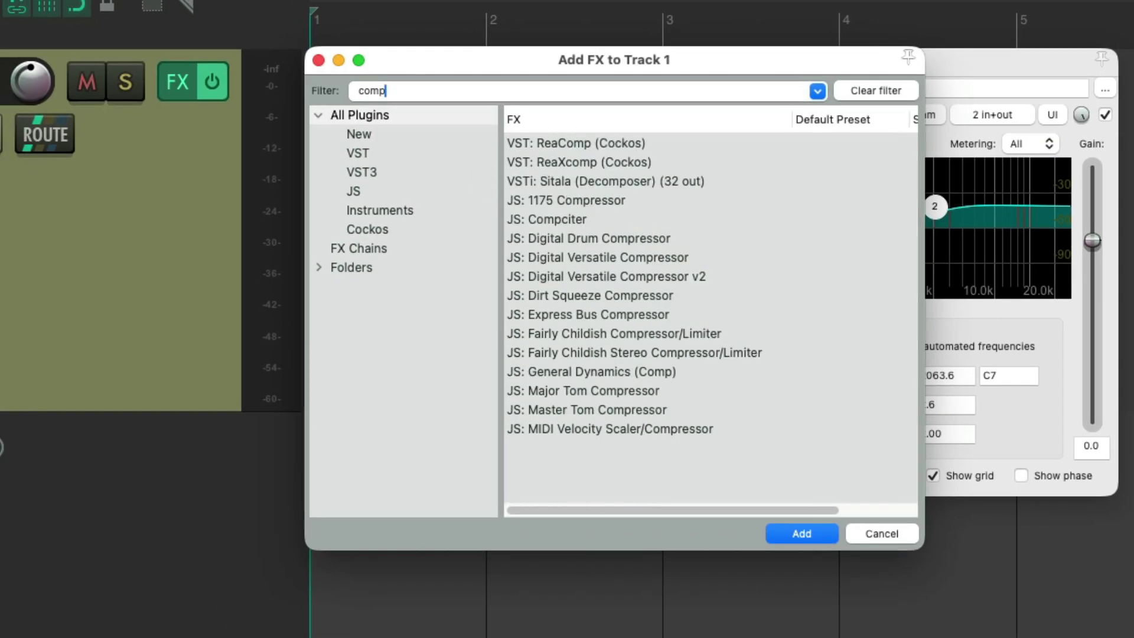
left_click(579, 143)
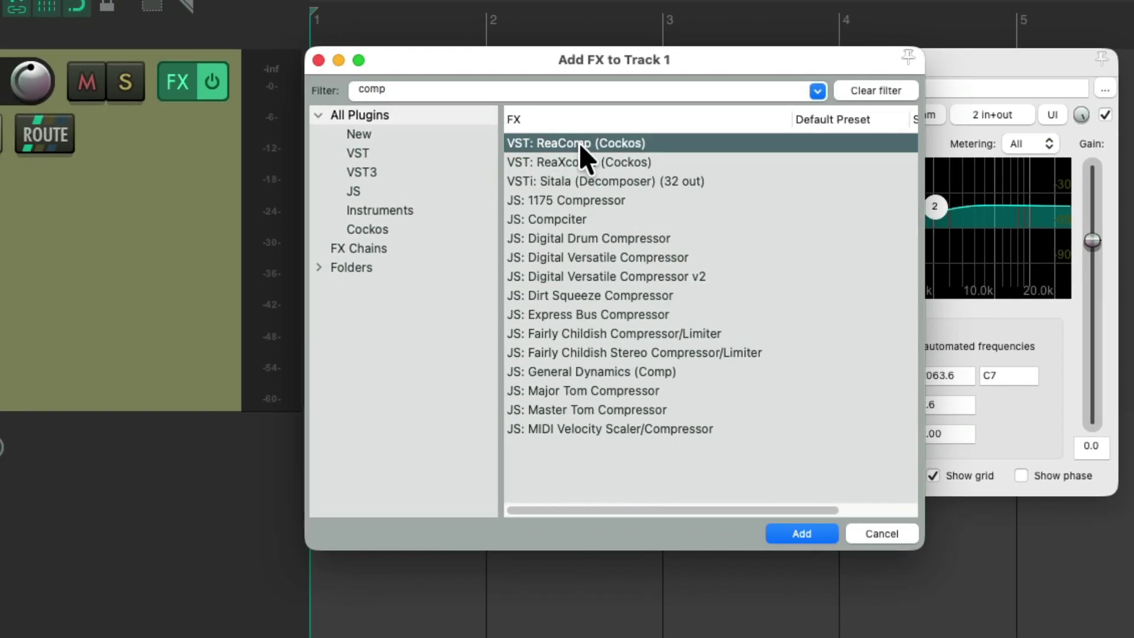
double_click(660, 146)
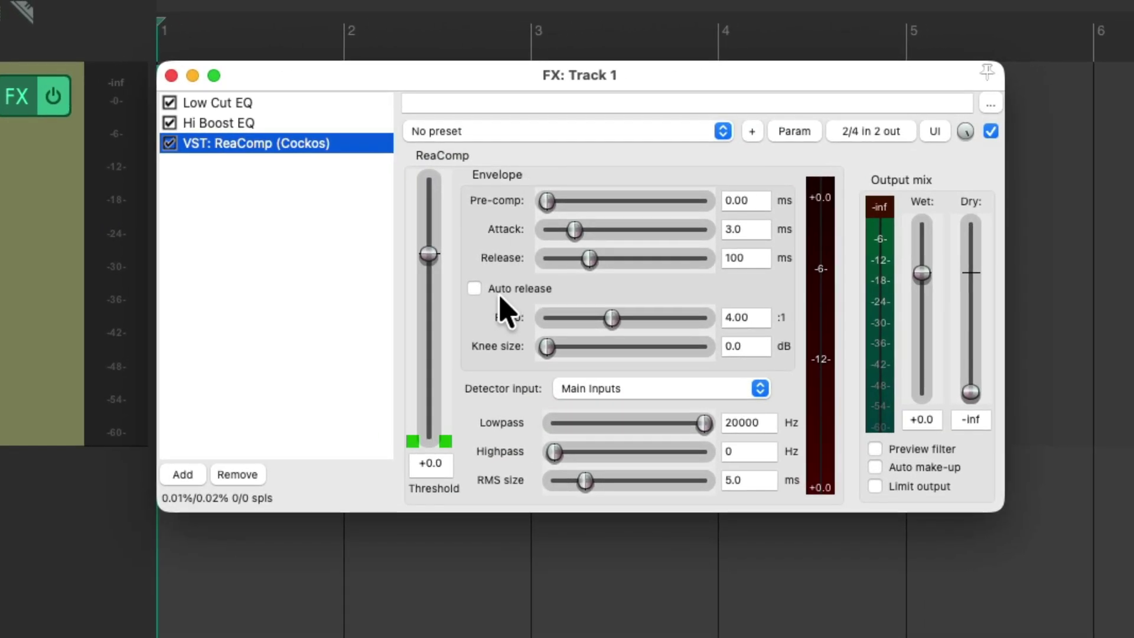
- Set ReaComp's threshold to about -19.2 dB, attack to 0.86 ms, release to 6 ms and detector highpass to about 5203 Hz
left_click_drag(429, 275, 499, 375)
left_click_drag(575, 229, 566, 264)
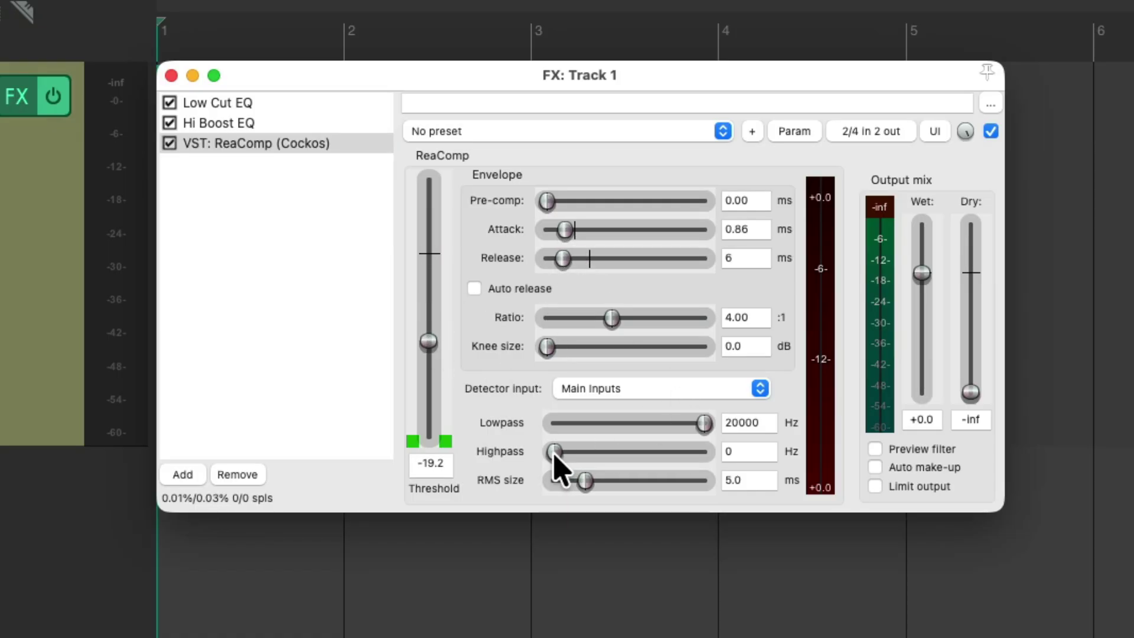
left_click_drag(553, 460, 654, 459)
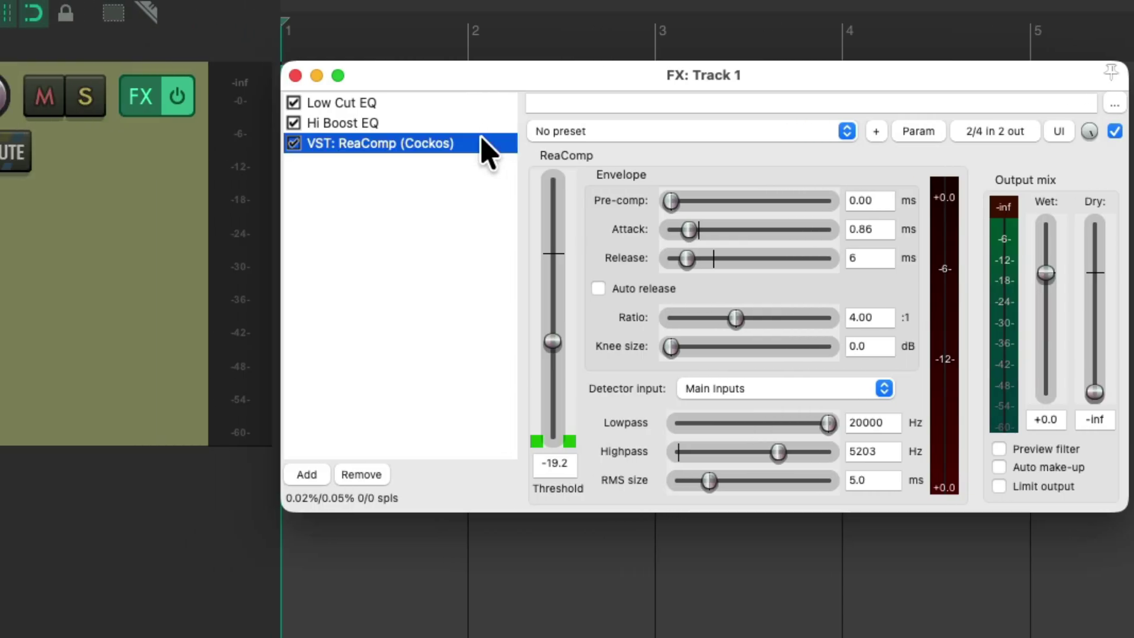
- Rename the ReaComp effect instance to "De-Esser"
double_click(362, 142)
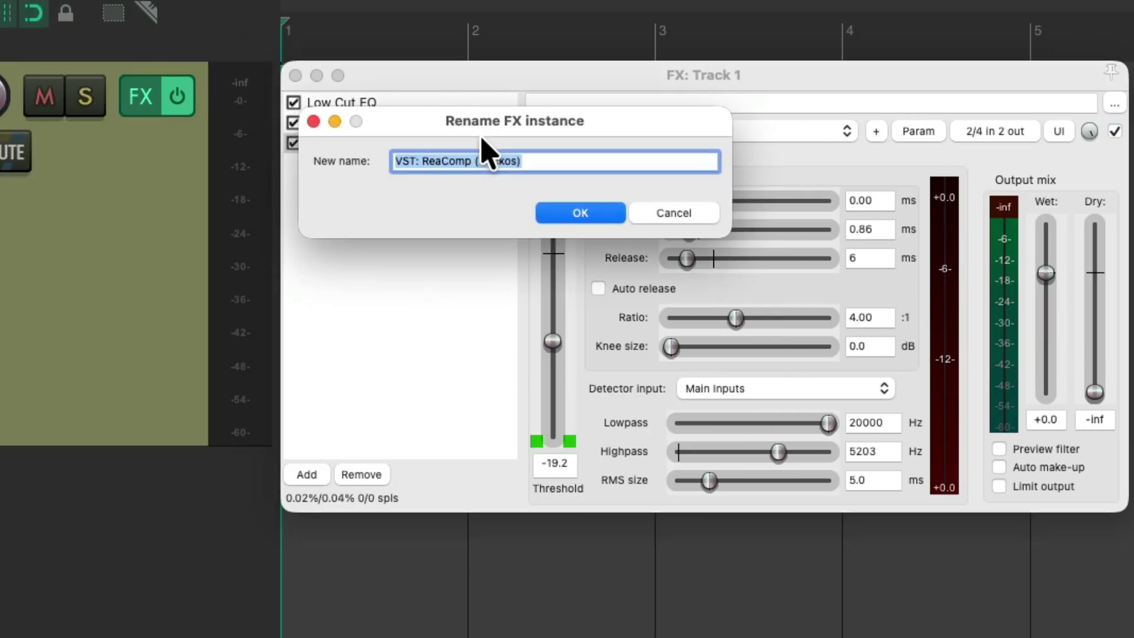
type("De-Esser")
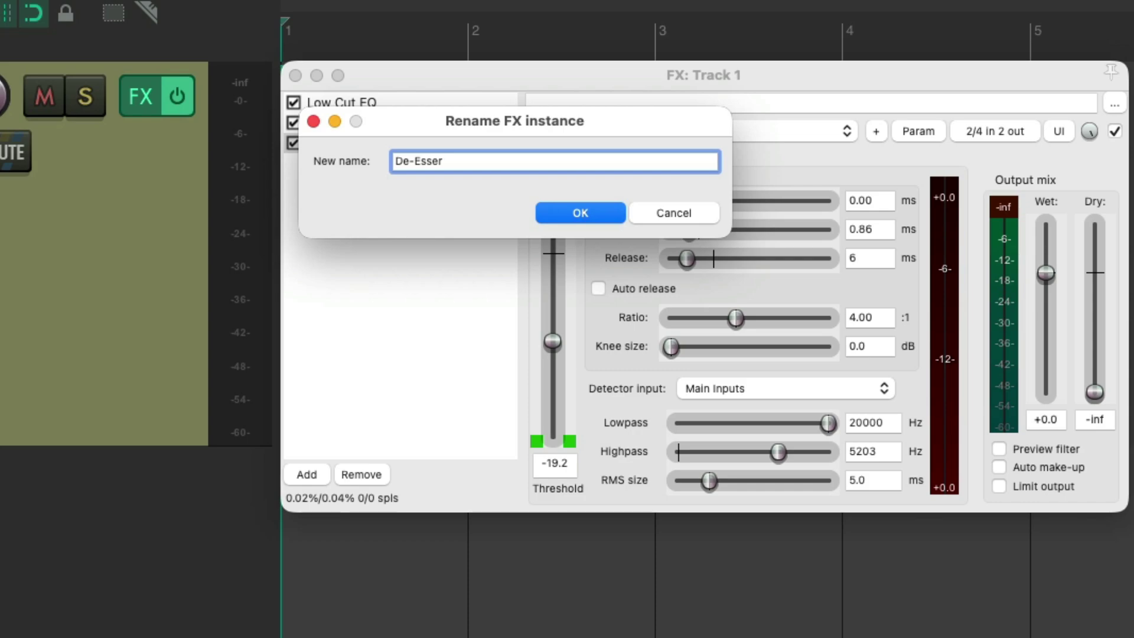
key("super+a")
key("Return")
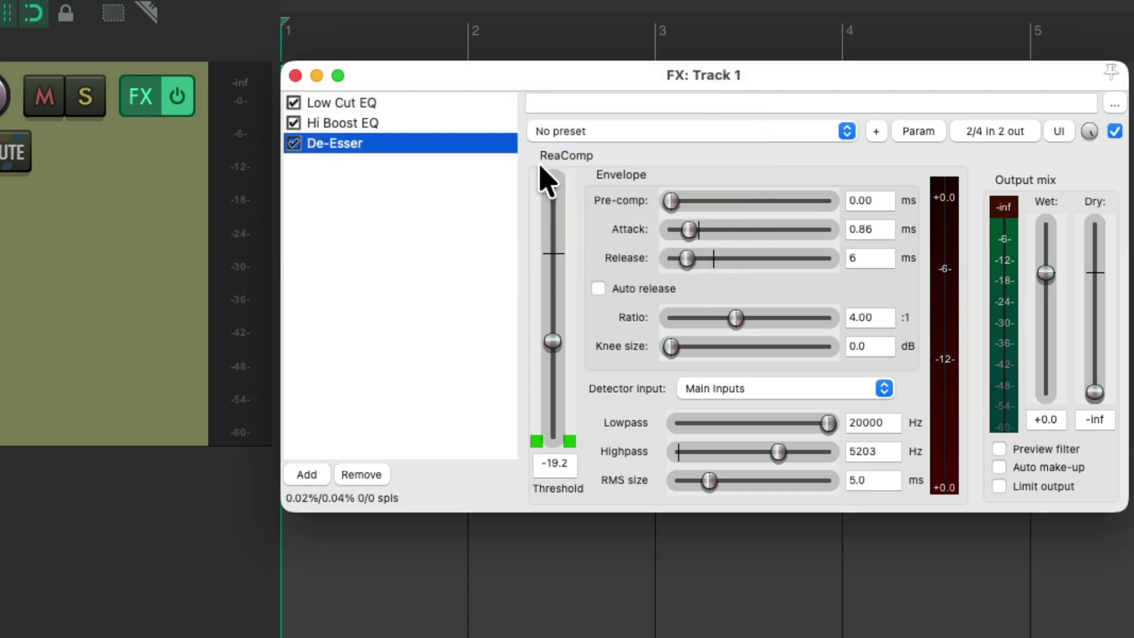
- Save only the selected De-Esser effect as an FX chain named "De-Esser" in the FXChains folder
right_click(456, 141)
mouse_move(480, 308)
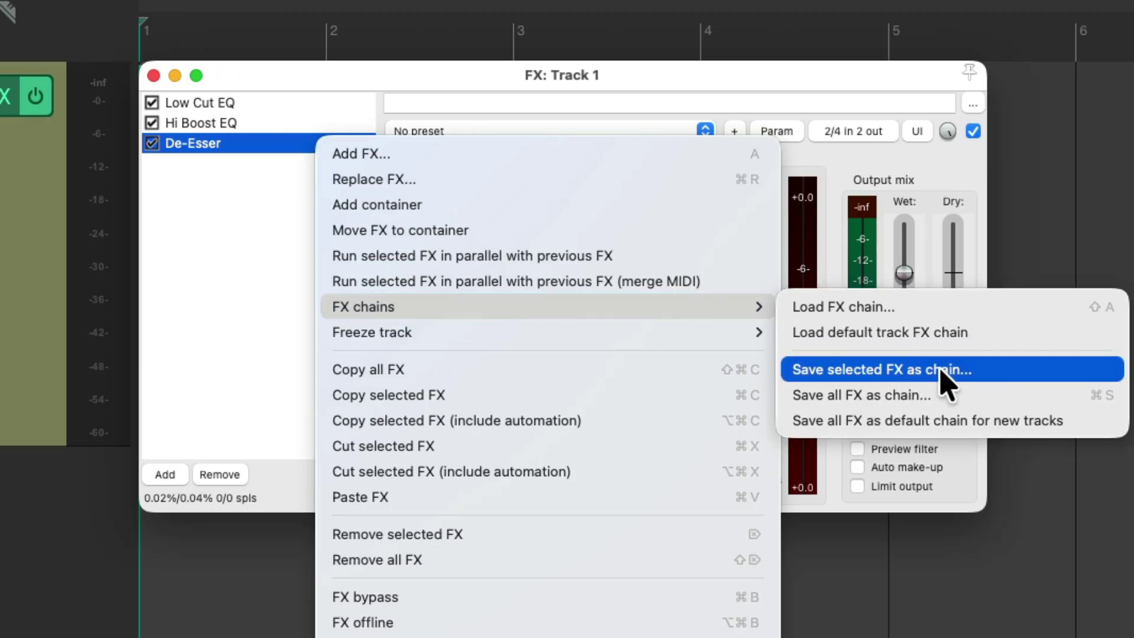
left_click(985, 371)
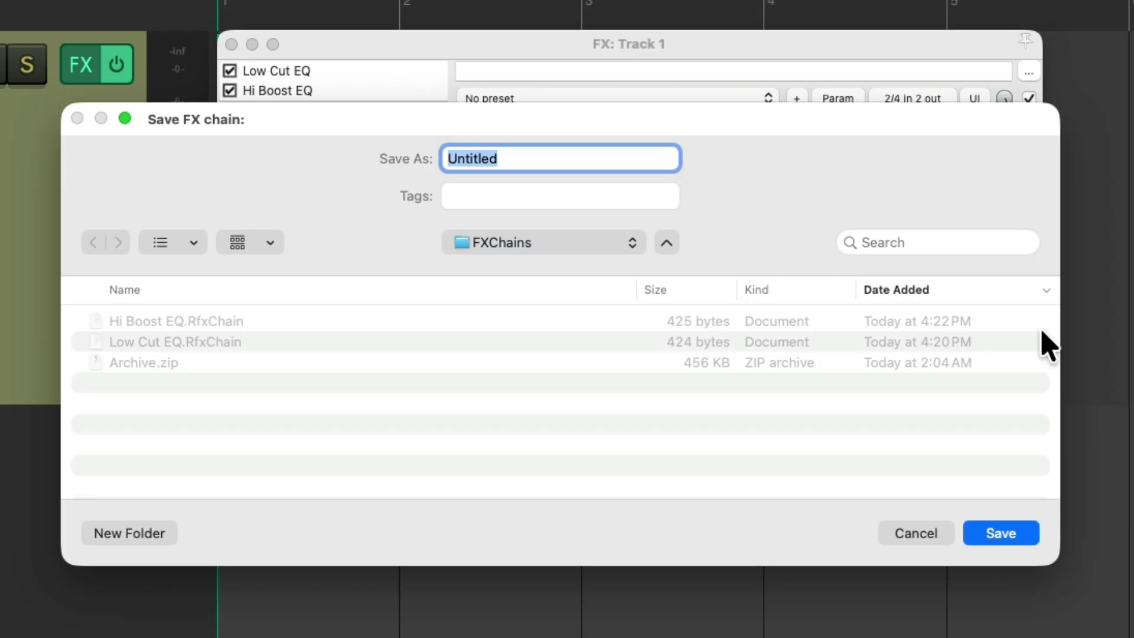
type("De-Esser")
key("Return")
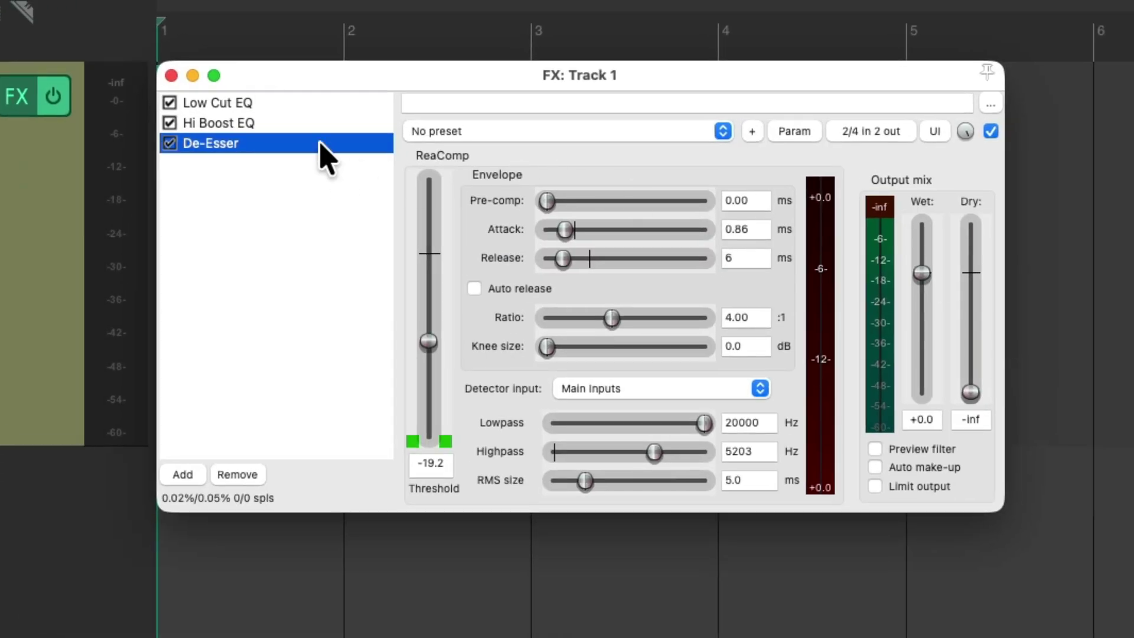
- Remove the De-Esser from track 1 and reload it from the saved FX chains in the Add FX browser
key("Delete")
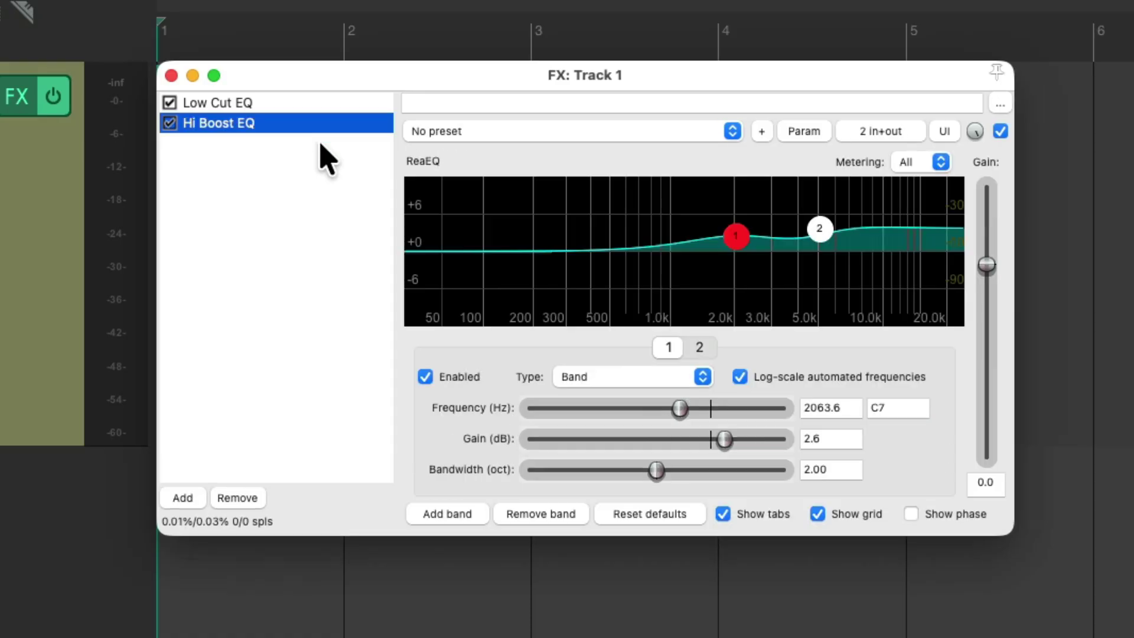
double_click(291, 197)
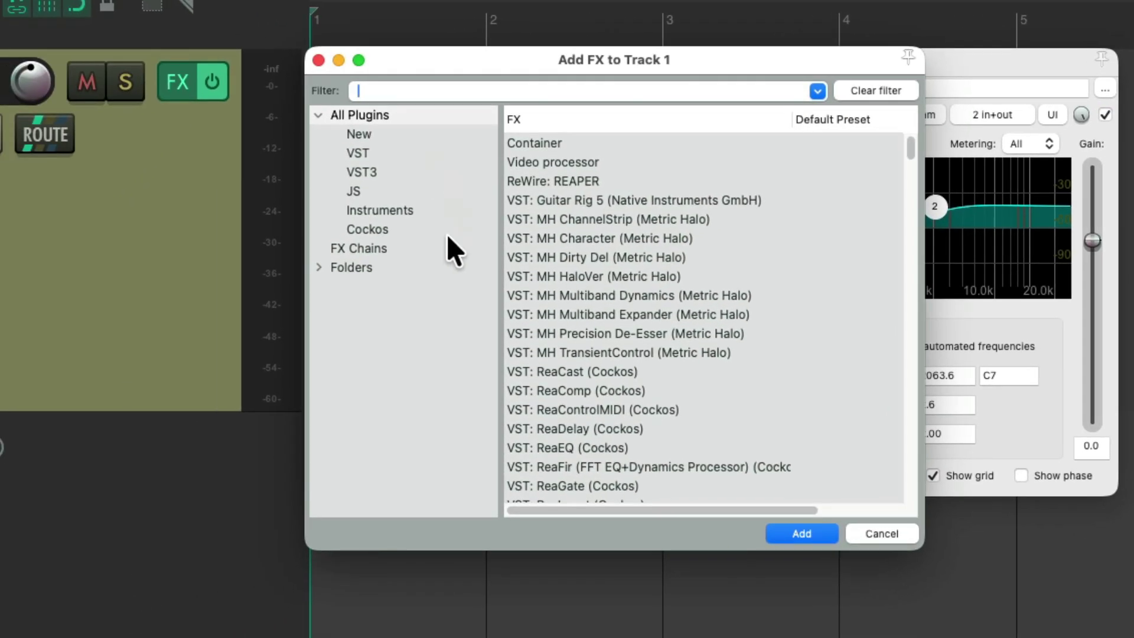
left_click(300, 271)
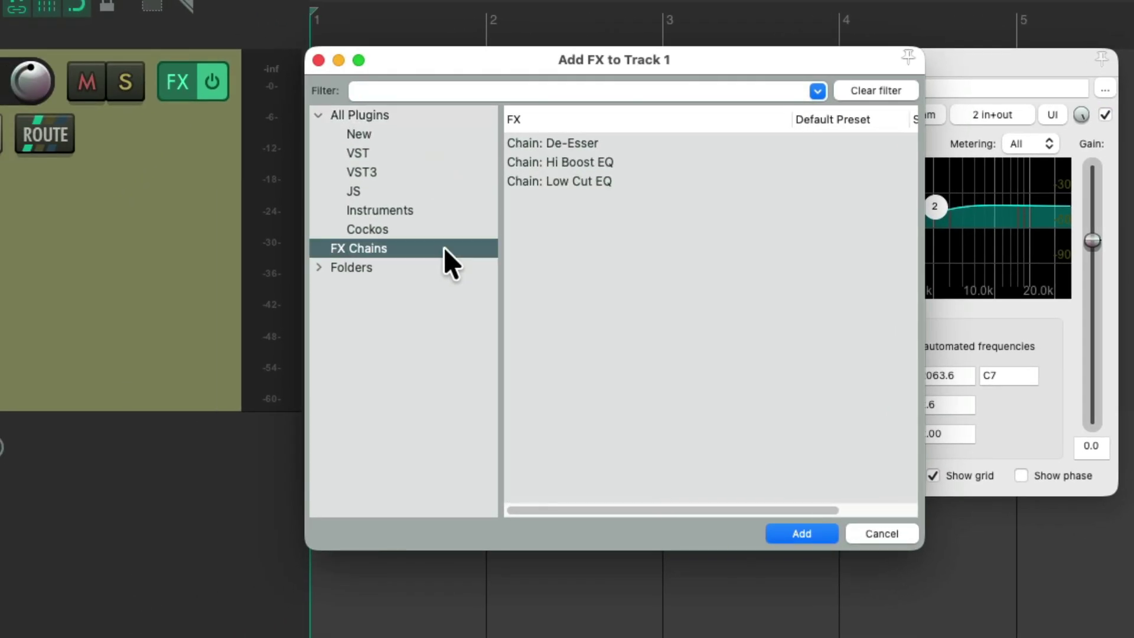
double_click(627, 142)
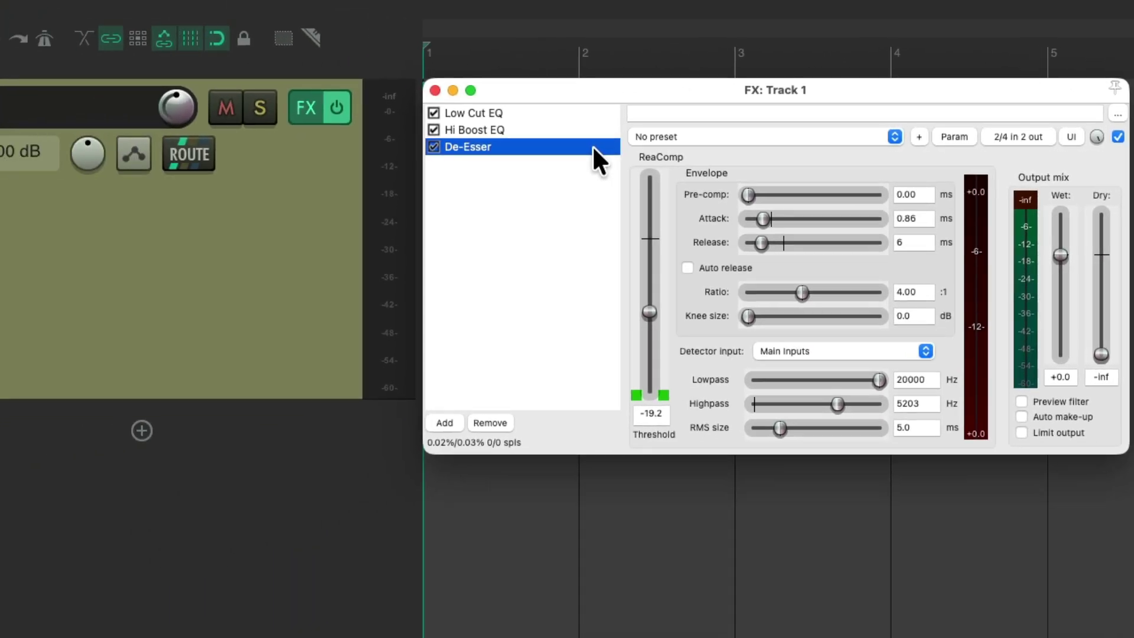
- Remove the De-Esser and reload its saved chain directly from the track's FX shortcut list
key("Delete")
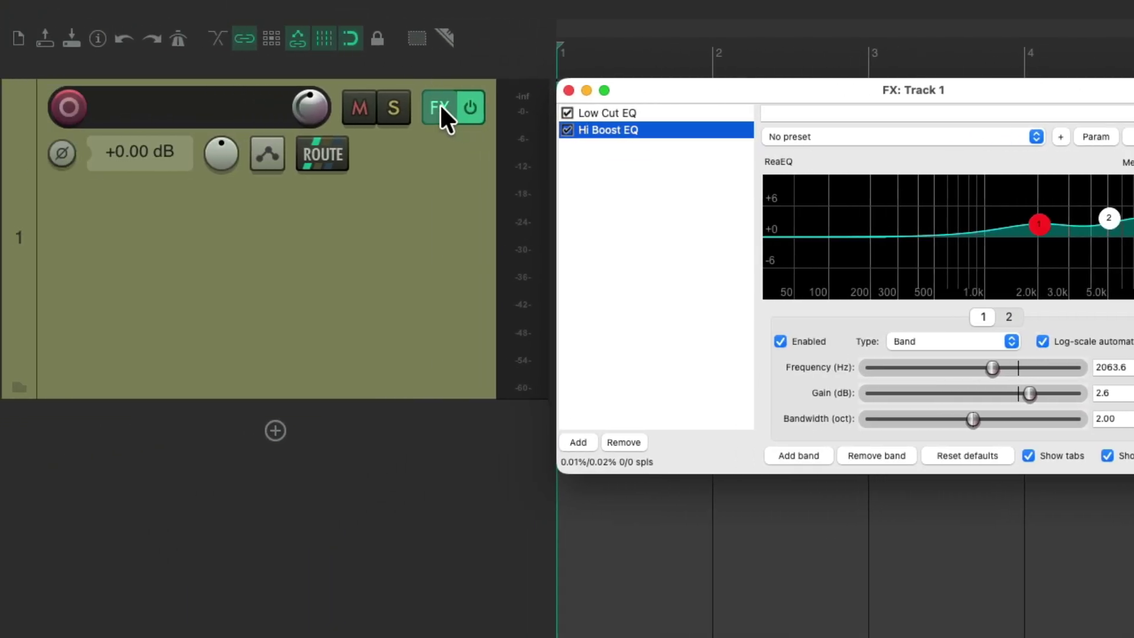
right_click(439, 106)
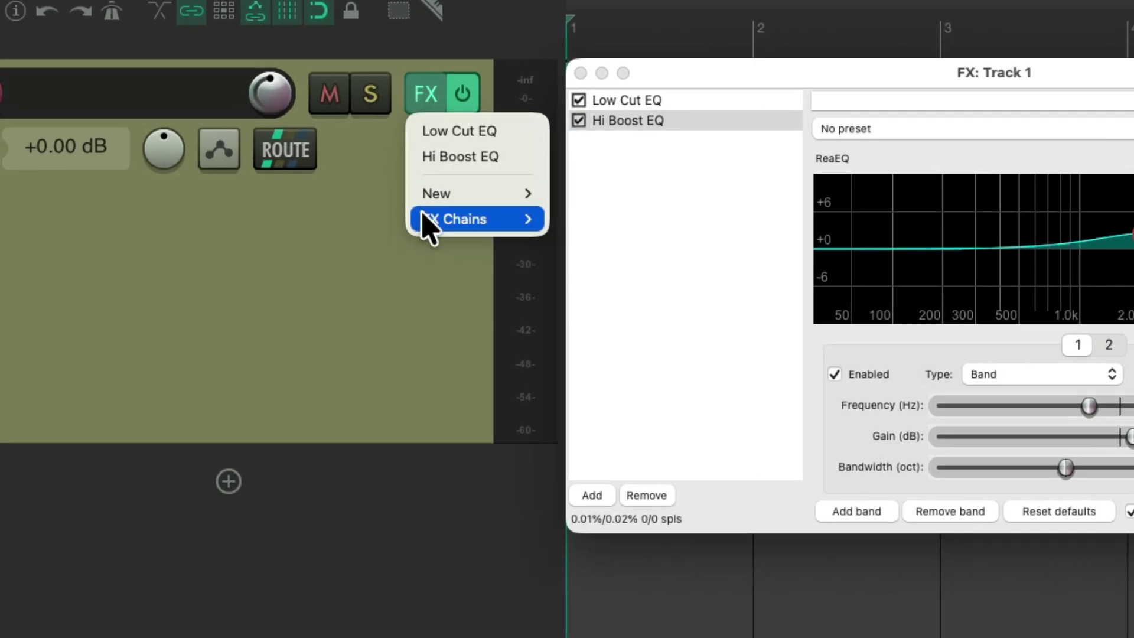
mouse_move(440, 223)
left_click(627, 220)
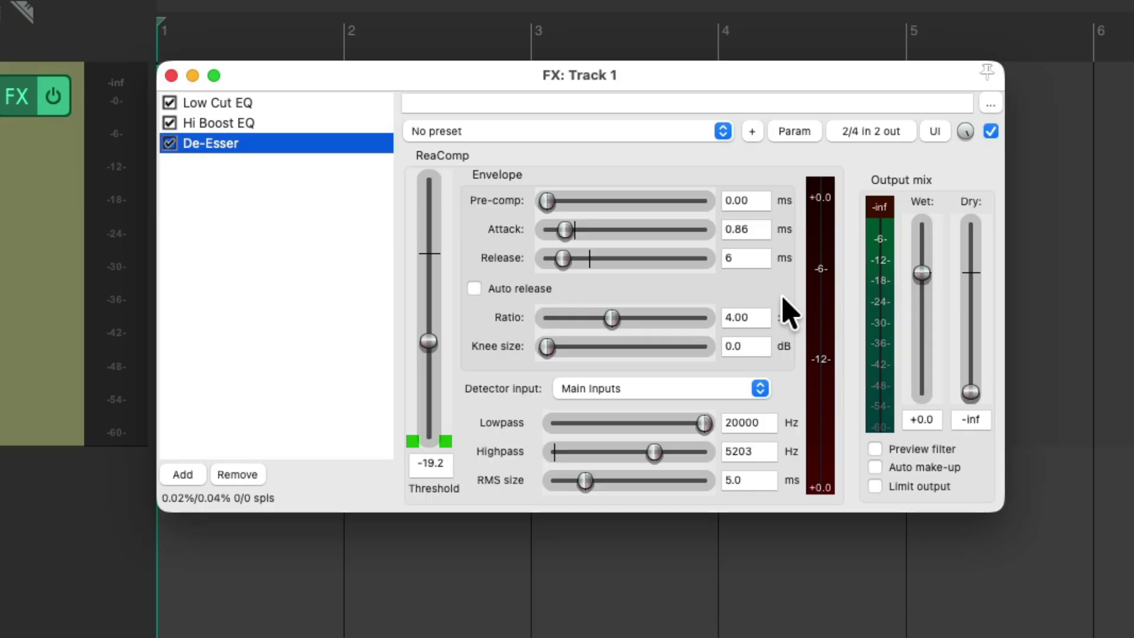
- Find "reafir" among the plugins and add ReaFir (FFT EQ+Dynamics Processor) after the De-Esser on track 1
double_click(289, 247)
type("reafir")
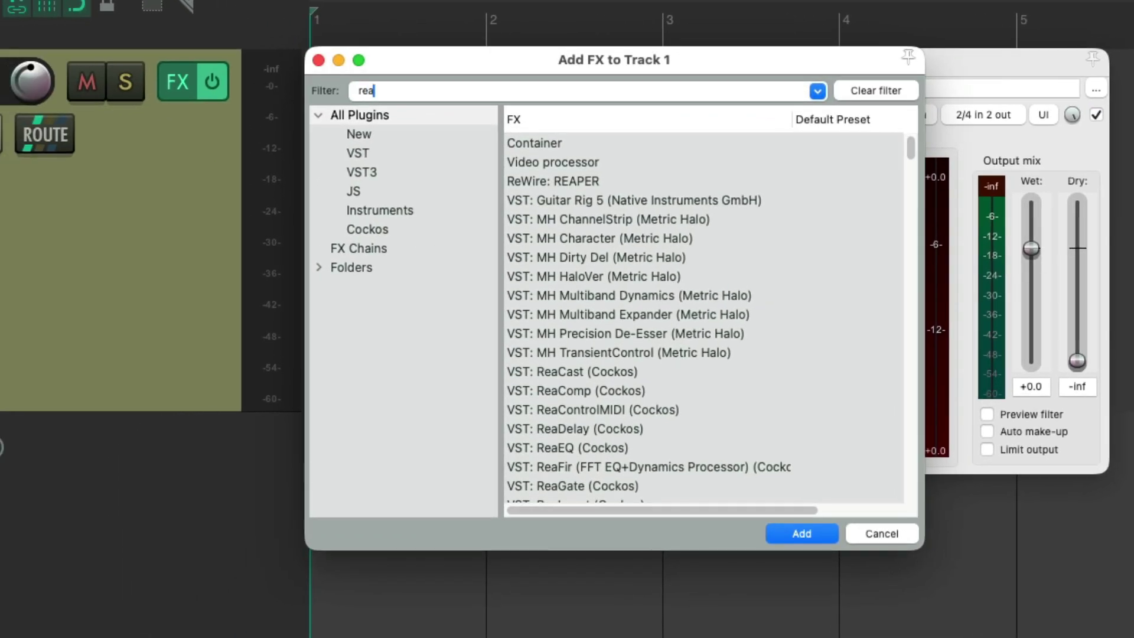
left_click(612, 145)
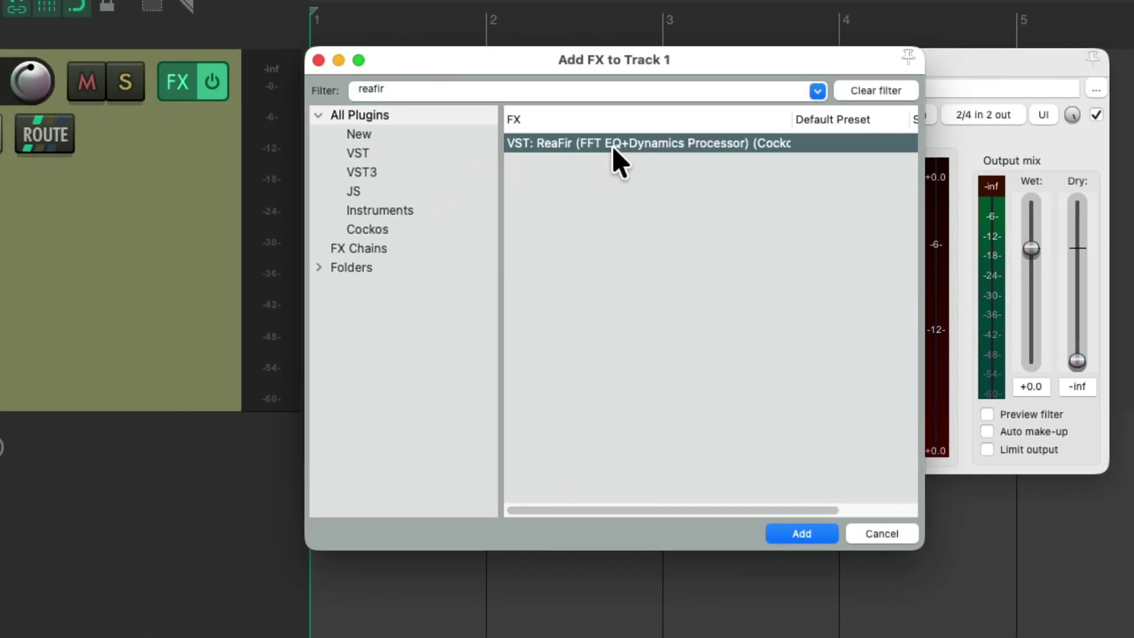
double_click(612, 145)
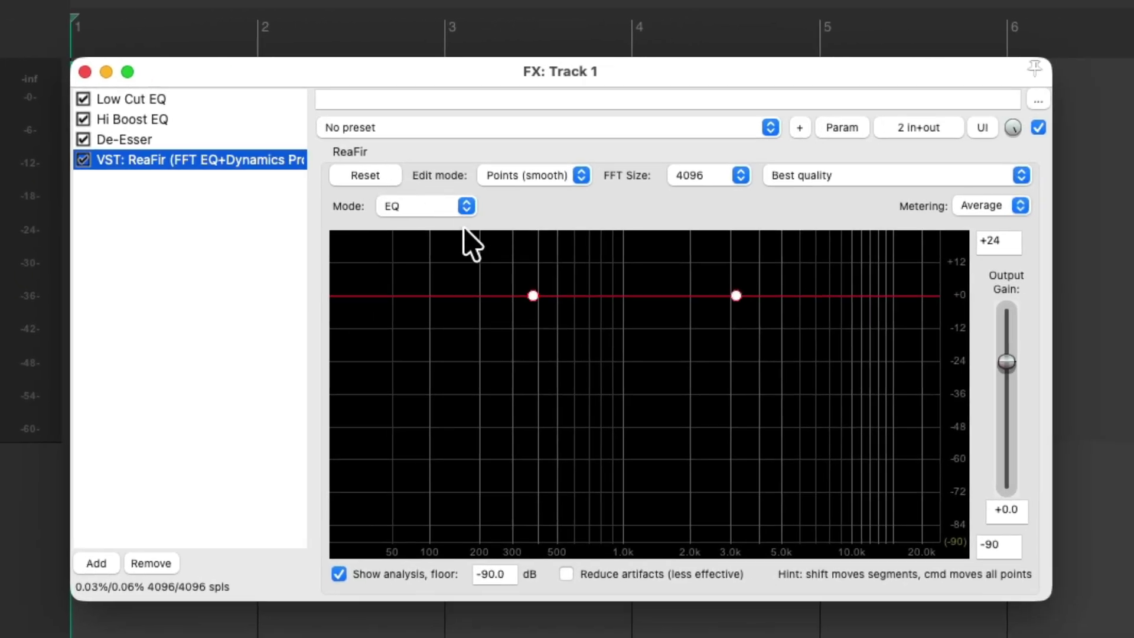
- Configure ReaFir with the Precise edit mode, an FFT size of 1024 and the Subtract mode
left_click(559, 174)
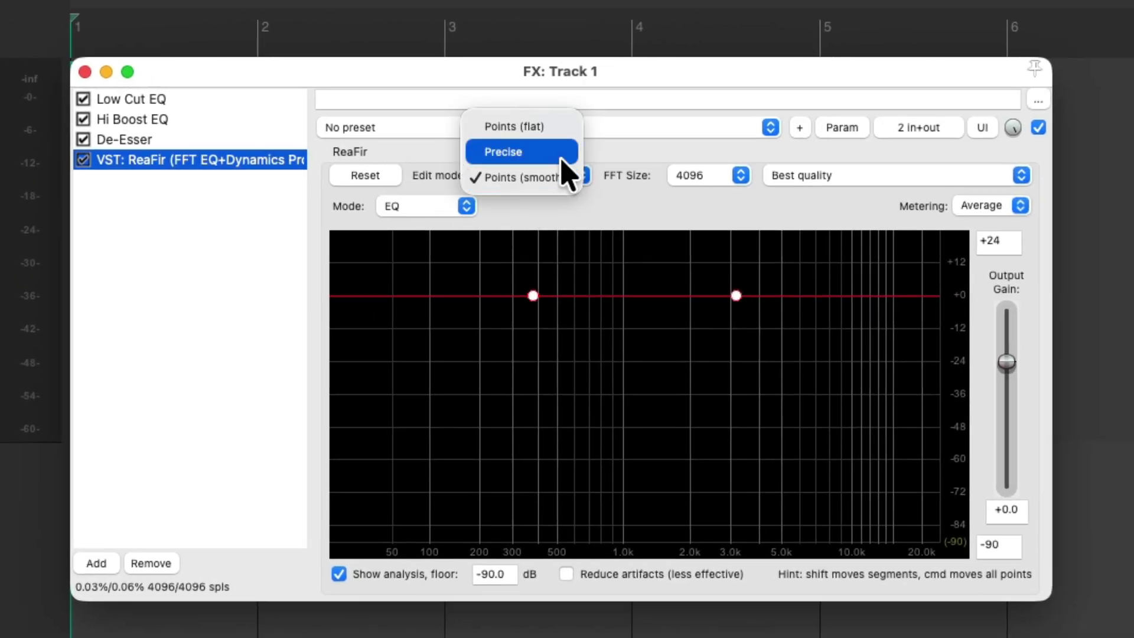
left_click(561, 159)
left_click(736, 181)
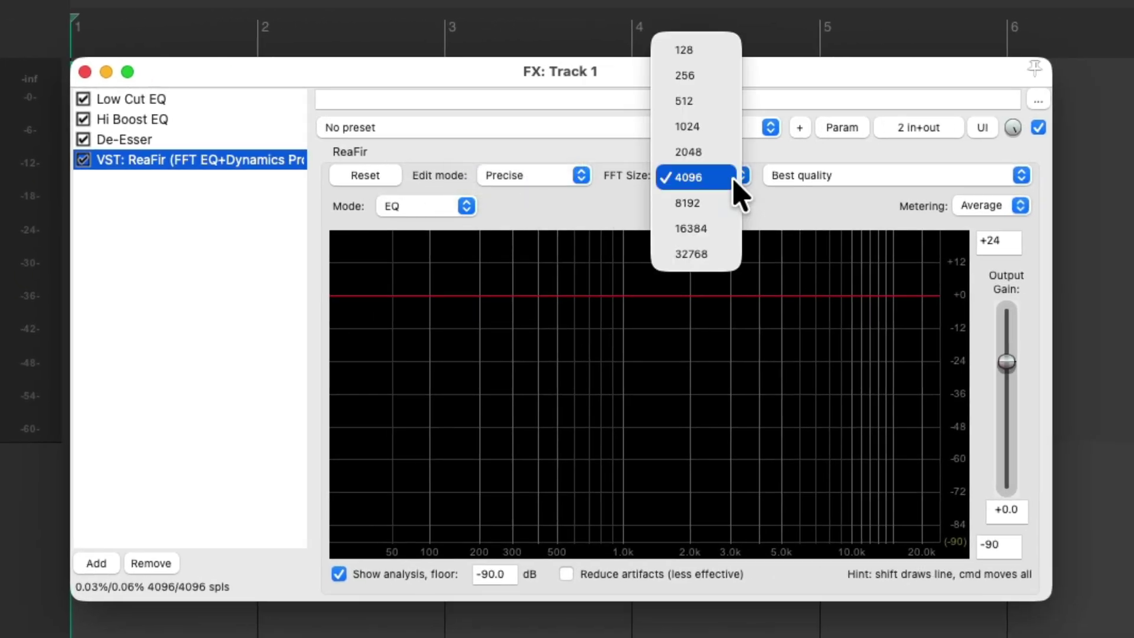
left_click(735, 126)
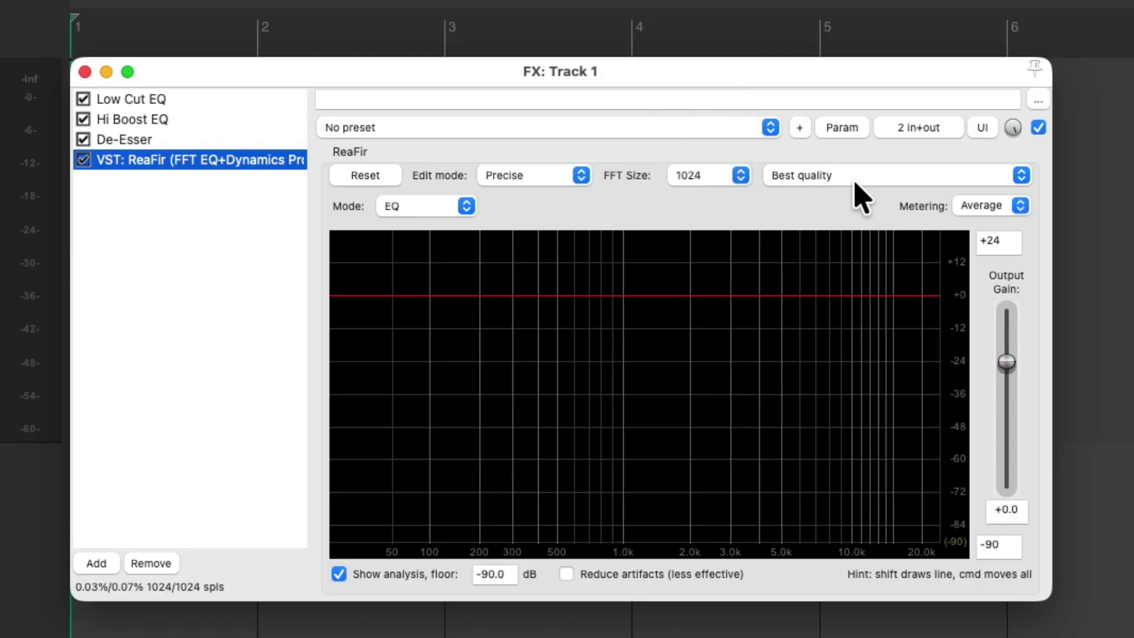
left_click(443, 207)
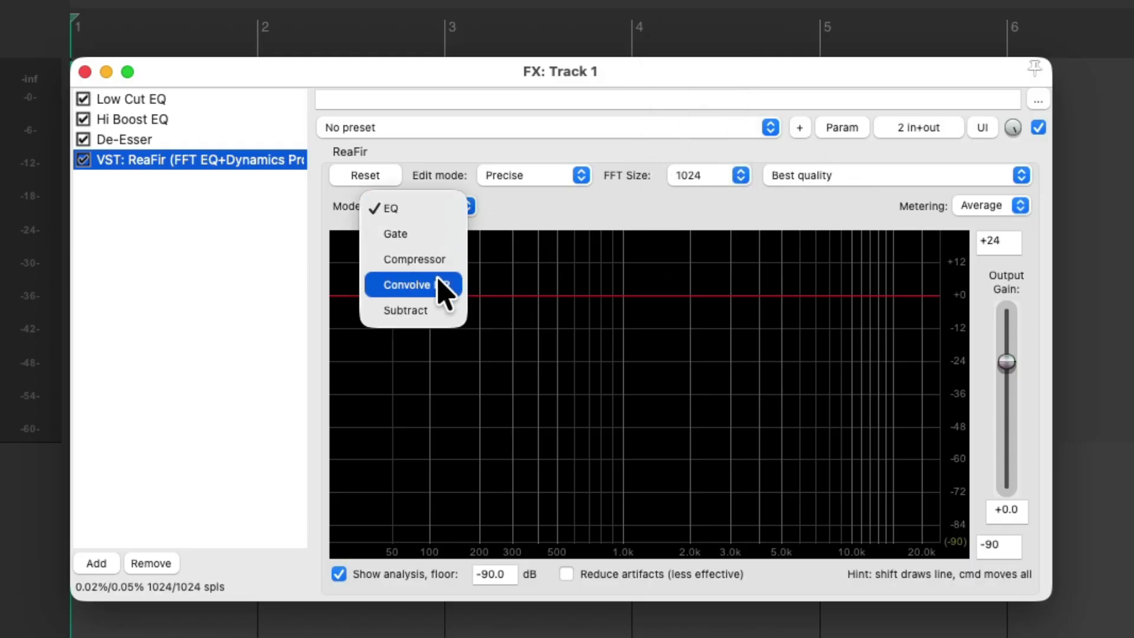
left_click(437, 304)
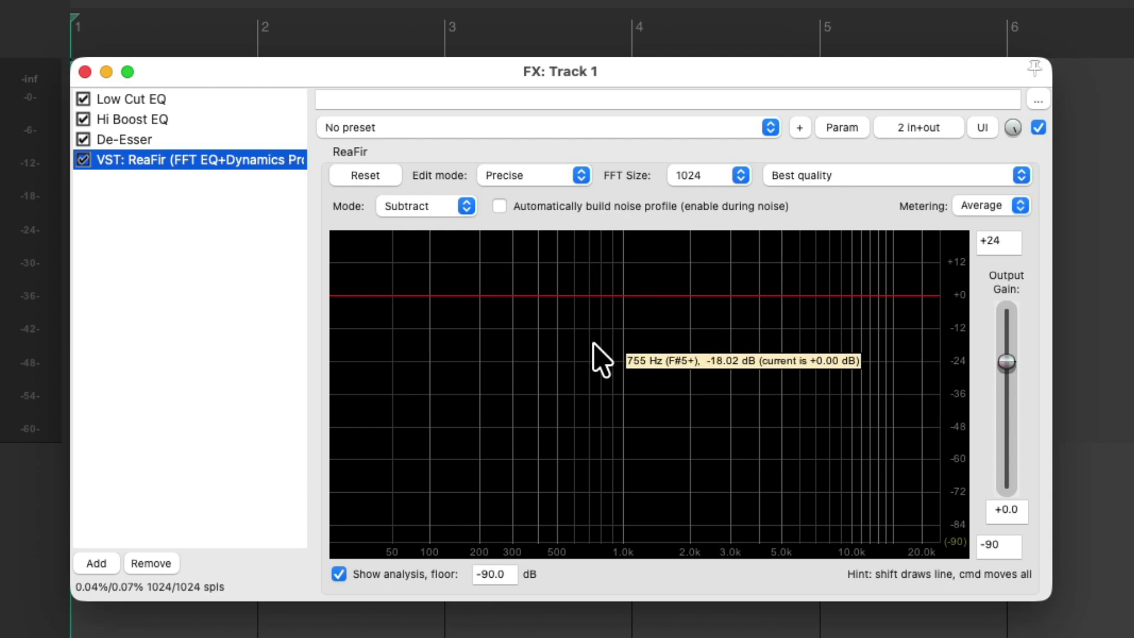
- Rename the ReaFir instance on track 1 as "Noise Reduction"
double_click(255, 162)
type("Noise Reduction")
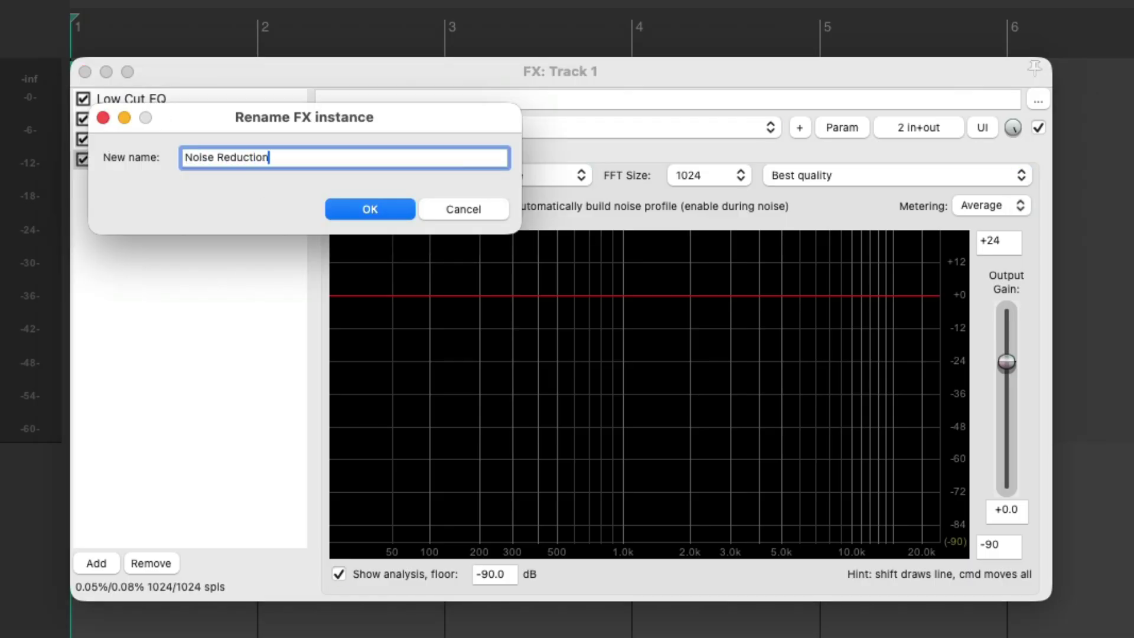
key("super+a")
key("Return")
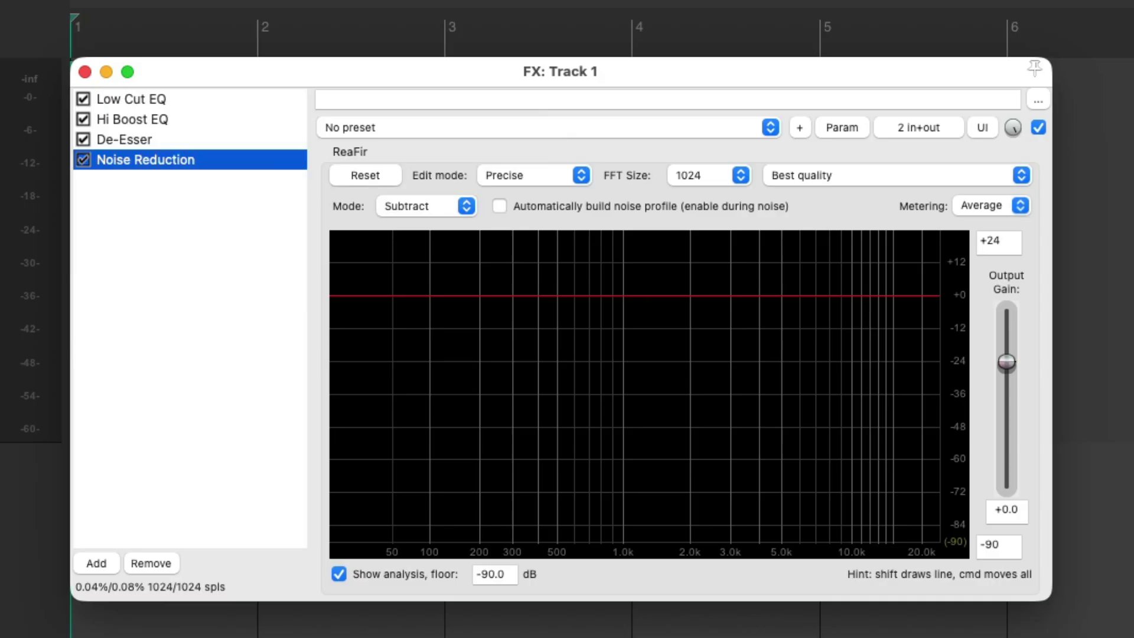
- Save only the selected Noise Reduction effect as an FX chain named "Noise Reduction" in the FXChains folder
right_click(230, 172)
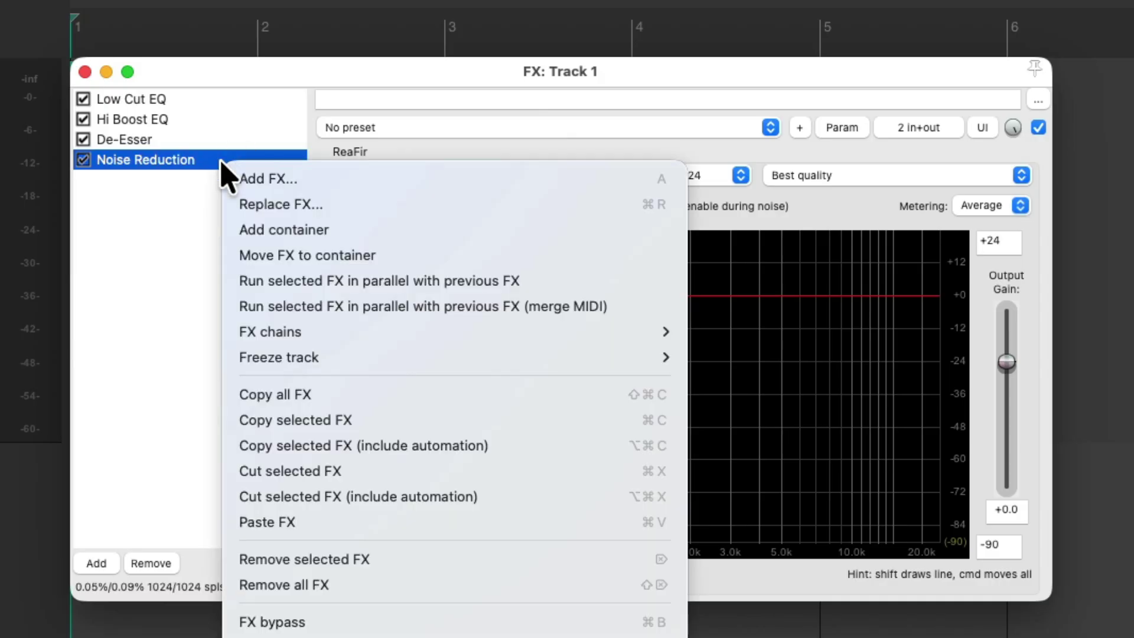
mouse_move(253, 329)
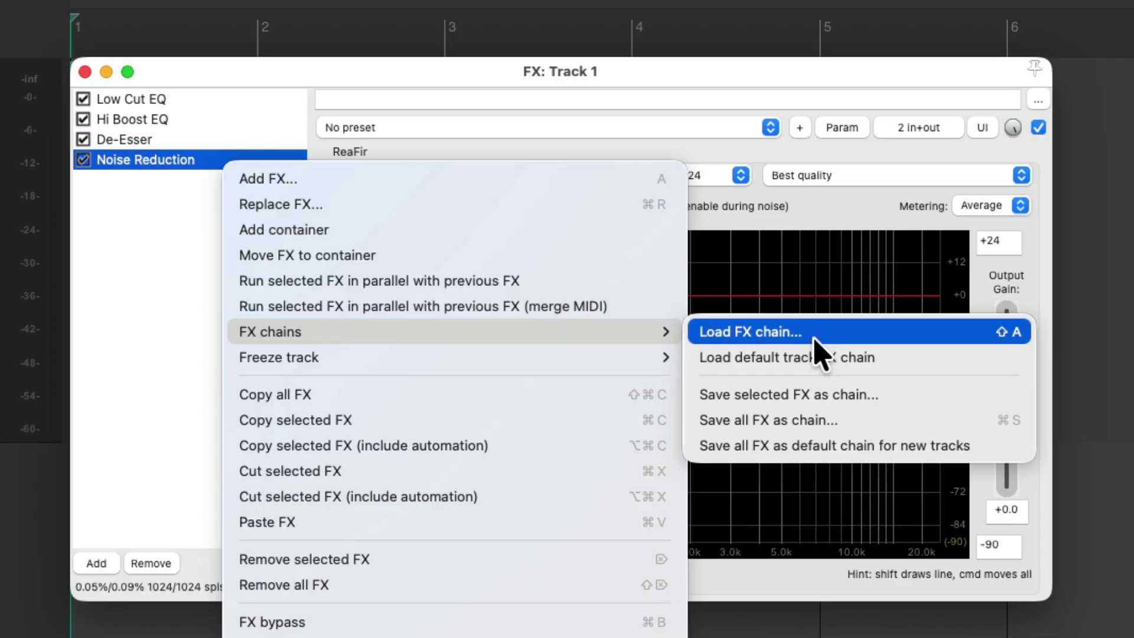
left_click(884, 393)
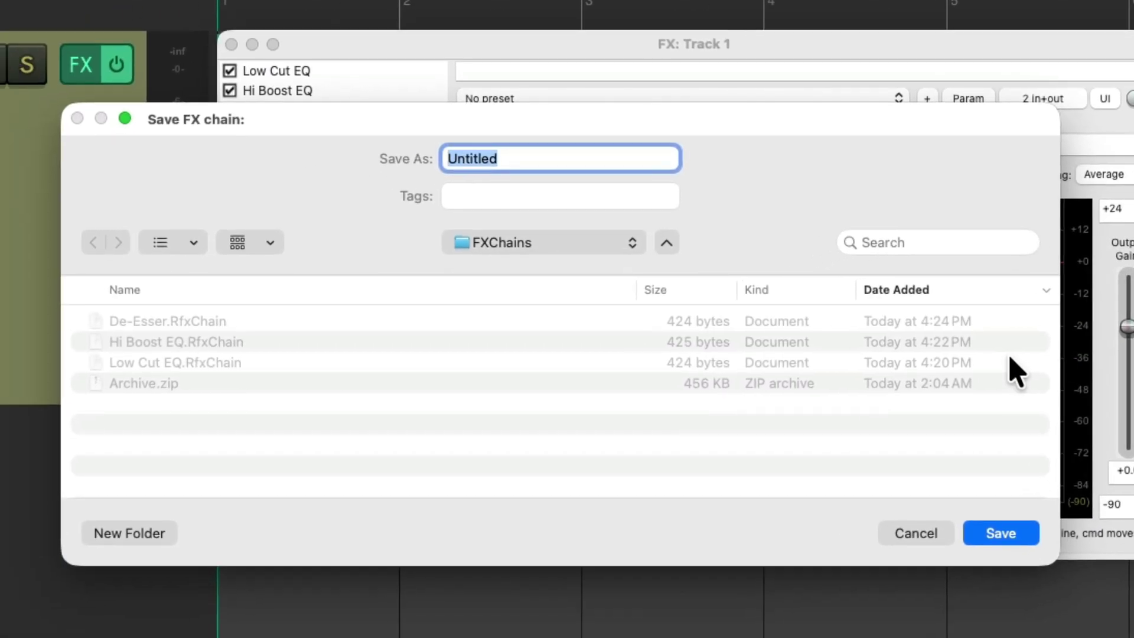
type("Noise Reduction")
key("Return")
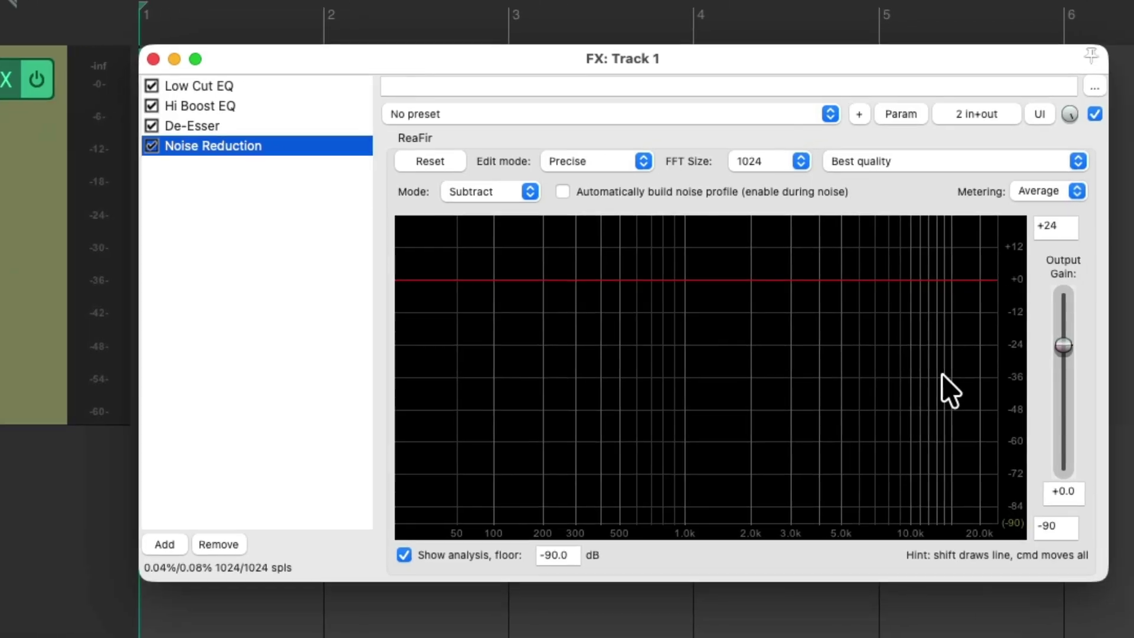
- Remove the Noise Reduction effect from track 1 and reload it from the saved FX chains in the Add FX browser
key("Delete")
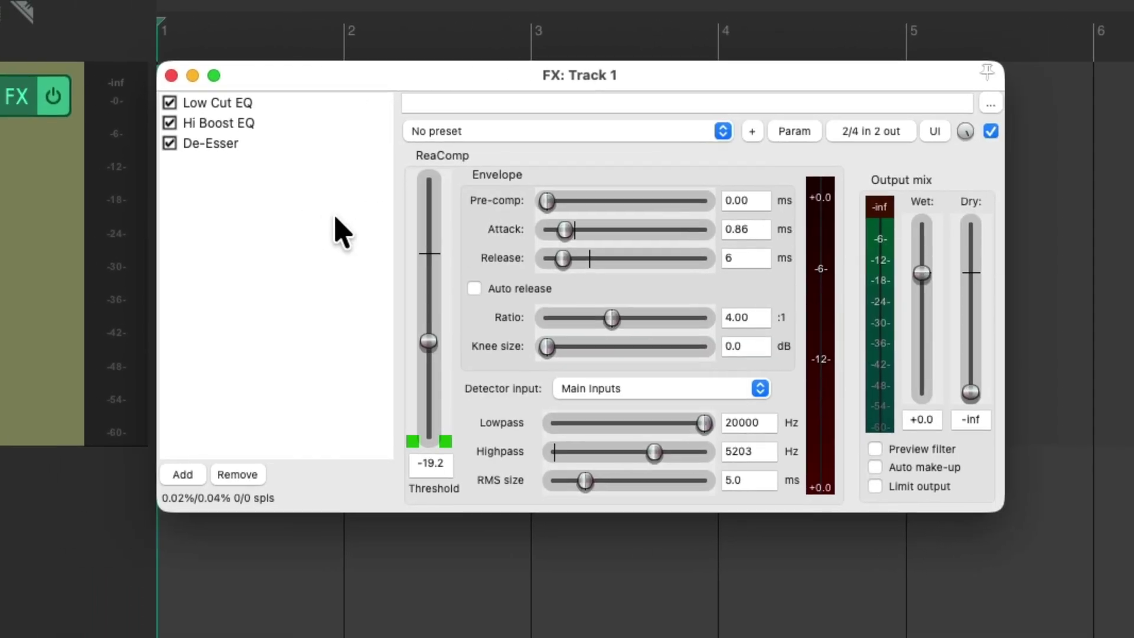
double_click(287, 228)
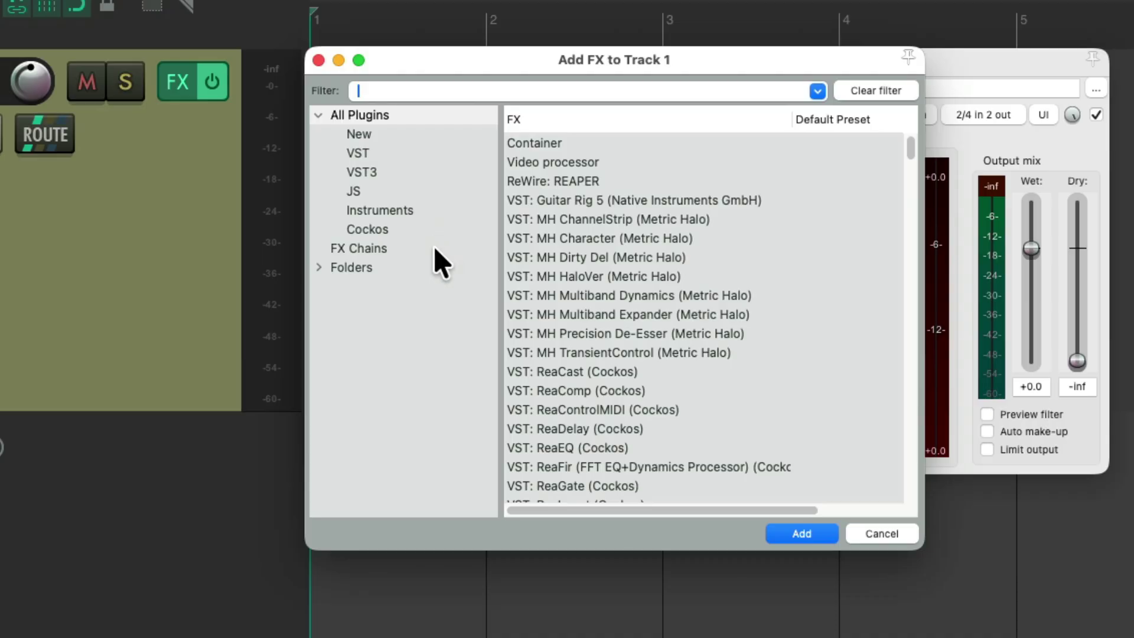
left_click(433, 248)
left_click(586, 200)
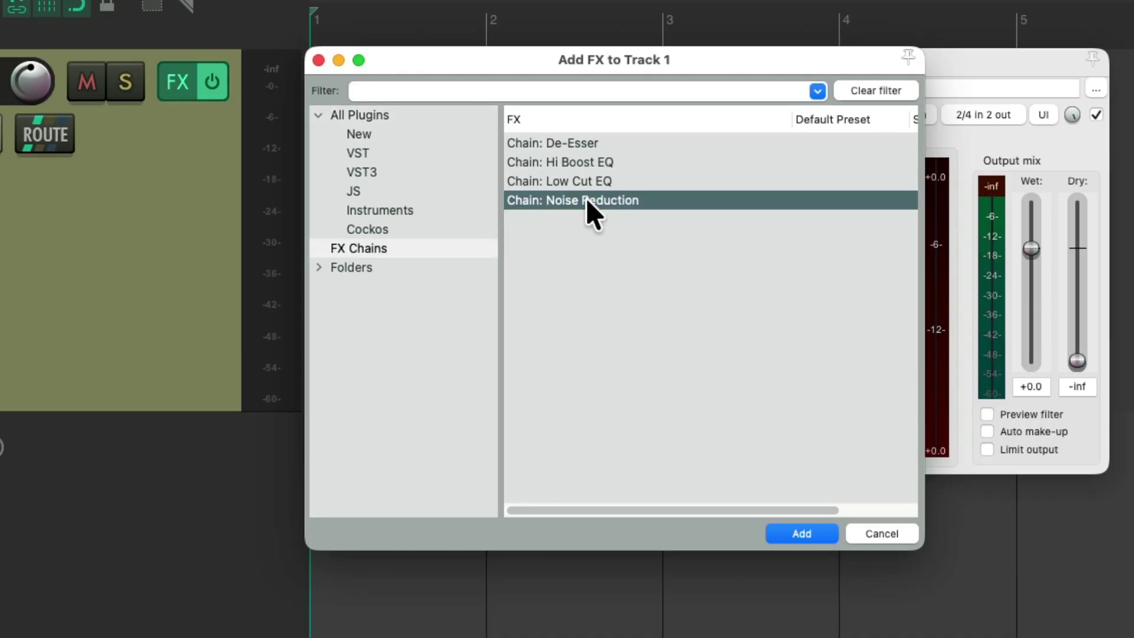
double_click(672, 200)
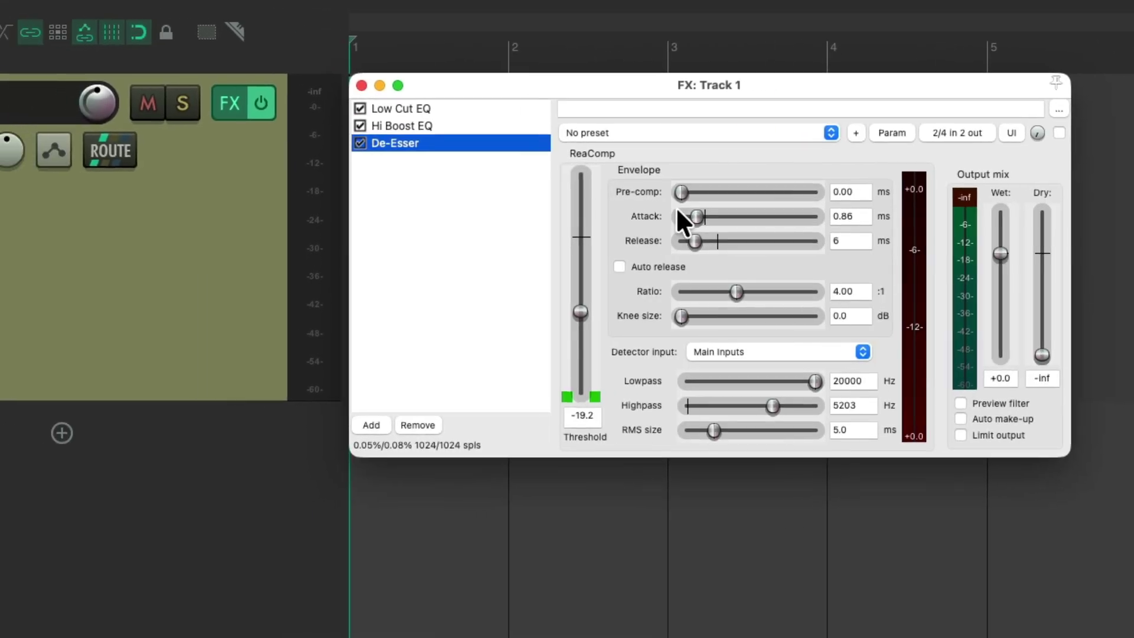
- Remove the Noise Reduction effect and reload its saved chain directly from the track's FX shortcut list
left_click(232, 103)
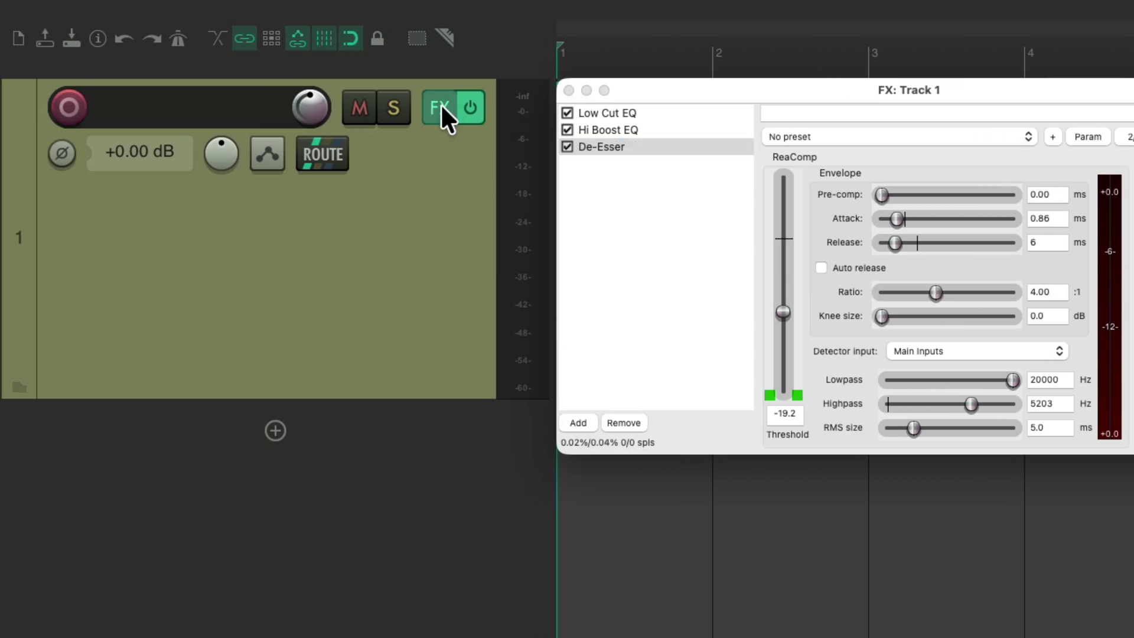
right_click(441, 104)
mouse_move(437, 228)
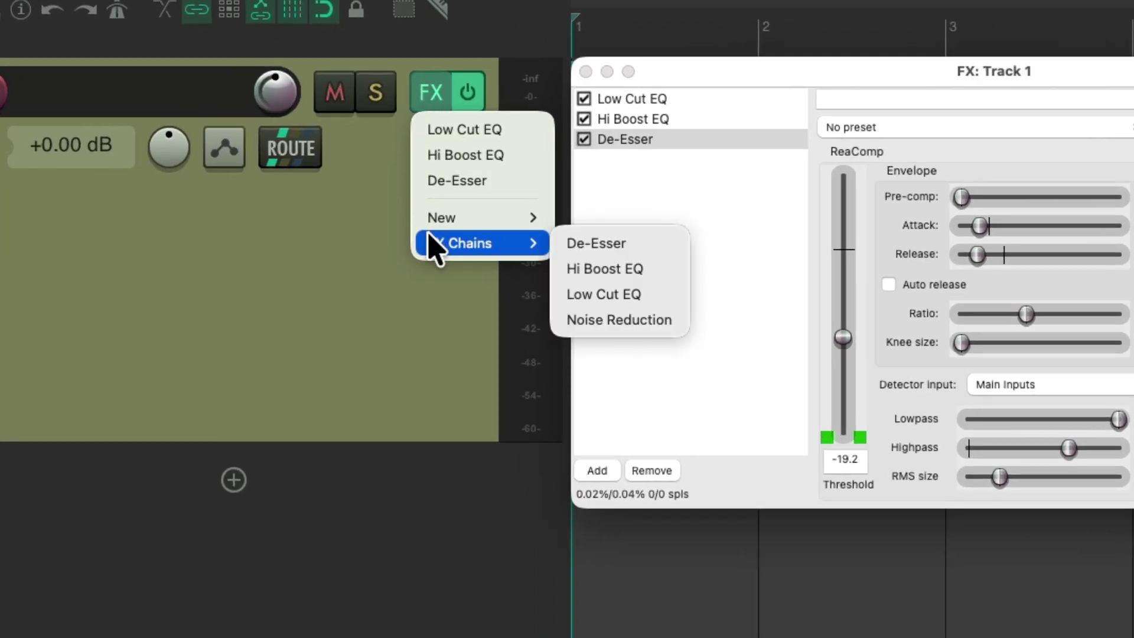
left_click(682, 322)
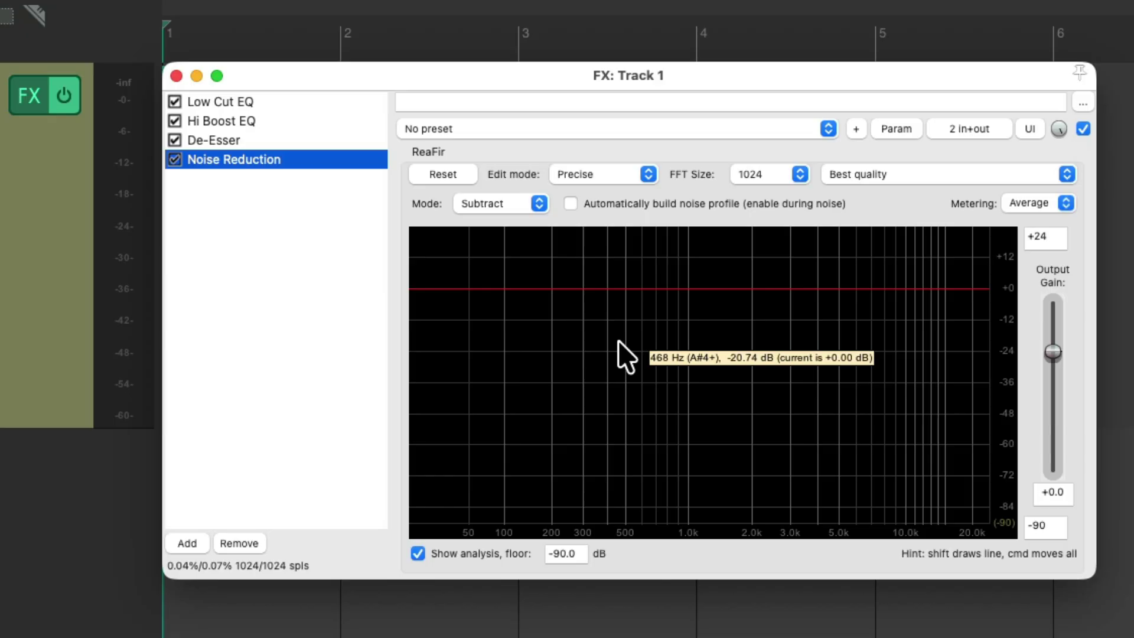
- Clear all effects from track 1 and add the Numa Player (Piano) VST3i instrument in their place
left_click(242, 296)
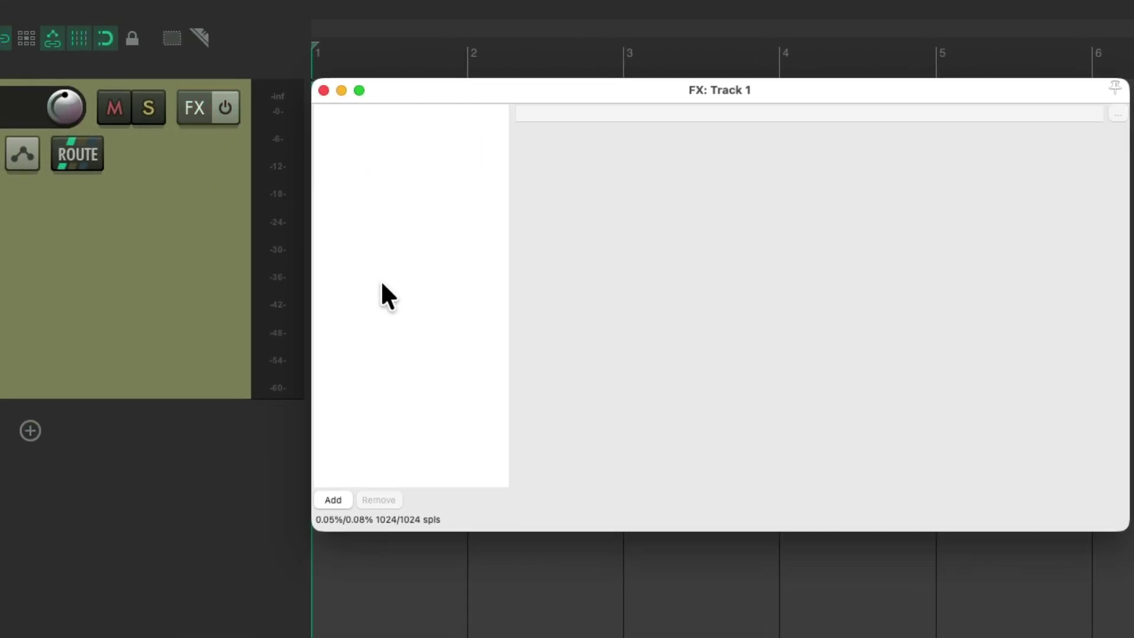
left_click(323, 90)
left_click(200, 101)
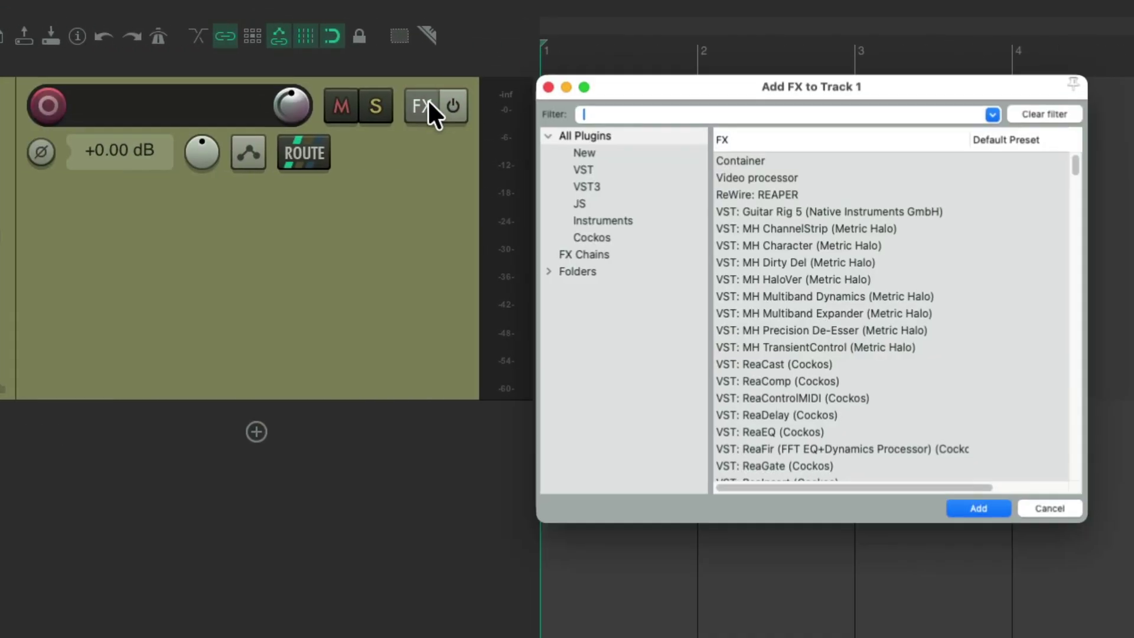
left_click(651, 216)
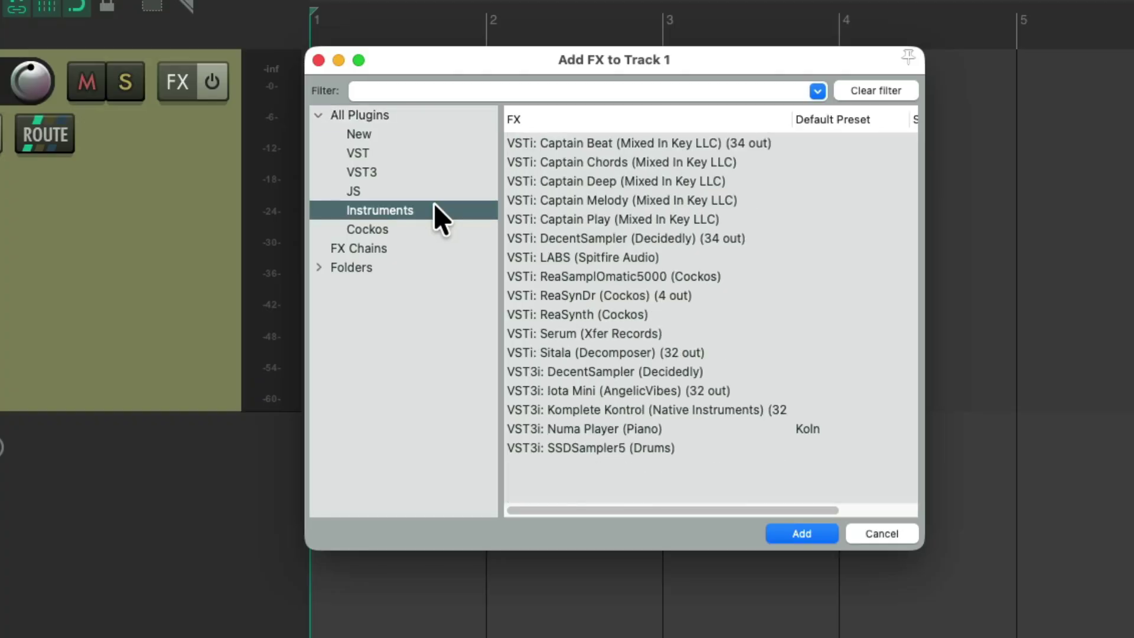
left_click(685, 431)
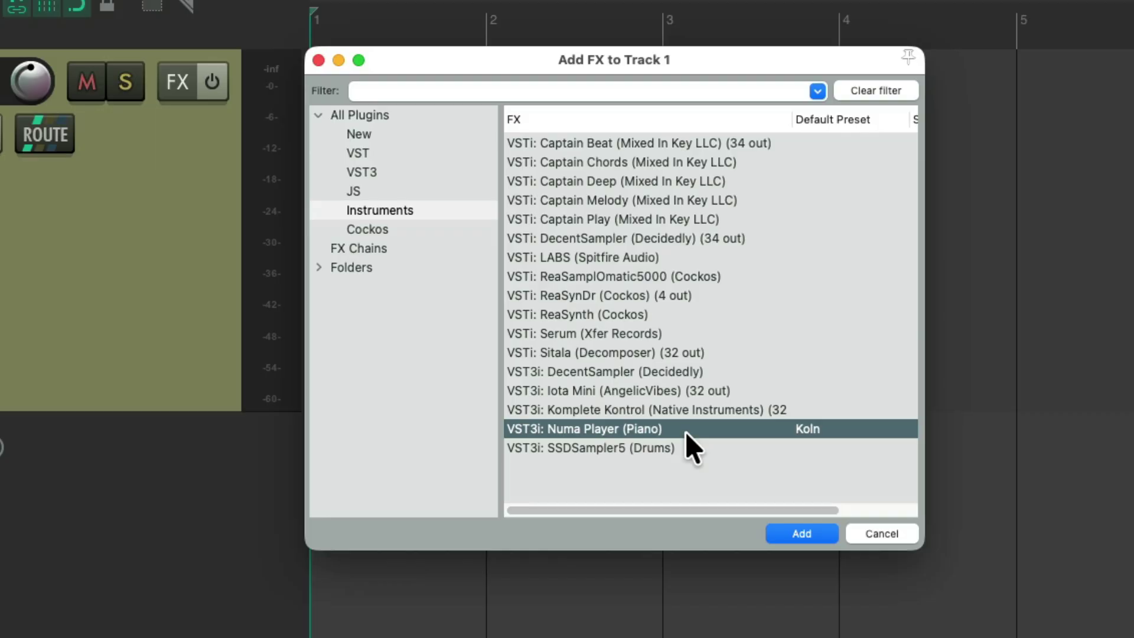
double_click(675, 427)
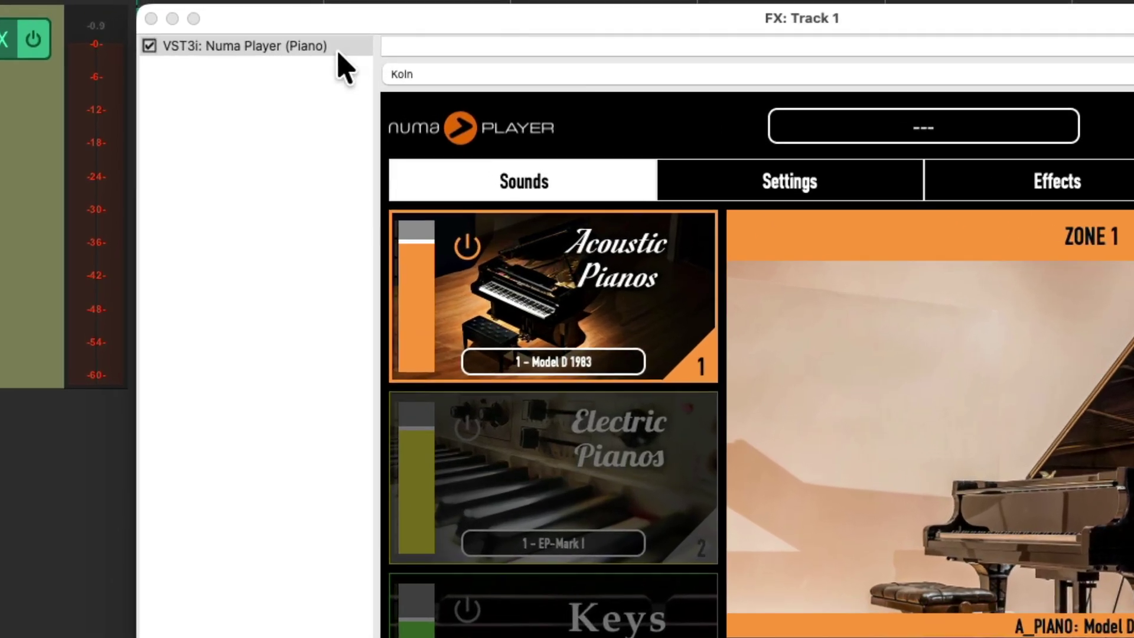
- Rename the Numa Player instance on track 1 as "Piano"
left_click(334, 31)
double_click(338, 52)
type("Piano")
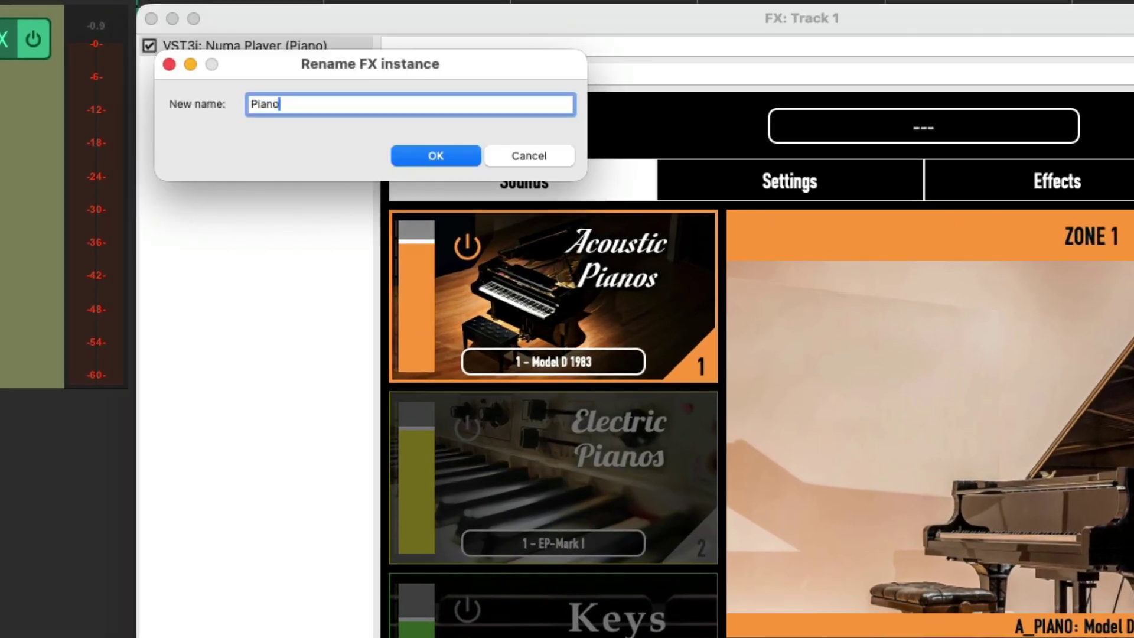
key("Return")
- Save the selected Piano instrument as an FX chain named "Piano" in the FXChains folder
right_click(310, 52)
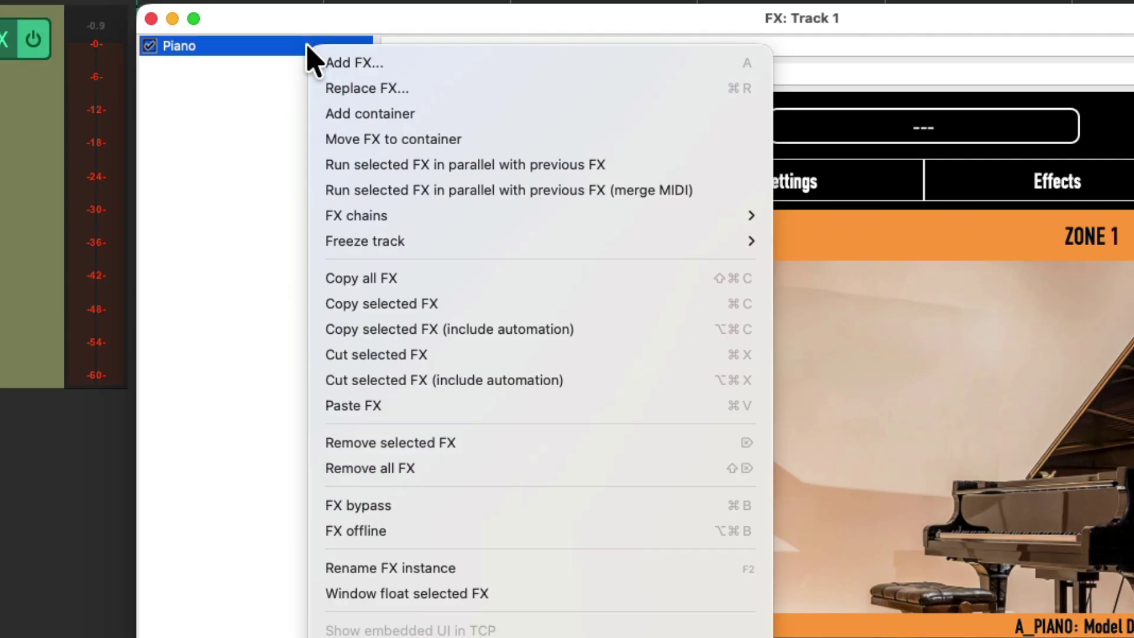
mouse_move(330, 218)
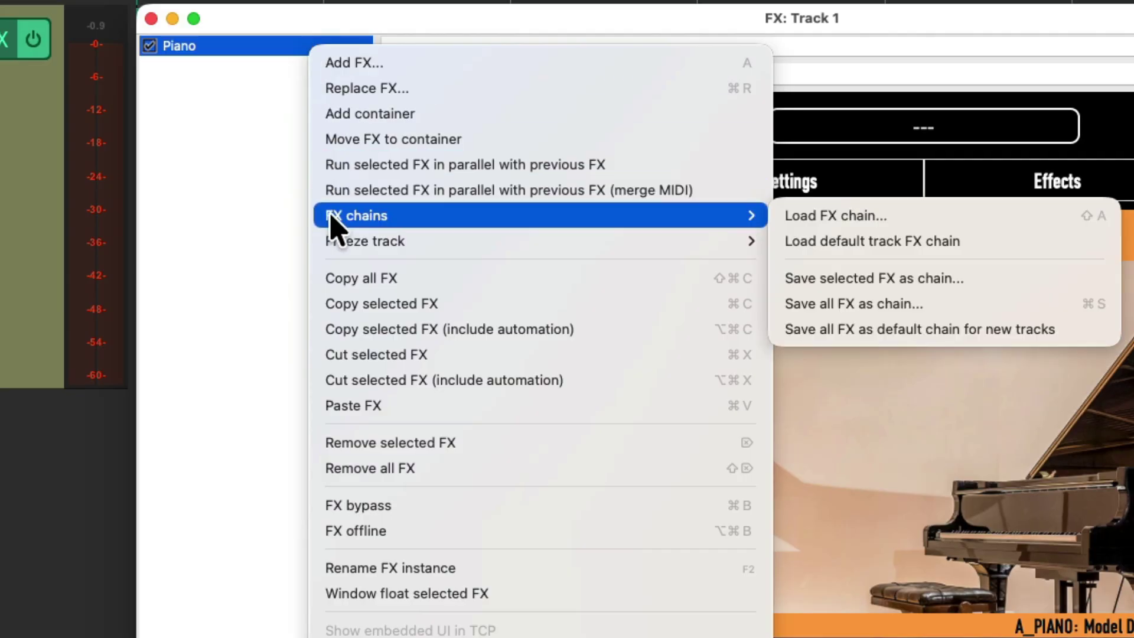
left_click(970, 284)
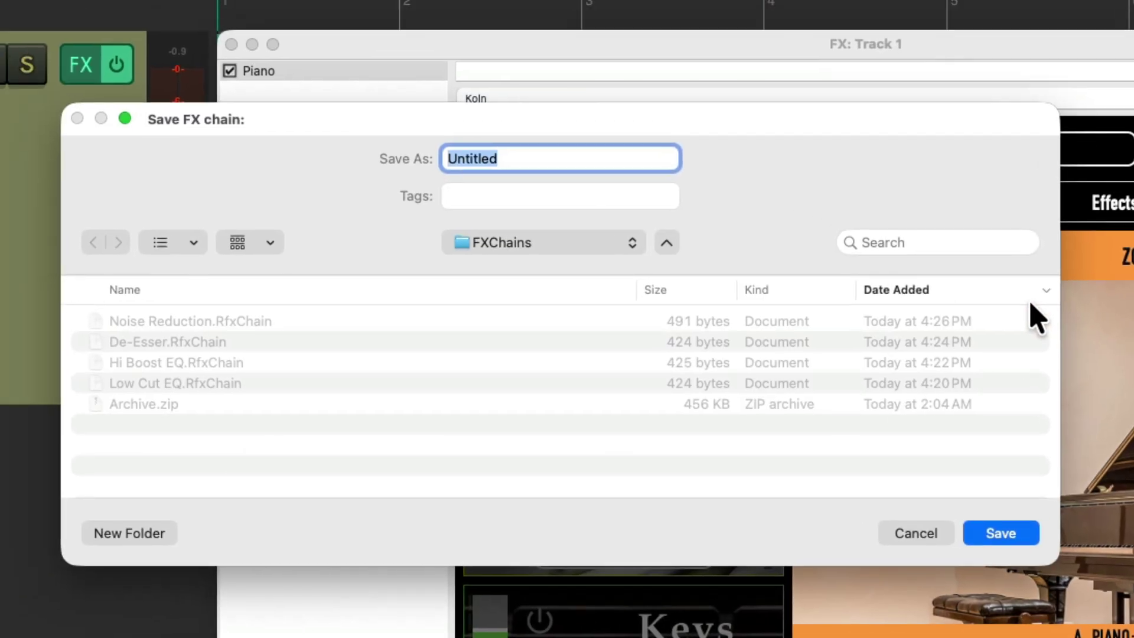
type("Piano")
key("Return")
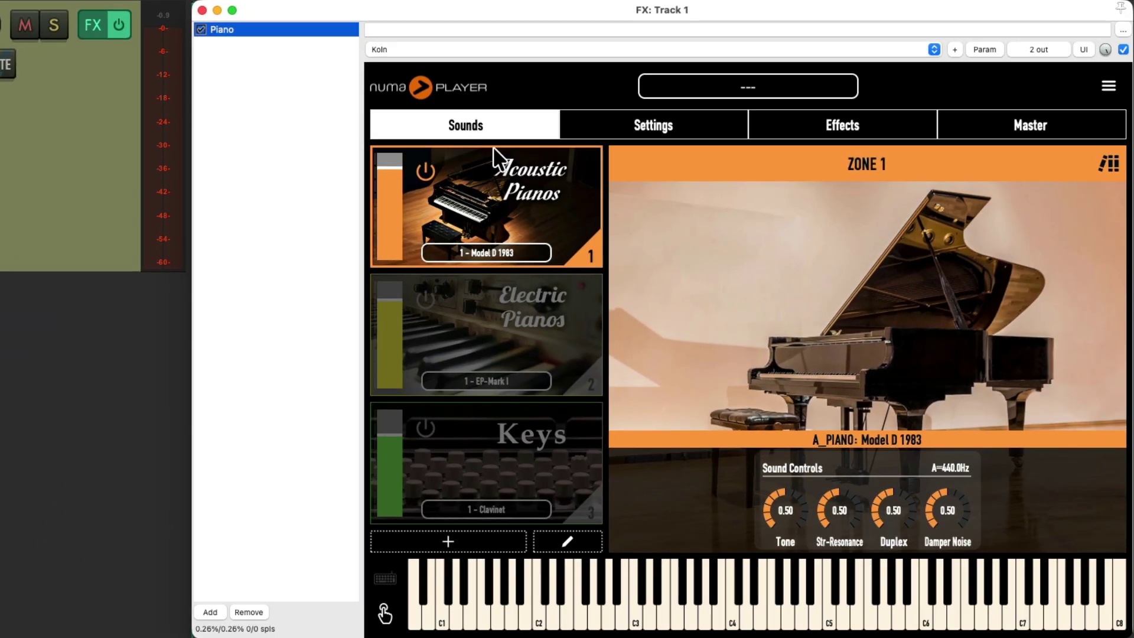
- Remove the Piano instrument from track 1 and reload it from the saved FX chains in the Add FX browser
key("Delete")
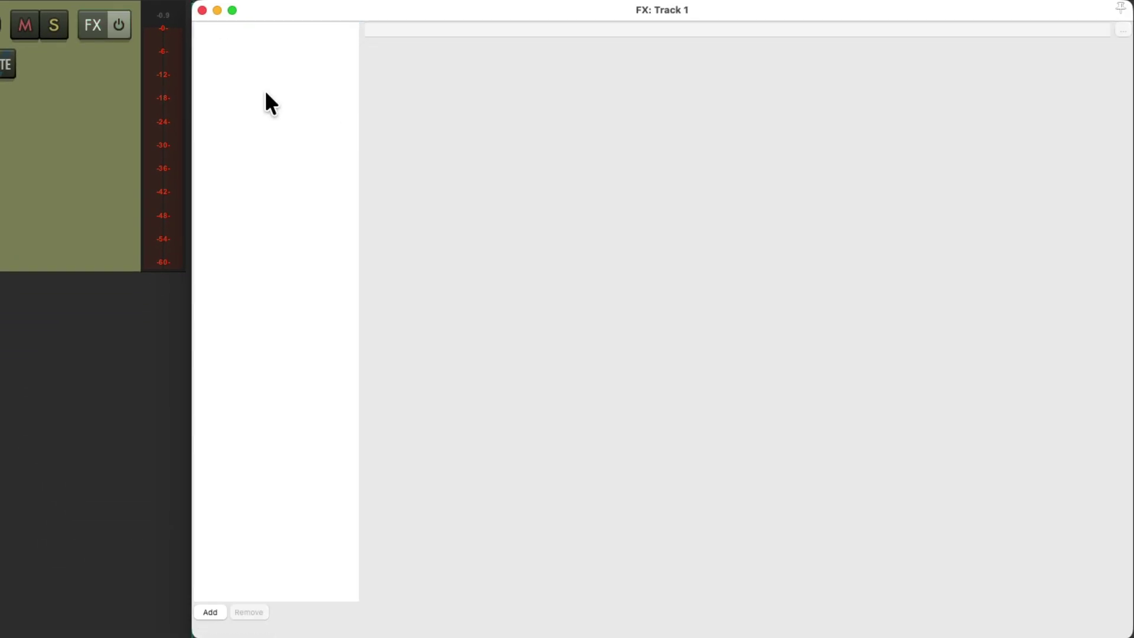
double_click(266, 93)
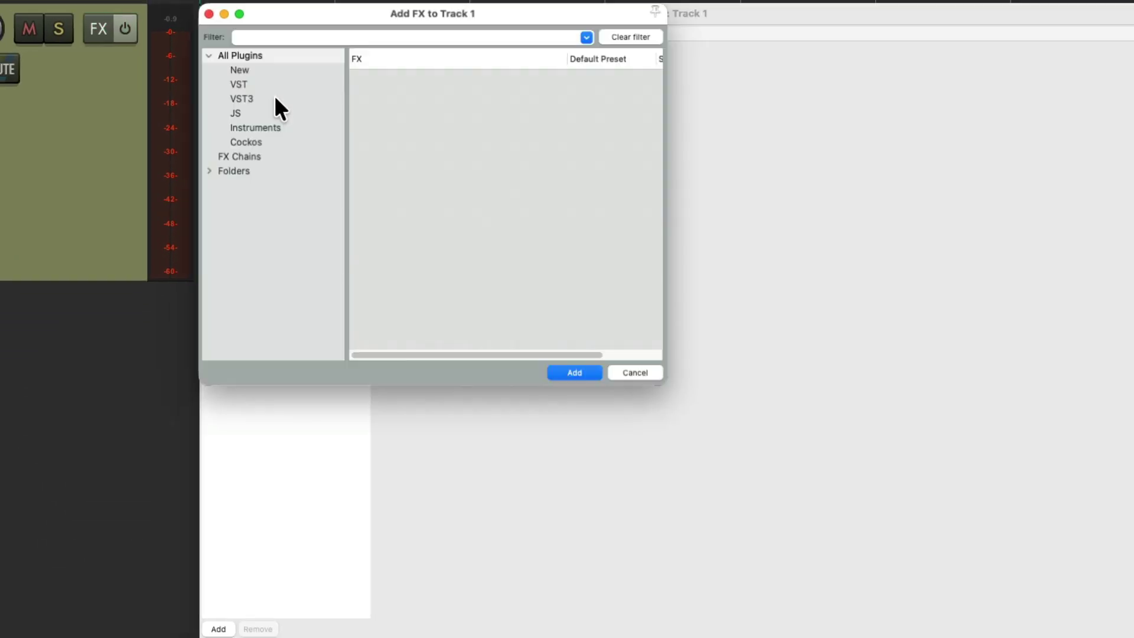
left_click(430, 248)
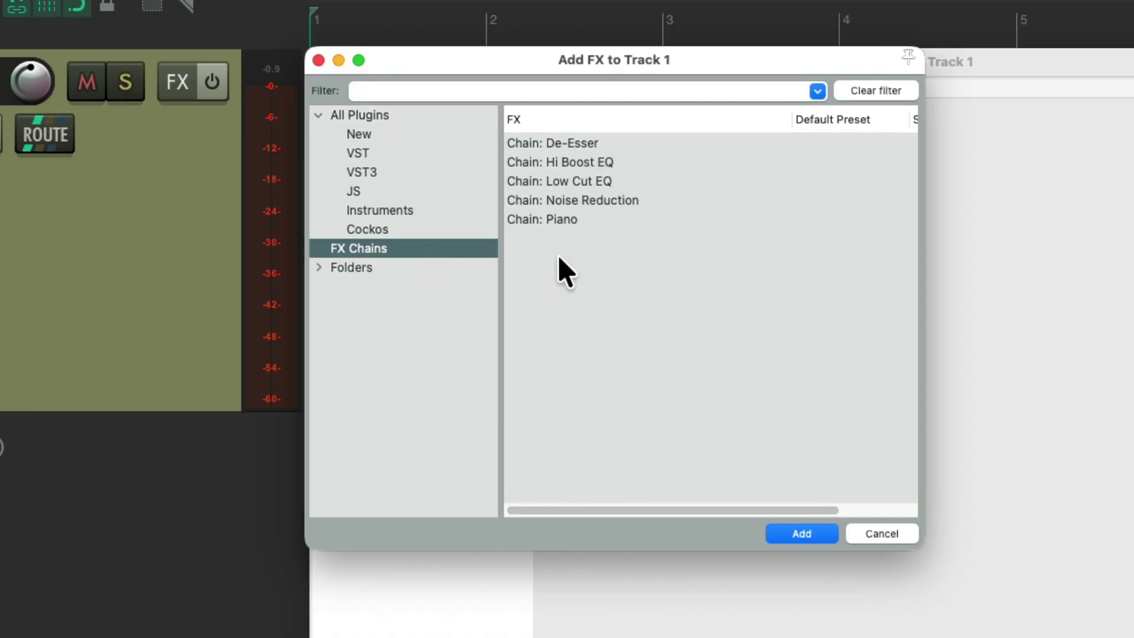
double_click(612, 219)
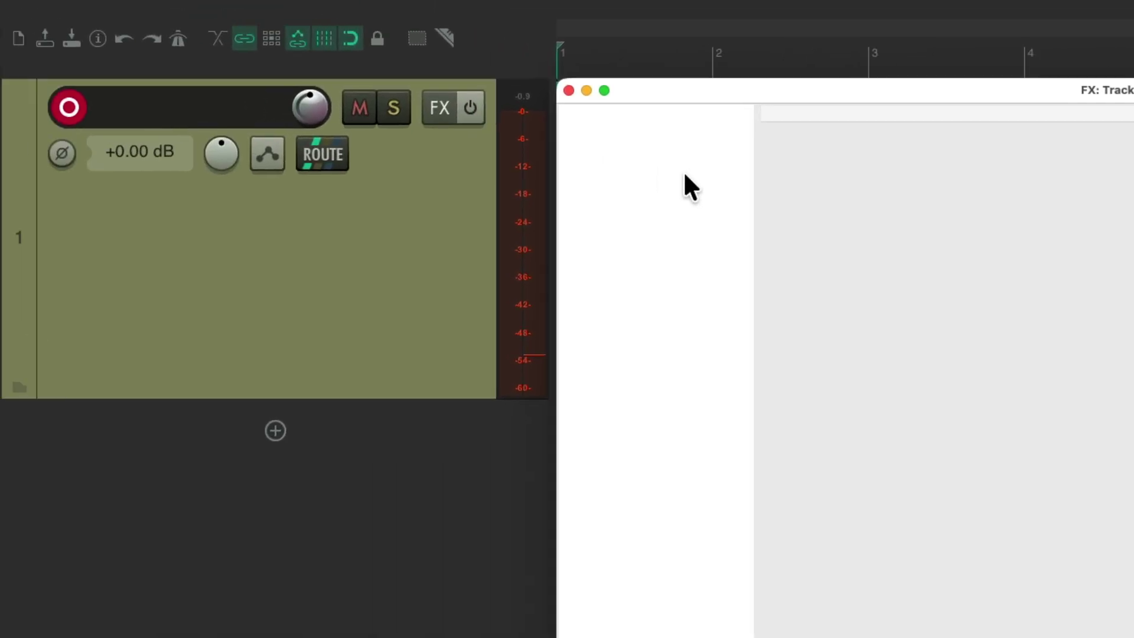
- Load the saved Piano chain from the track's FX shortcut list and switch on Numa Player's Strings & Pads zone
right_click(424, 103)
mouse_move(418, 157)
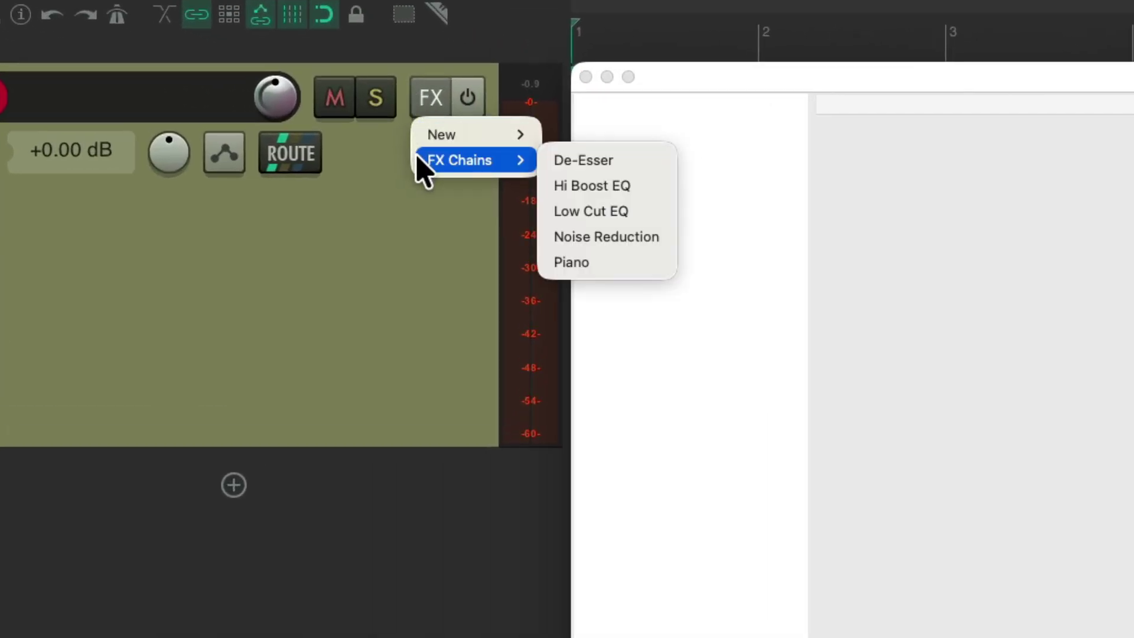
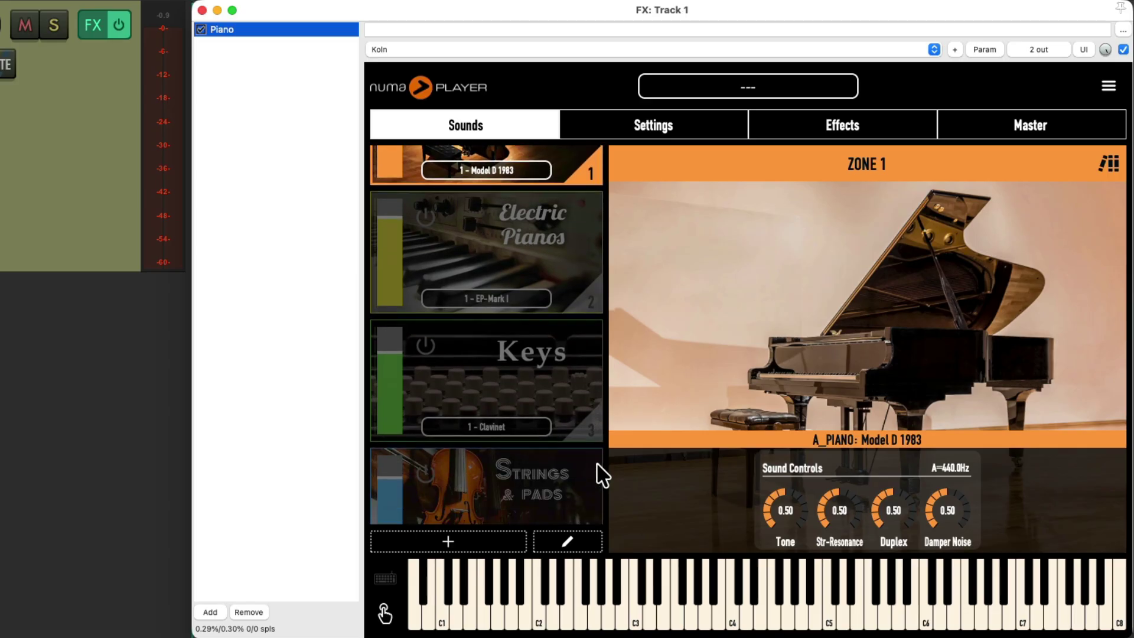
left_click(430, 422)
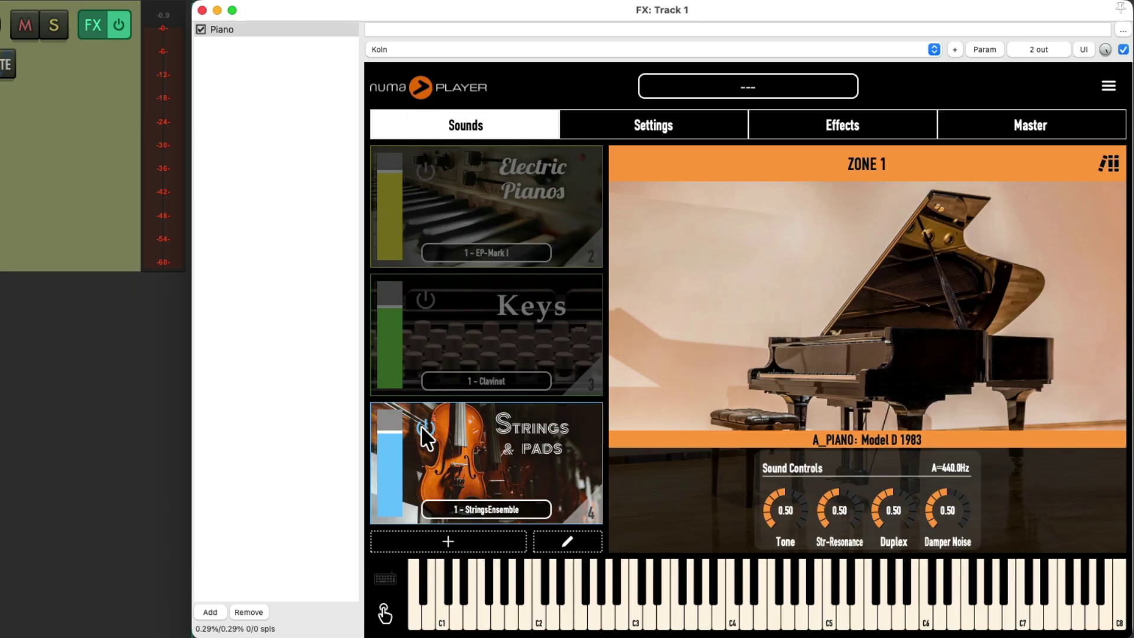
- Switch Numa Player to the Electric Pianos zone and choose the Wurly 200 sound for it
scroll(420, 425, "up", 3)
left_click(452, 200)
scroll(452, 199, "down", 2)
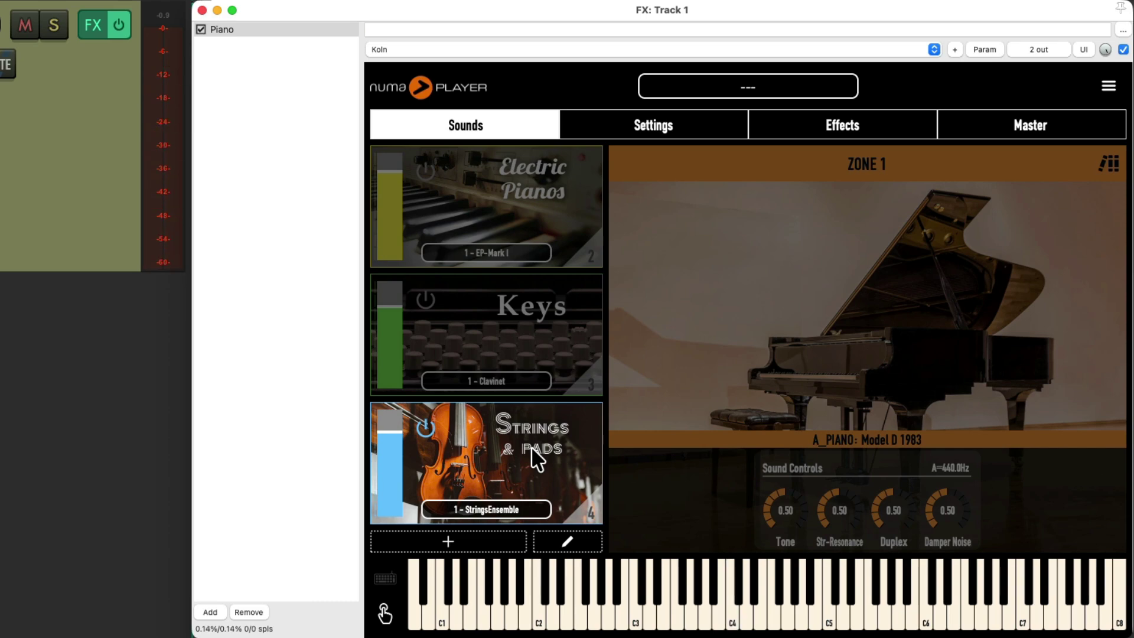
scroll(504, 437, "up", 2)
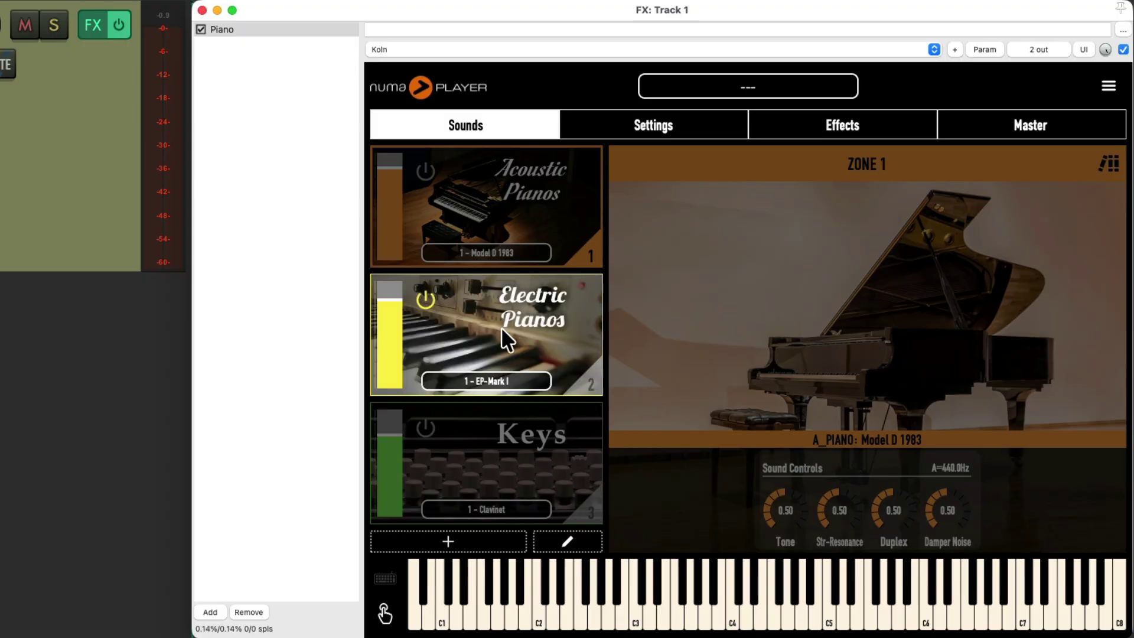
left_click(497, 379)
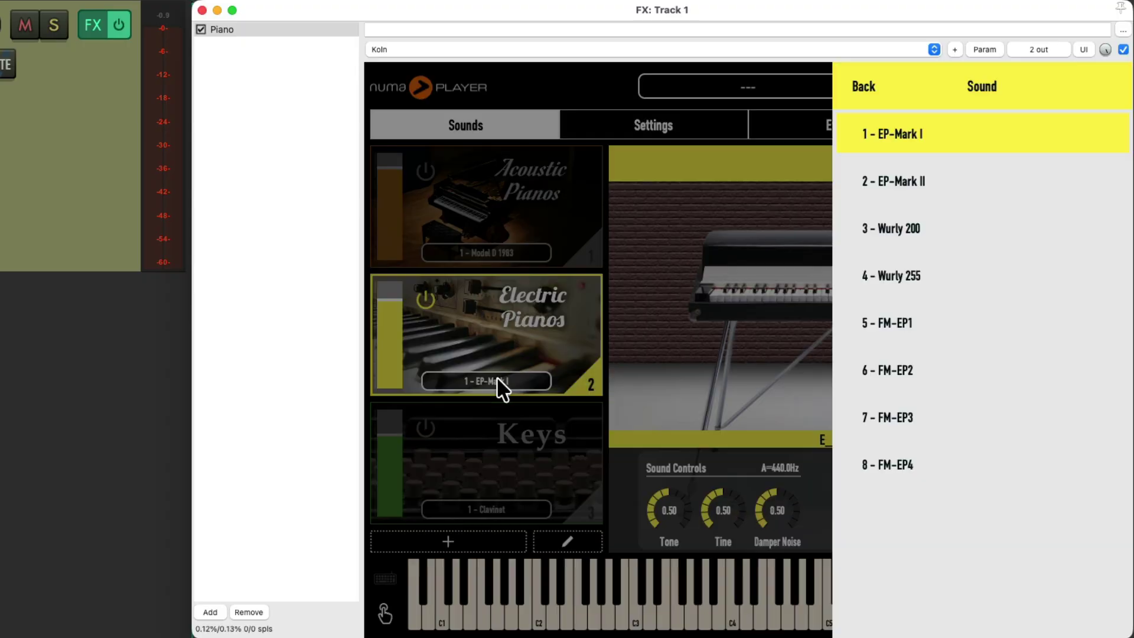
left_click(950, 228)
left_click(866, 85)
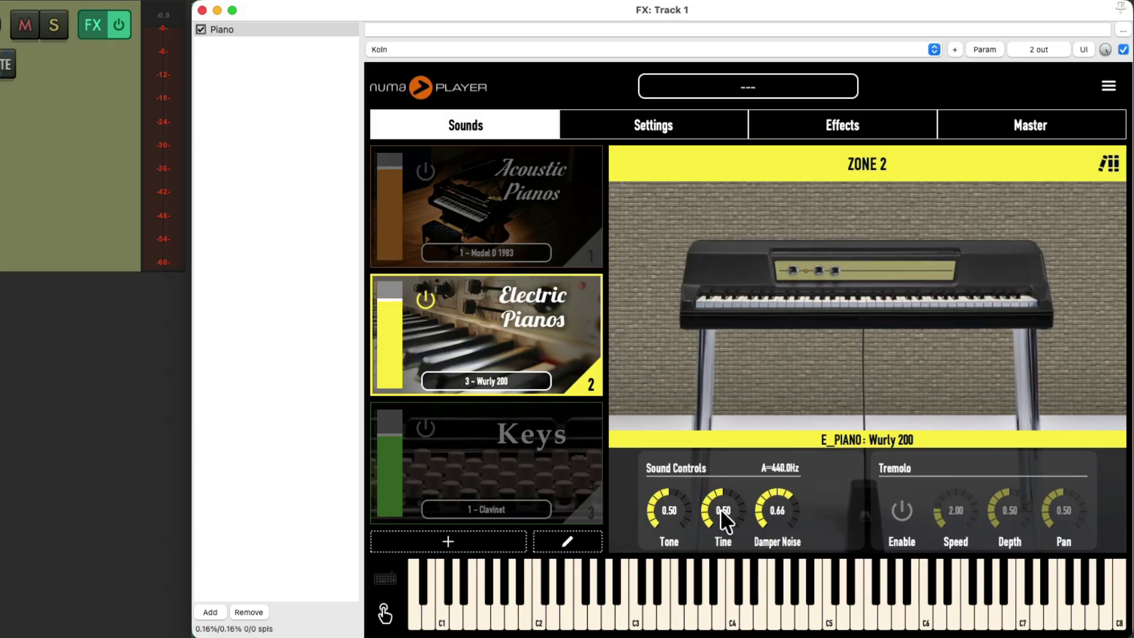
- Set the Wurly 200's Tone to 0.63 and Tine to 0.61, enable Tremolo with Depth 0.72 and Pan 1.00, and adjust its Speed
left_click_drag(721, 489, 722, 482)
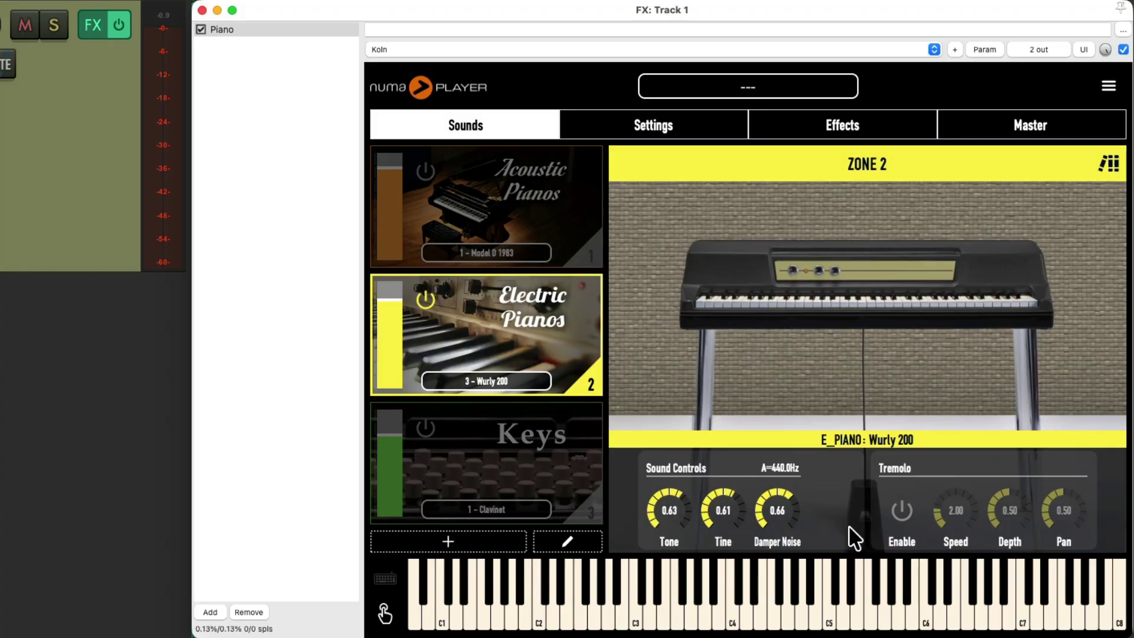
left_click(900, 506)
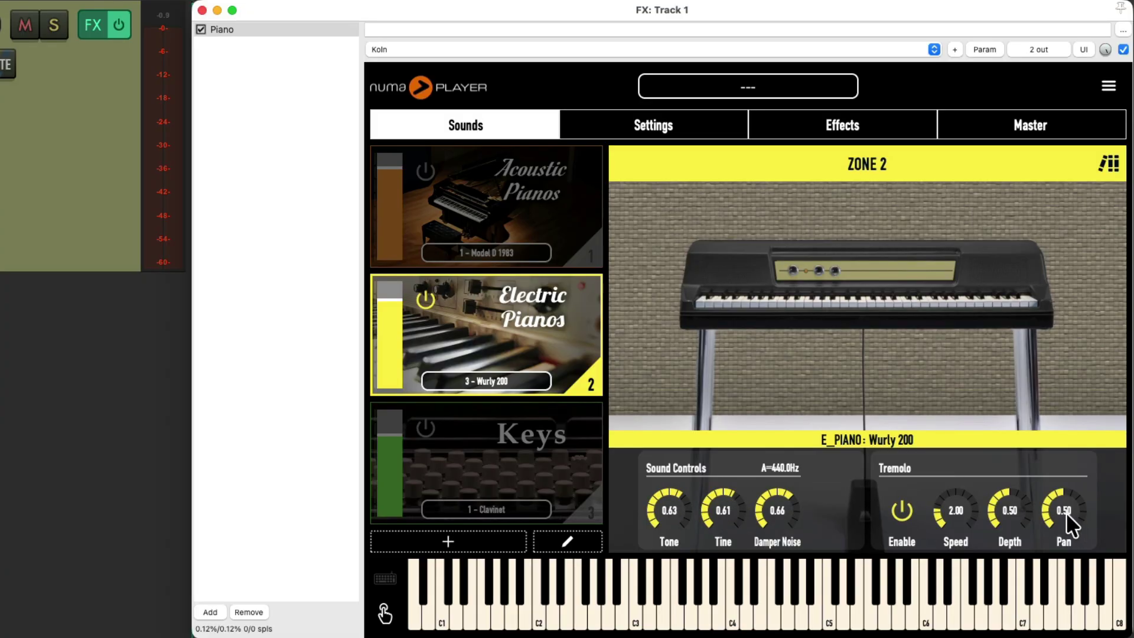
left_click_drag(1004, 509, 1005, 470)
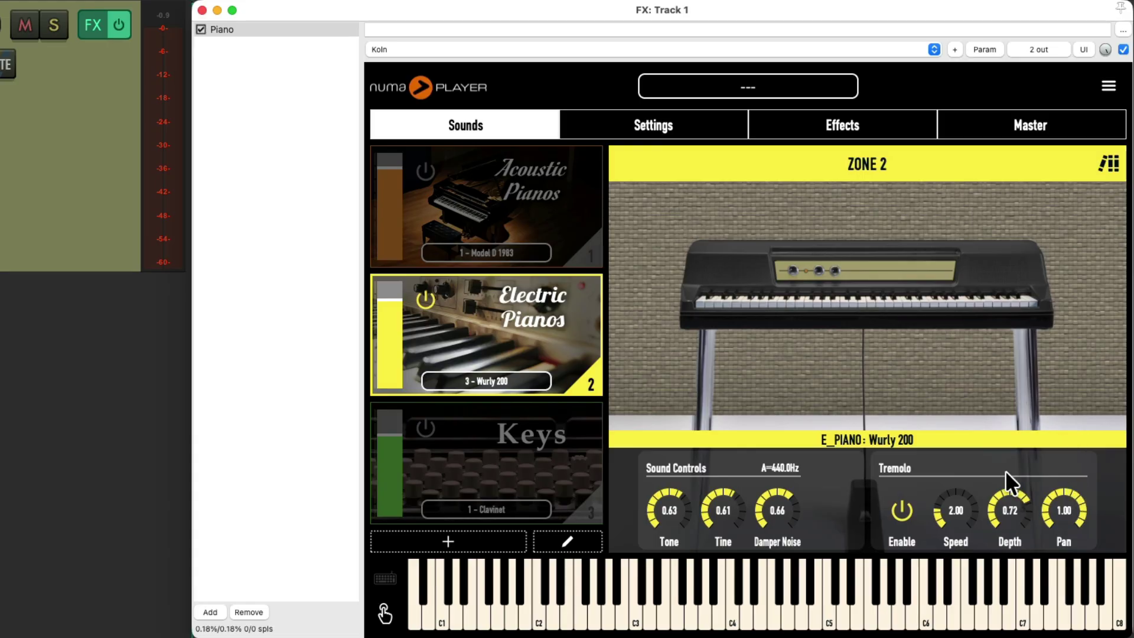
left_click_drag(952, 502, 956, 491)
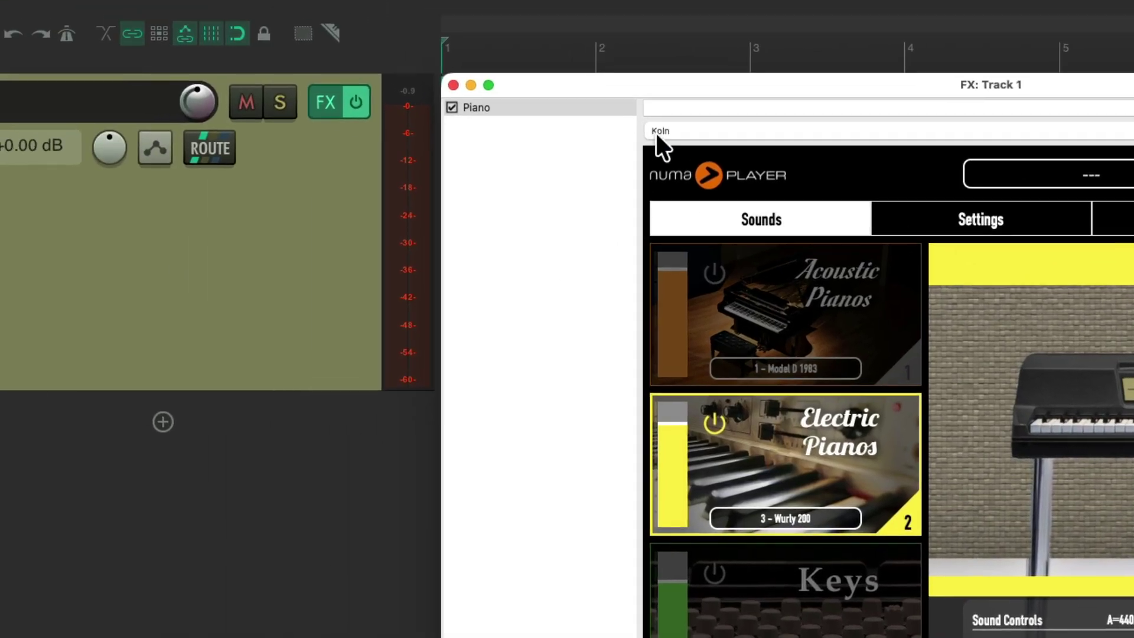
- Rename the Piano FX instance on track 1 as "Wurlitzer"
left_click(334, 31)
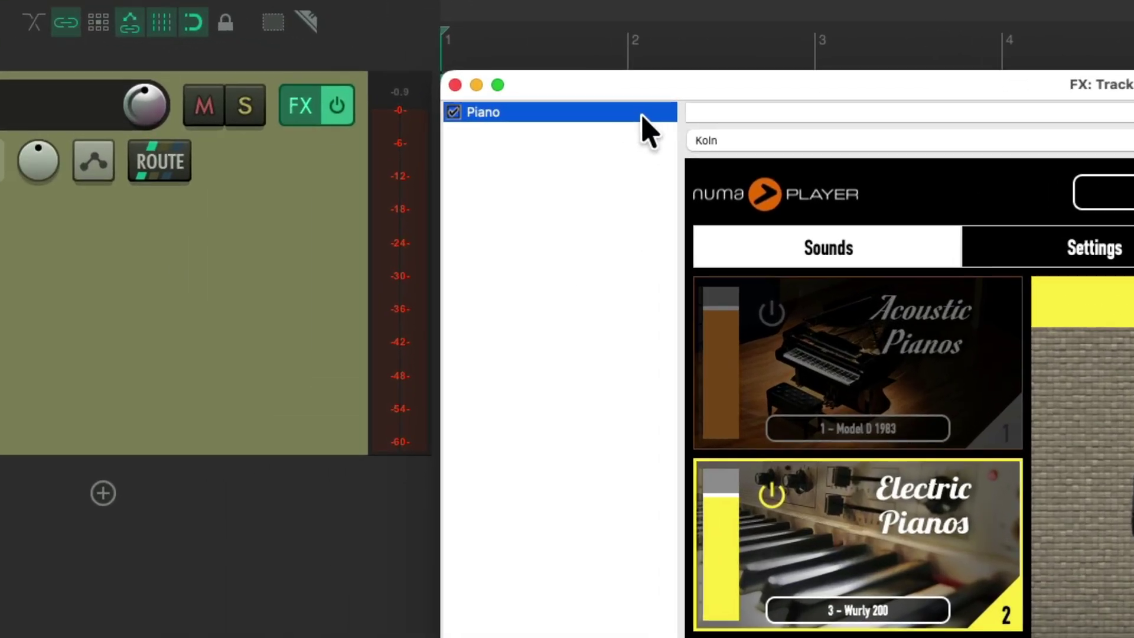
key("F2")
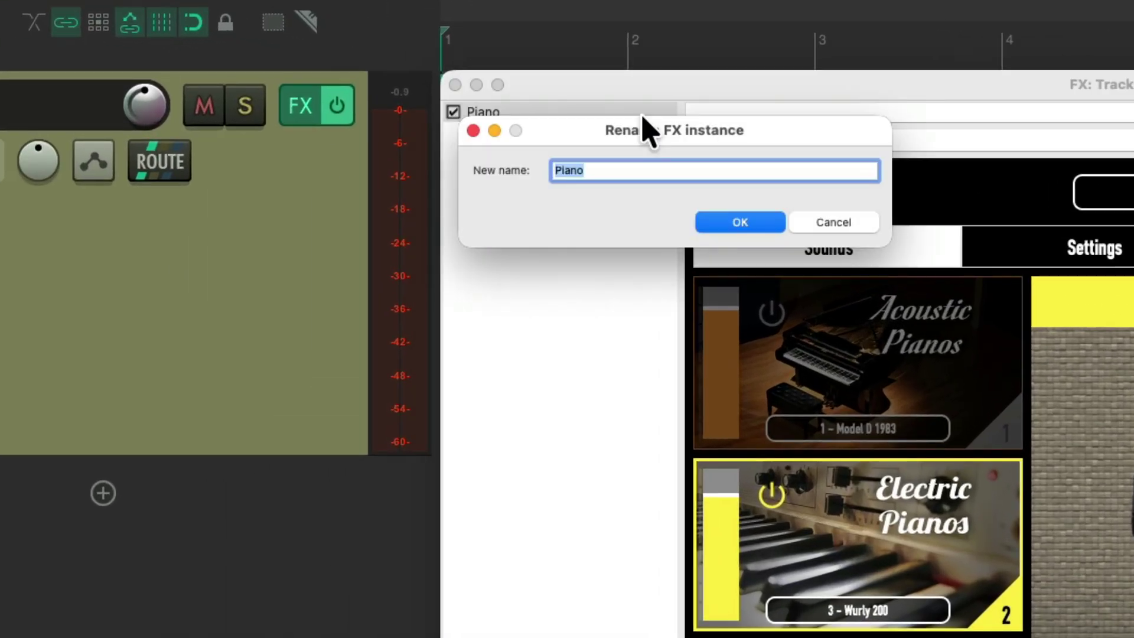
type("Wurlitzer")
key("super+a")
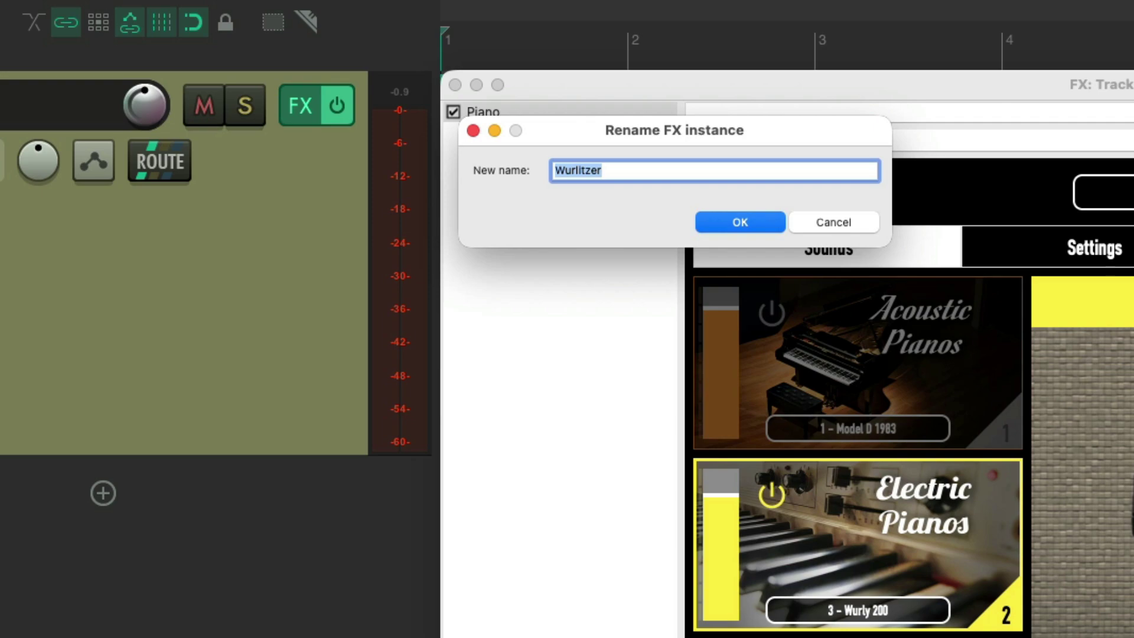
key("Return")
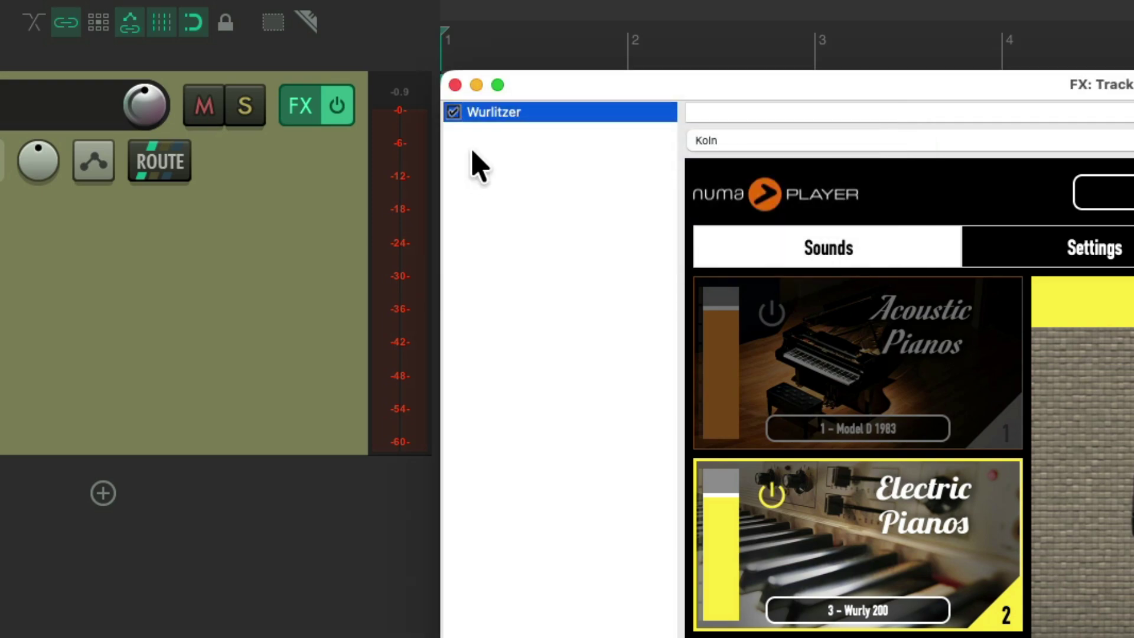
- Save the selected Wurlitzer instrument as an FX chain named "Wurlitzer" in the FXChains folder
right_click(515, 113)
mouse_move(530, 287)
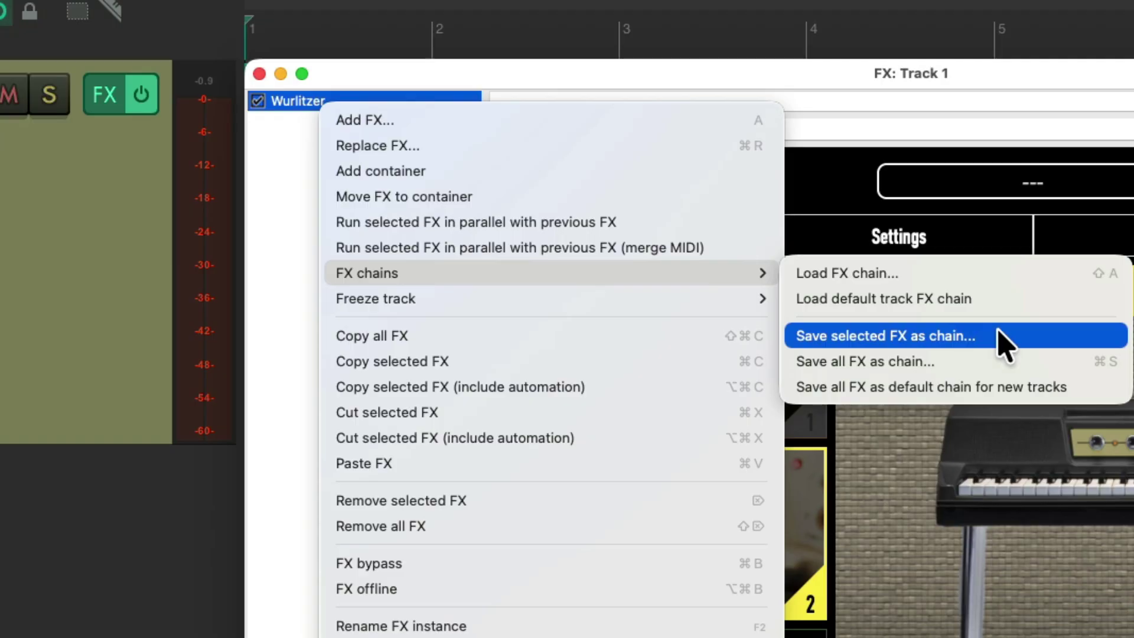
left_click(1002, 342)
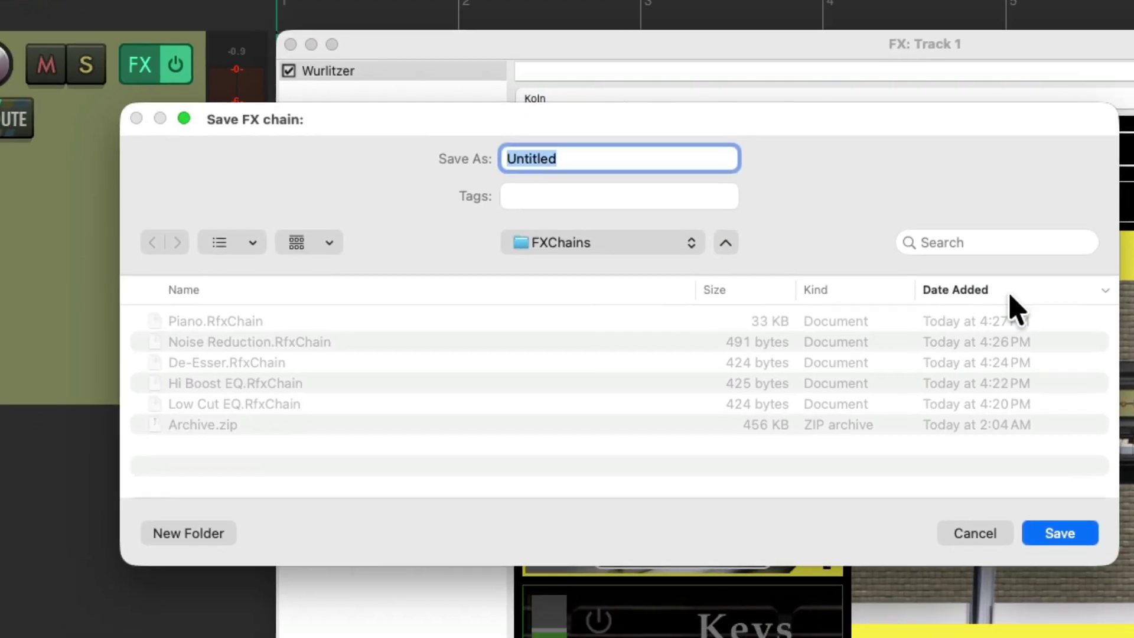
type("Wurlitzer")
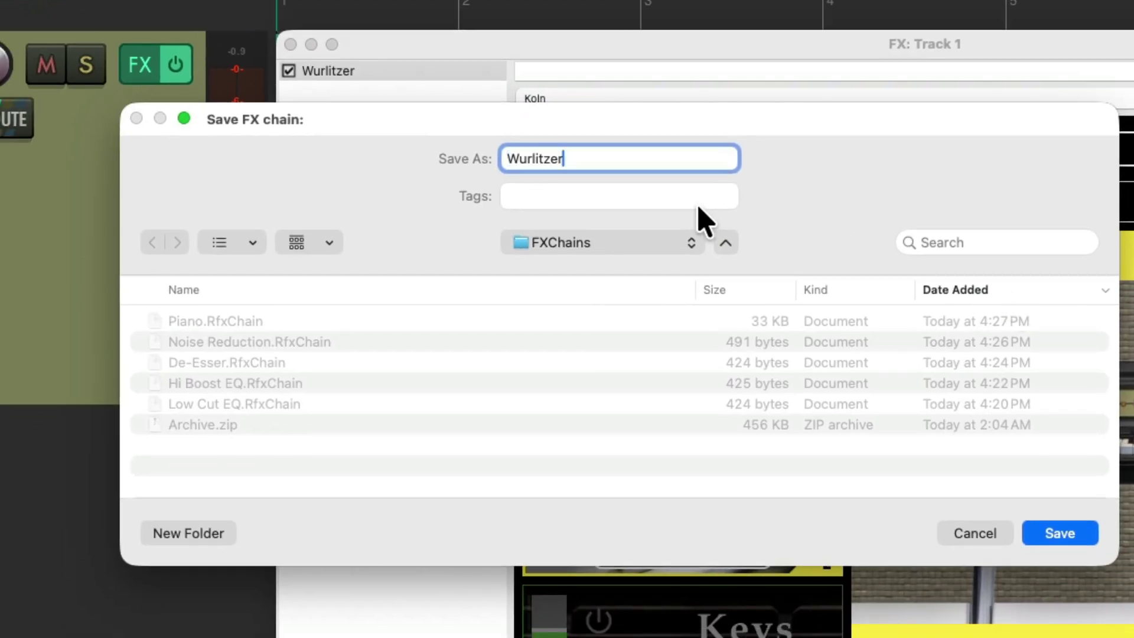
key("Return")
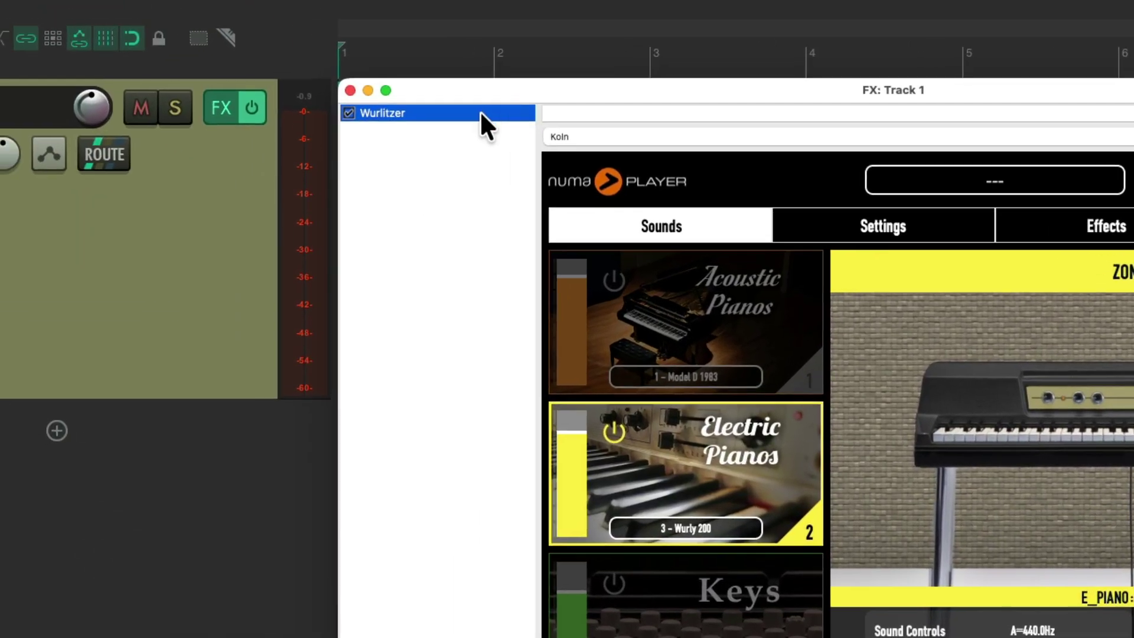
- Remove the Wurlitzer instrument from track 1 and reload it from the saved FX chains in the Add FX browser
key("Delete")
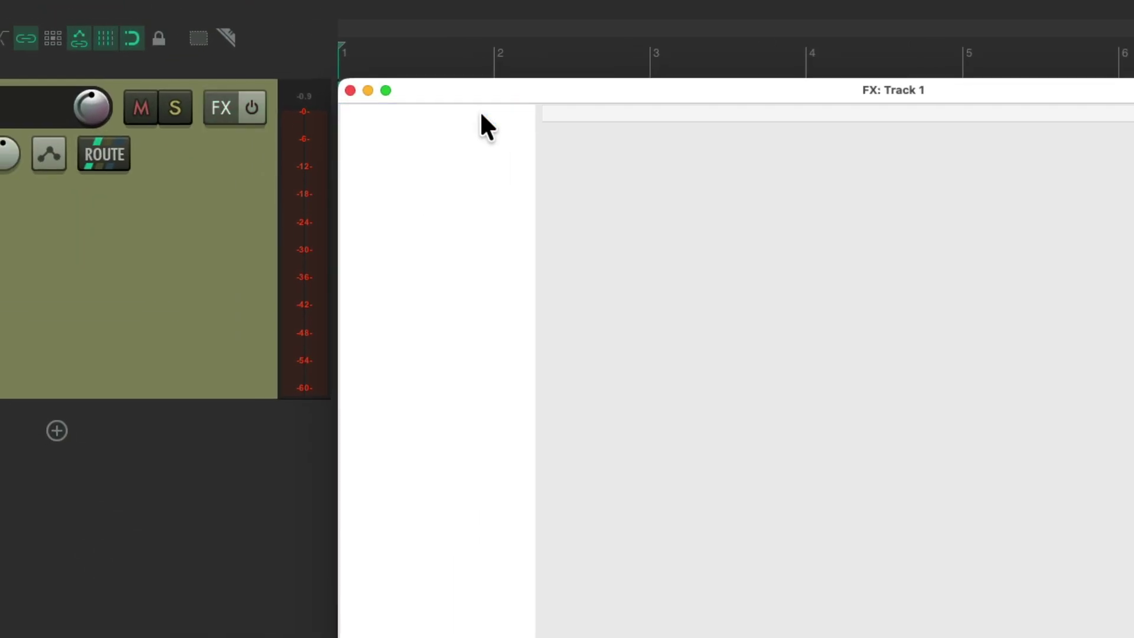
double_click(461, 167)
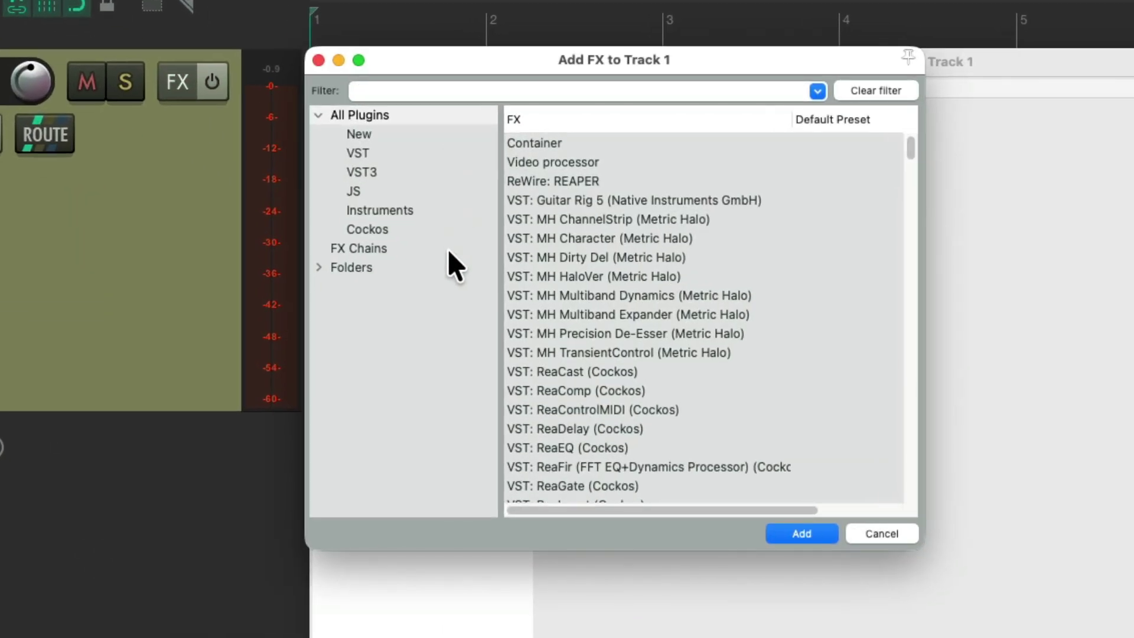
left_click(449, 250)
left_click(573, 241)
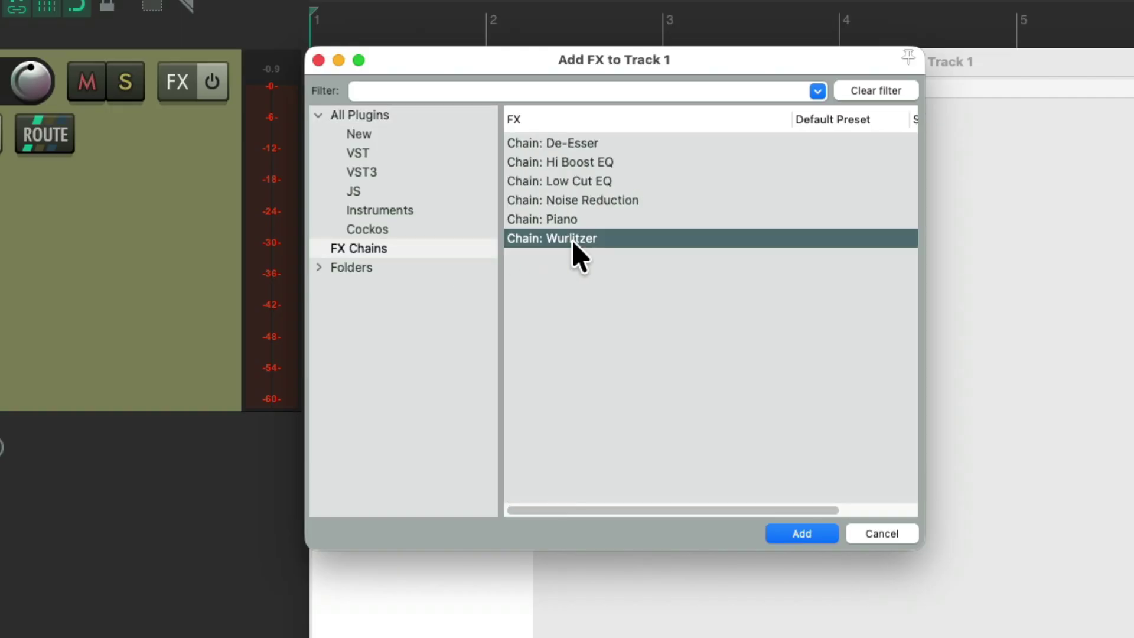
double_click(572, 240)
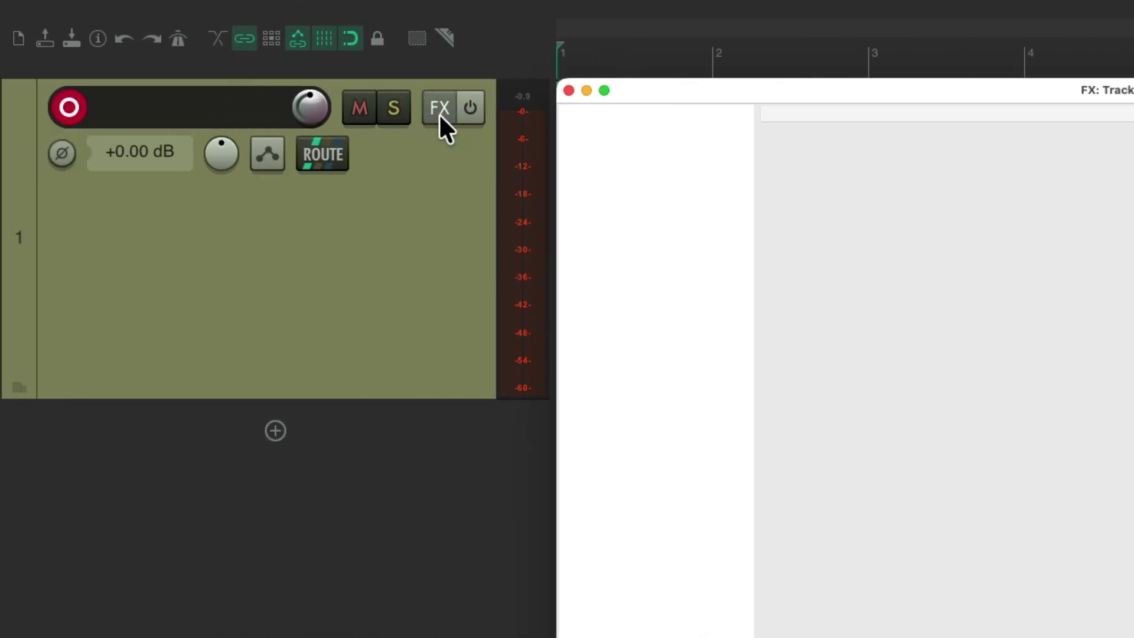
- Load the saved Wurlitzer chain from track 1's FX shortcut list
right_click(438, 113)
mouse_move(444, 167)
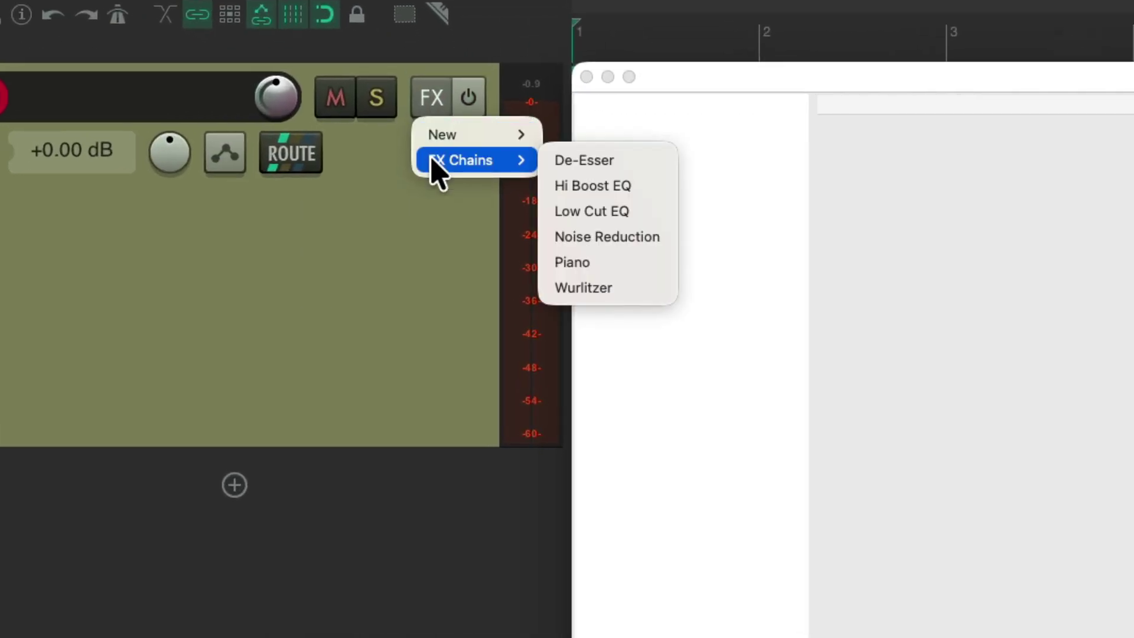
left_click(652, 289)
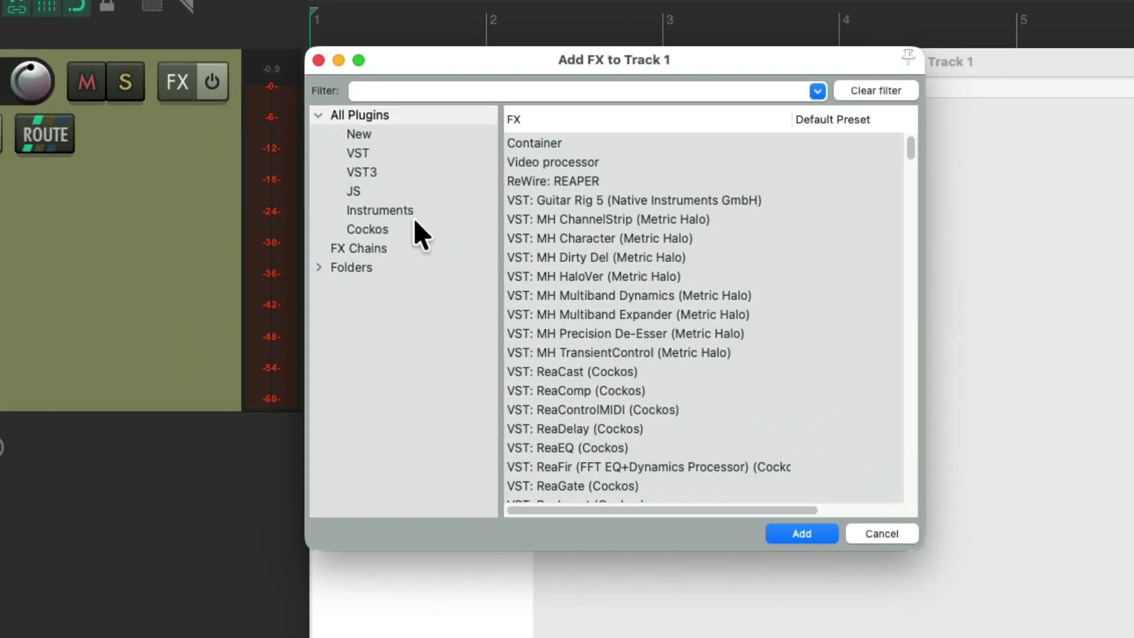
- Add the VST3i DecentSampler instrument to track 1
left_click(384, 191)
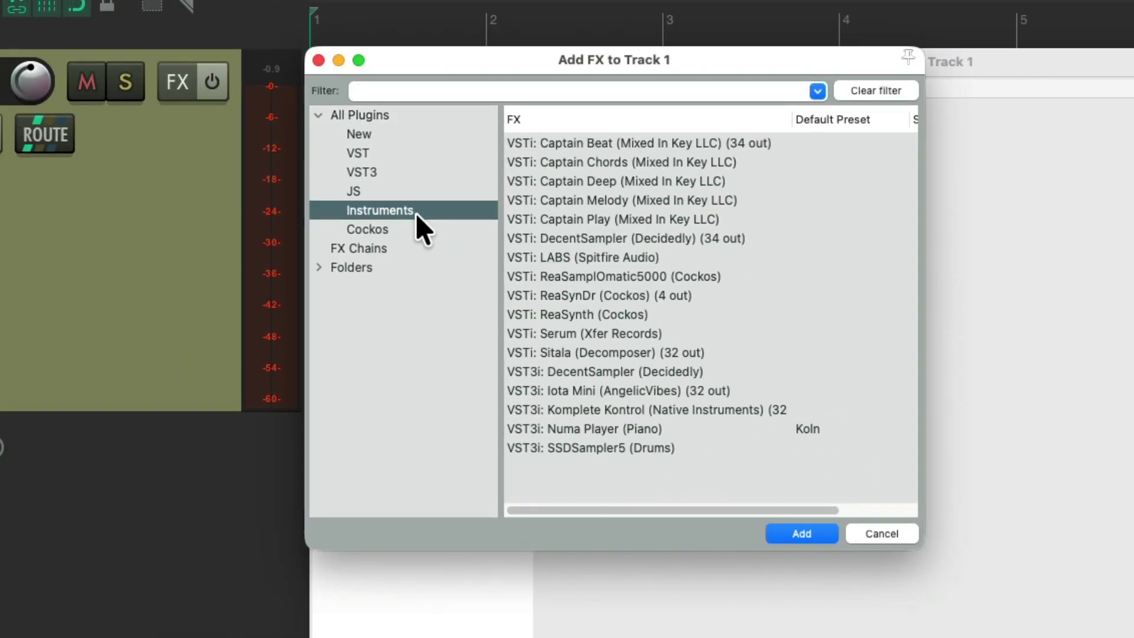
left_click(679, 372)
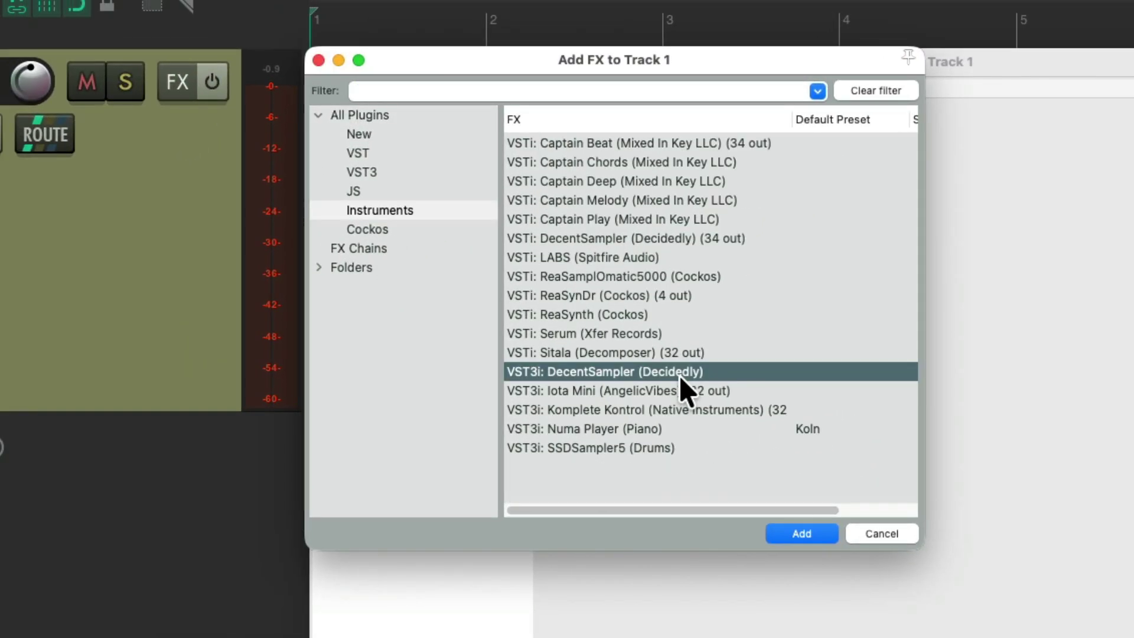
double_click(731, 373)
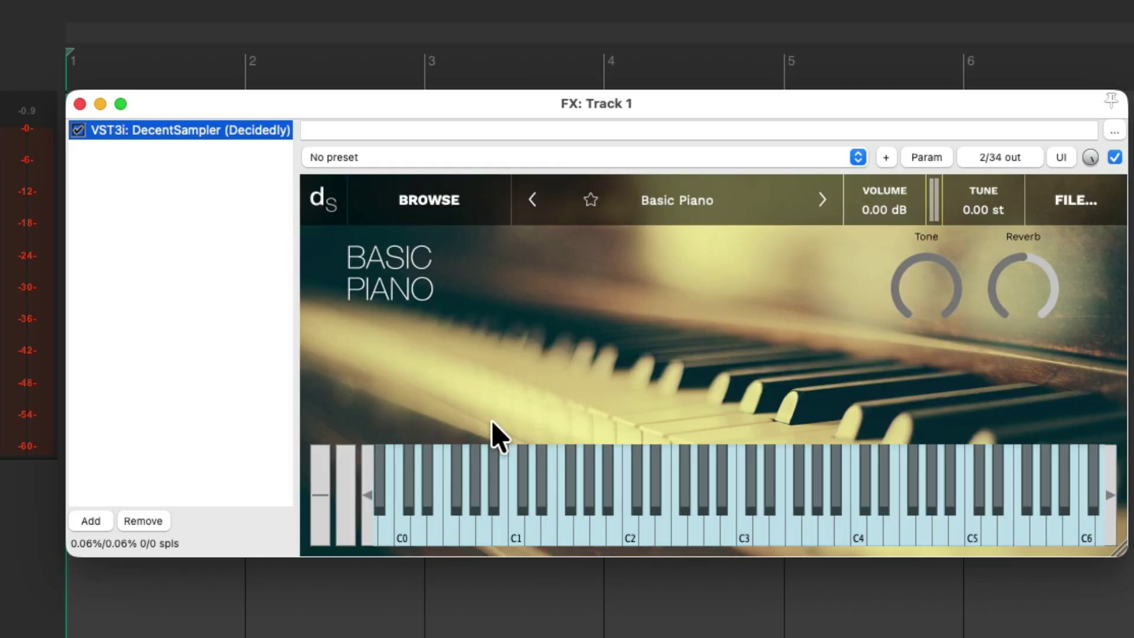
- Load the Xilo Piano sample library in DecentSampler and raise its Reverb amount
left_click(433, 196)
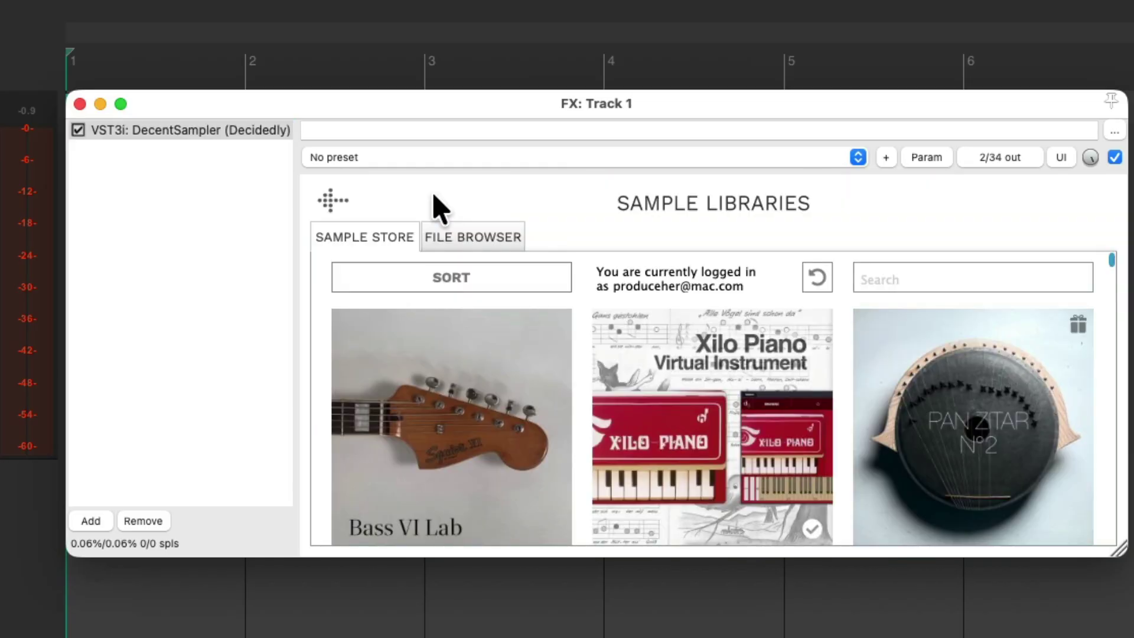
left_click(679, 419)
left_click(769, 379)
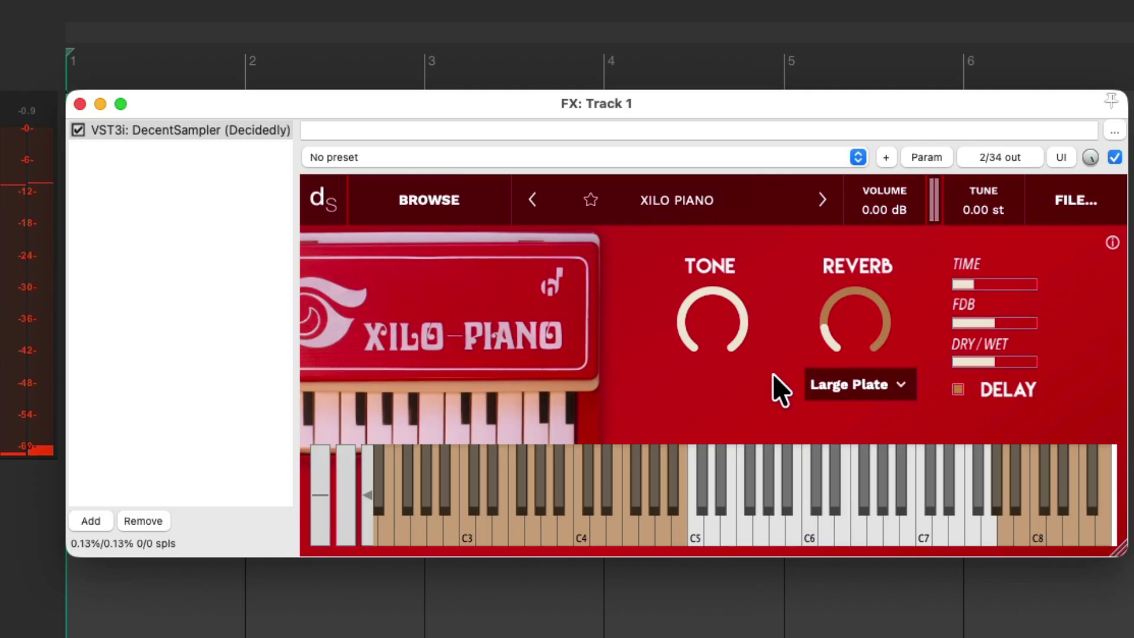
left_click_drag(863, 332, 869, 288)
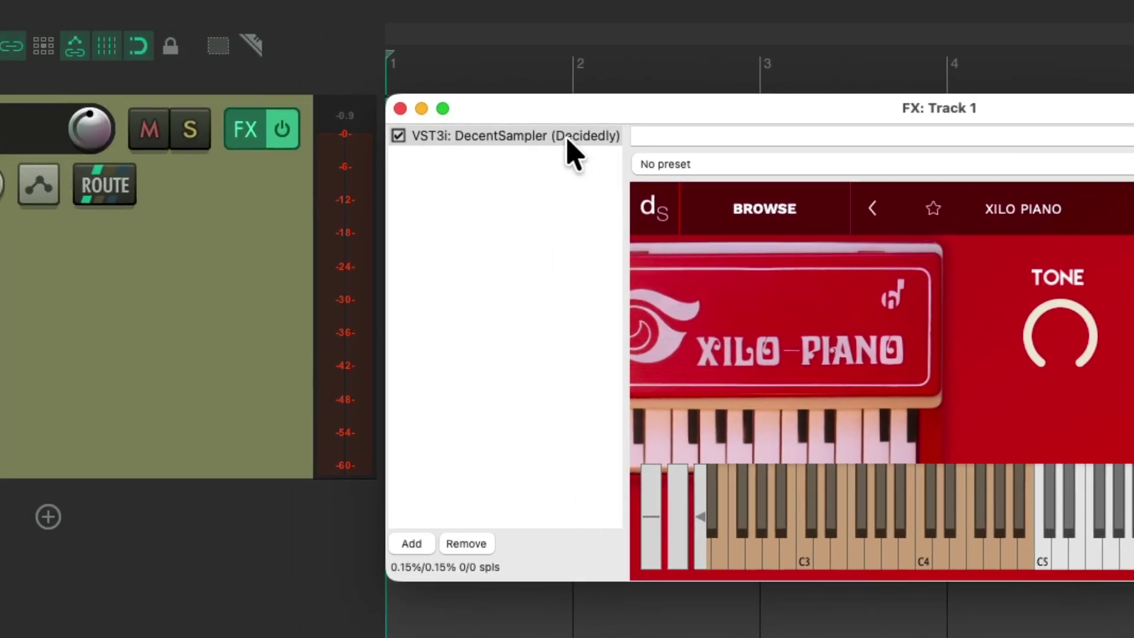
- Rename the DecentSampler instance on track 1 as "Toy Piano"
left_click(568, 141)
key("F2")
type("Toy Piano")
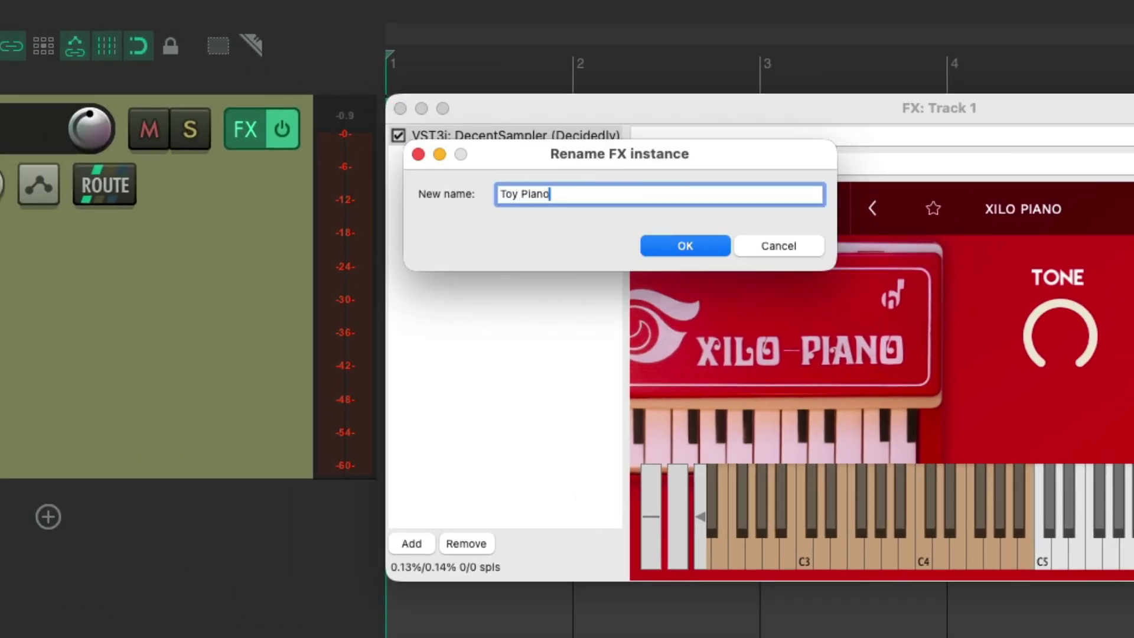
key("super+a")
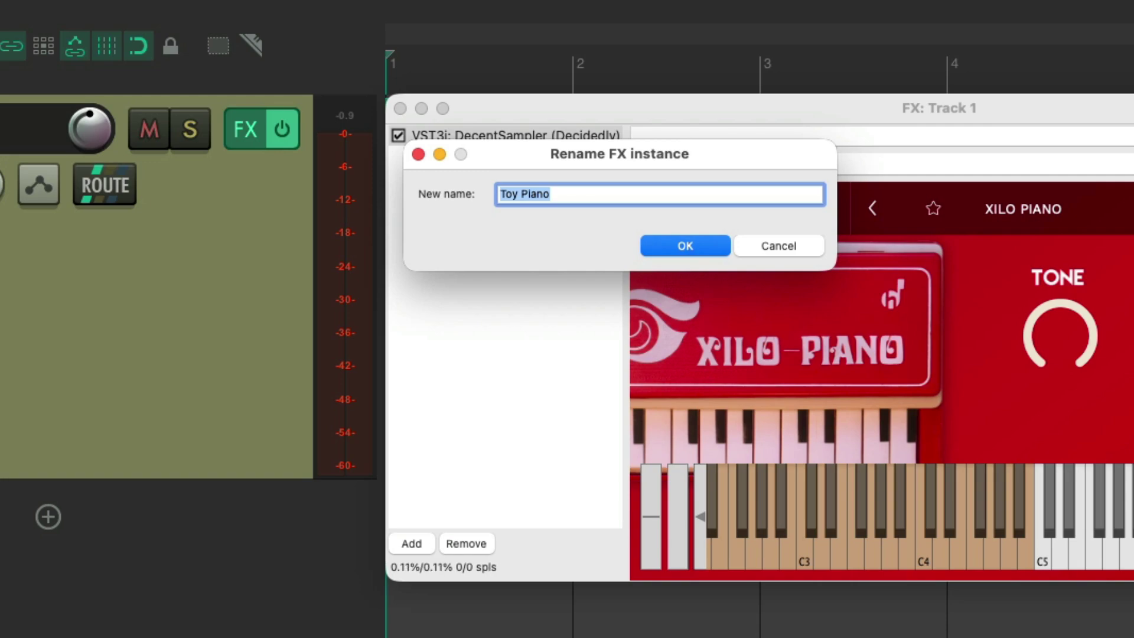
key("Return")
- Save the selected Toy Piano instrument as an FX chain named "Toy Piano" in the FXChains folder
right_click(503, 134)
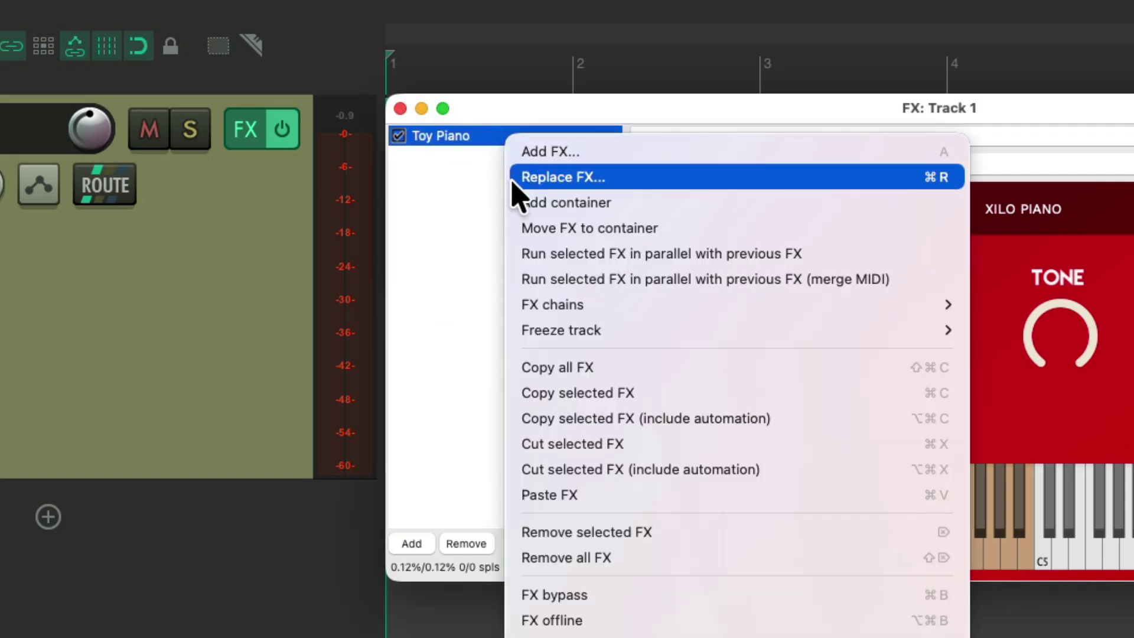
mouse_move(527, 302)
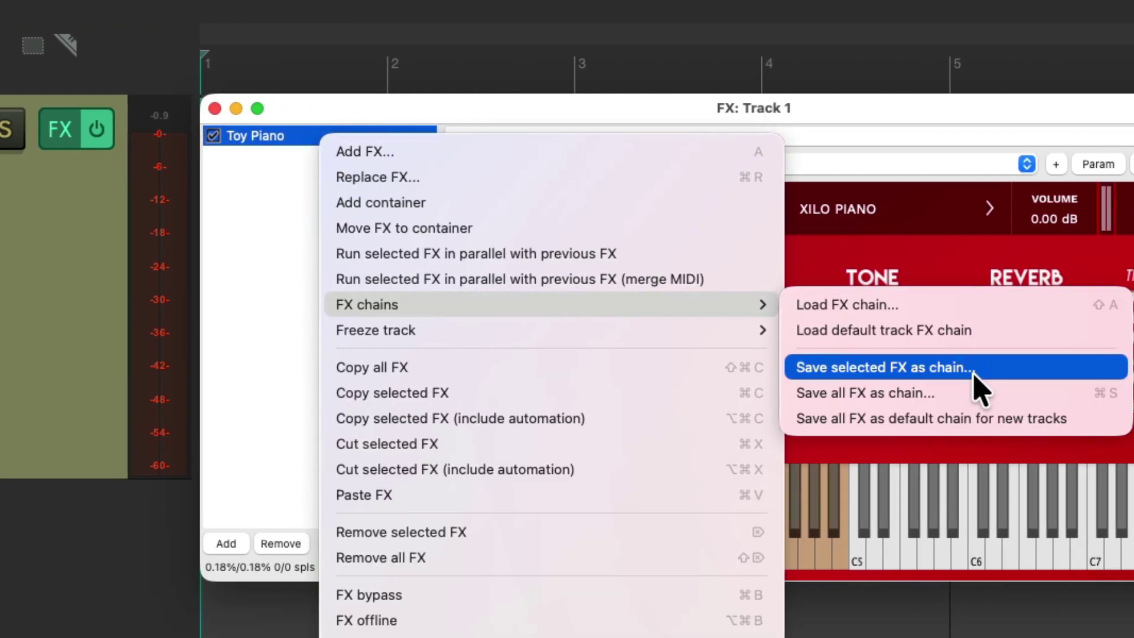
left_click(982, 372)
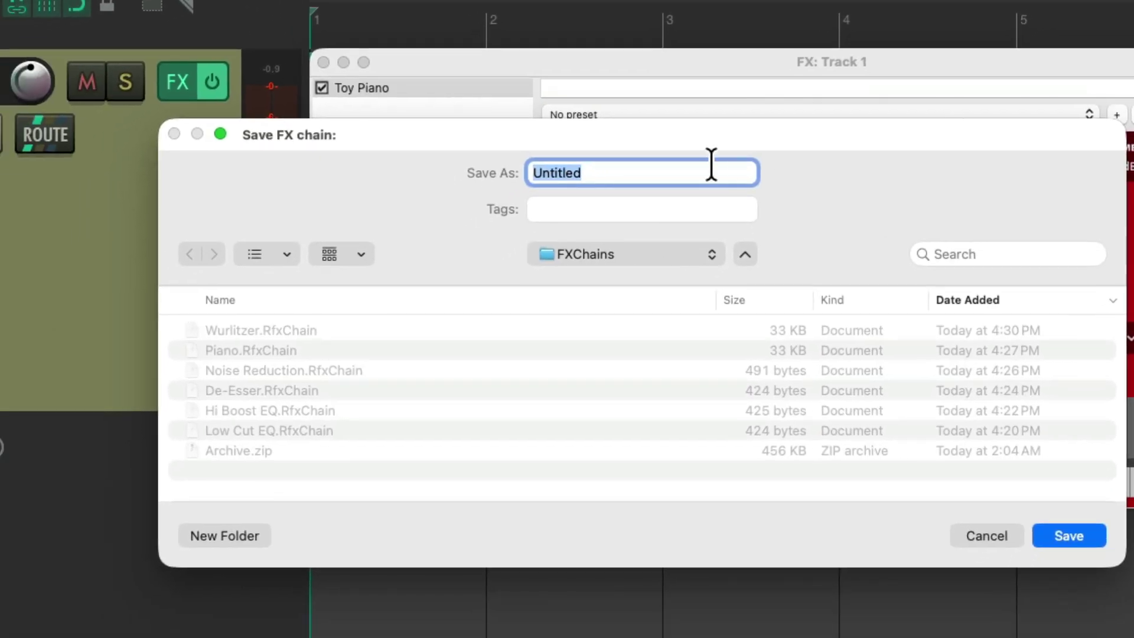
type("Toy Piano")
key("Return")
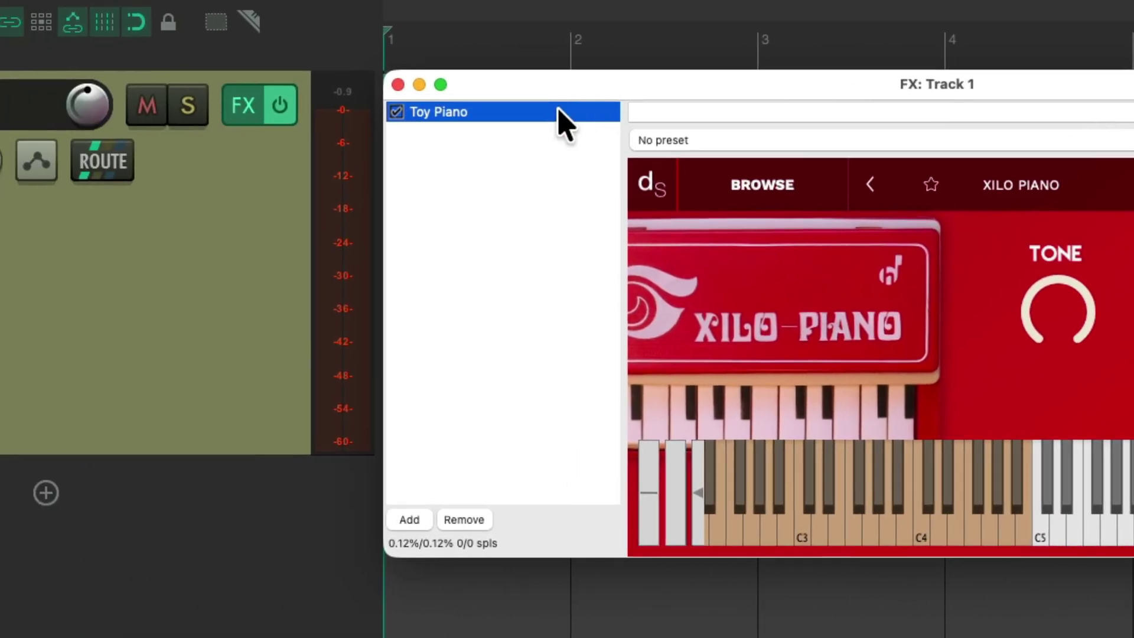
- Remove the Toy Piano instrument from track 1 and reload it from the saved "Toy Piano" FX chain
key("Delete")
double_click(505, 180)
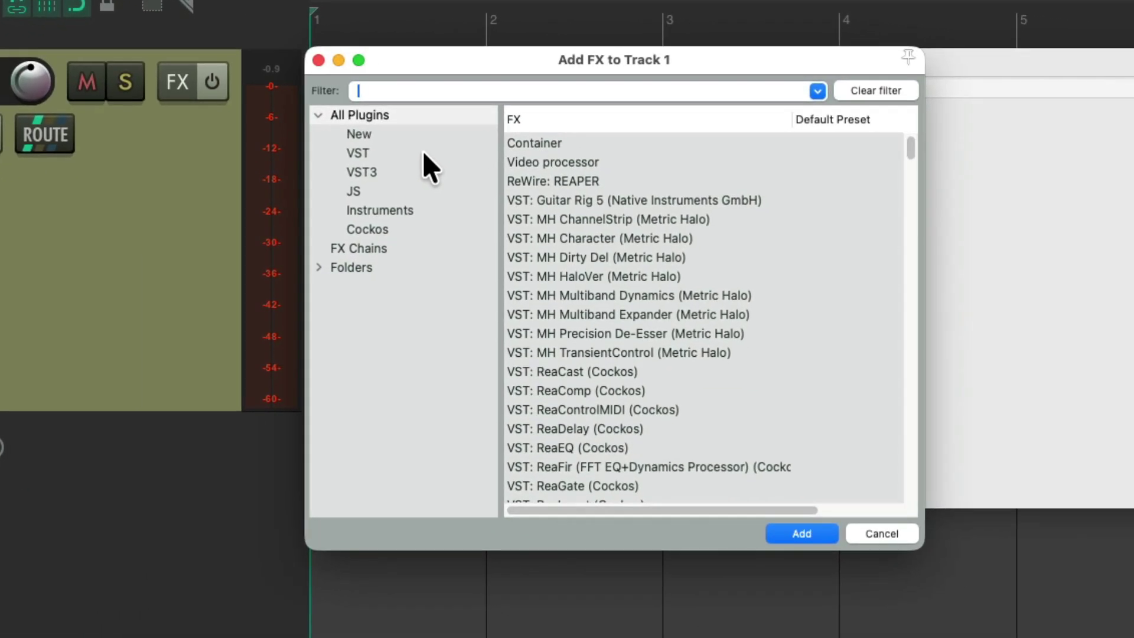
left_click(438, 248)
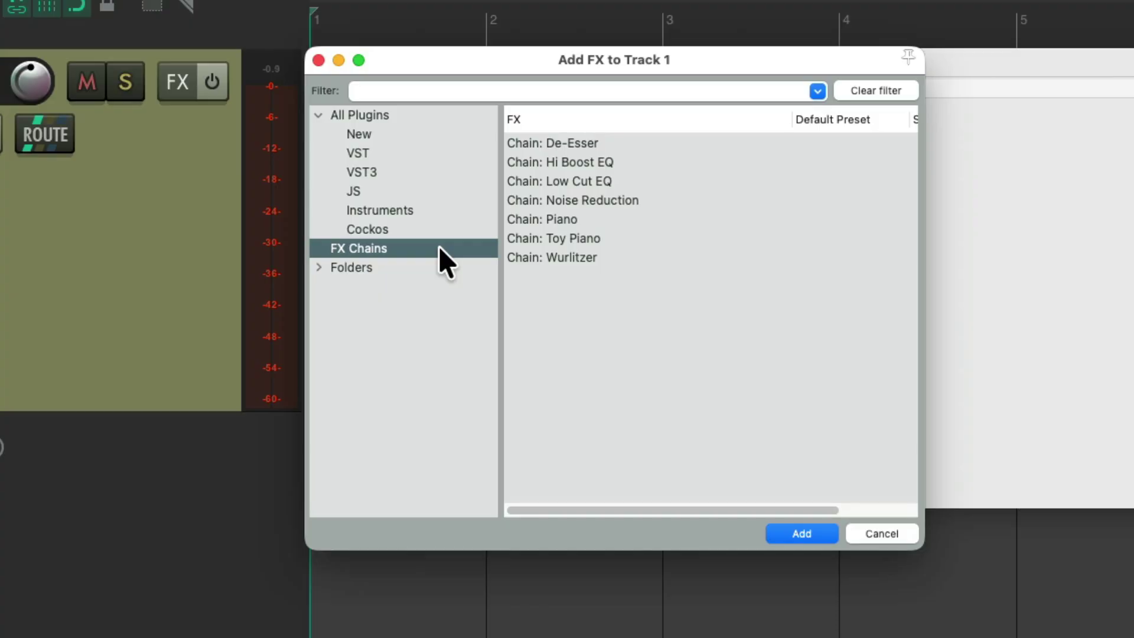
left_click(626, 241)
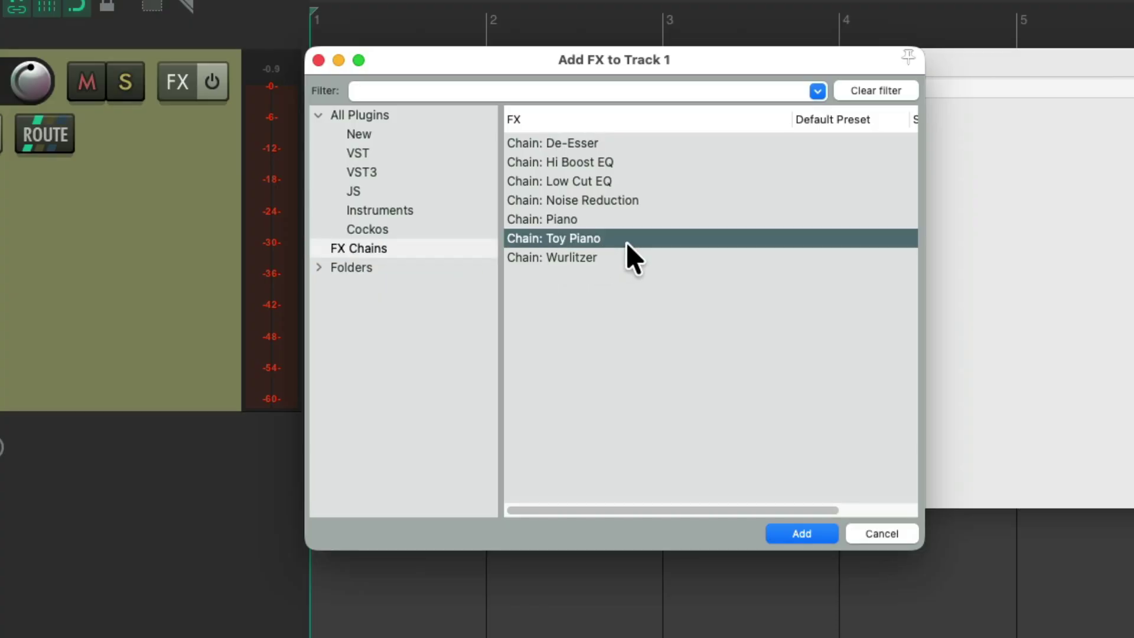
double_click(626, 242)
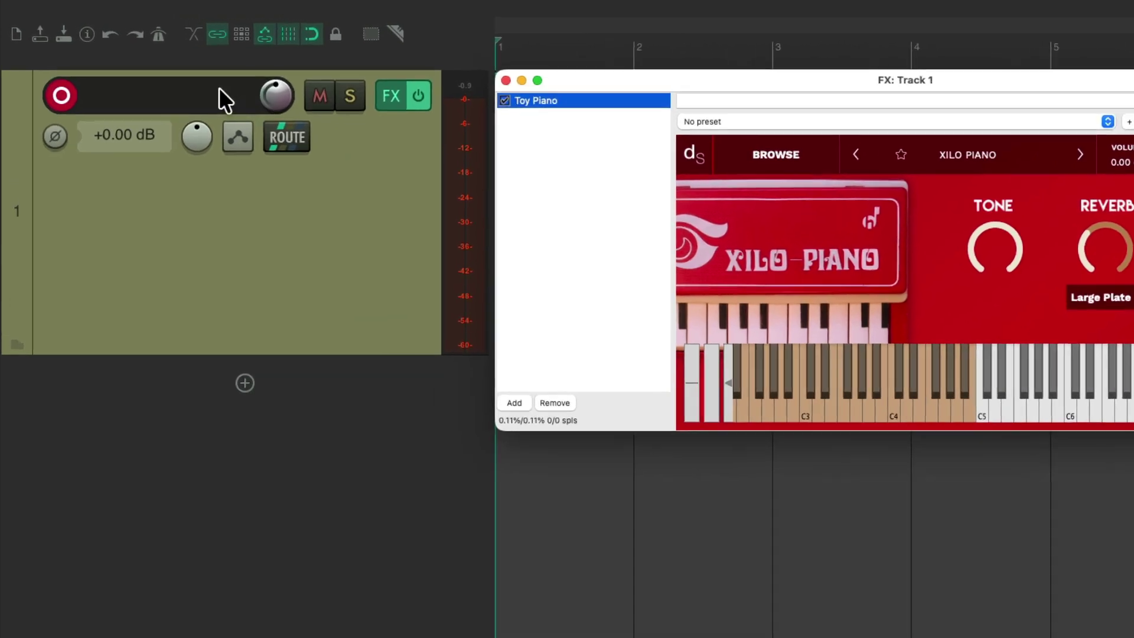
- Name track 1 "Toy Piano"
double_click(170, 76)
type("Toy Piano")
key("Return")
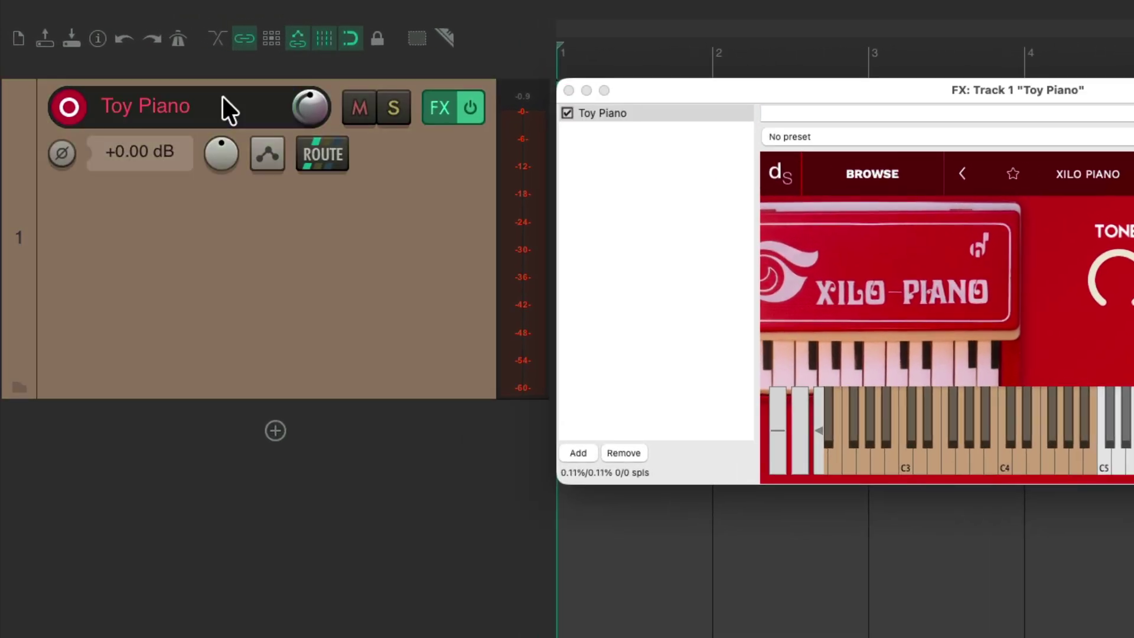
- Save the Toy Piano track as a track template named "Toy Piano" in the TrackTemplates folder
right_click(438, 246)
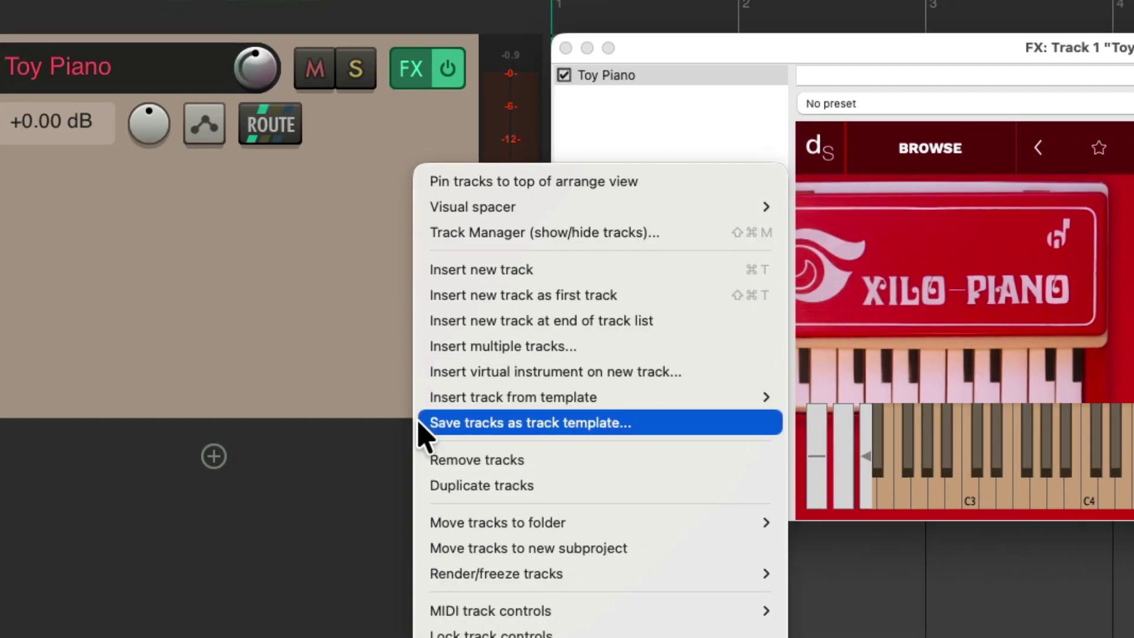
left_click(421, 423)
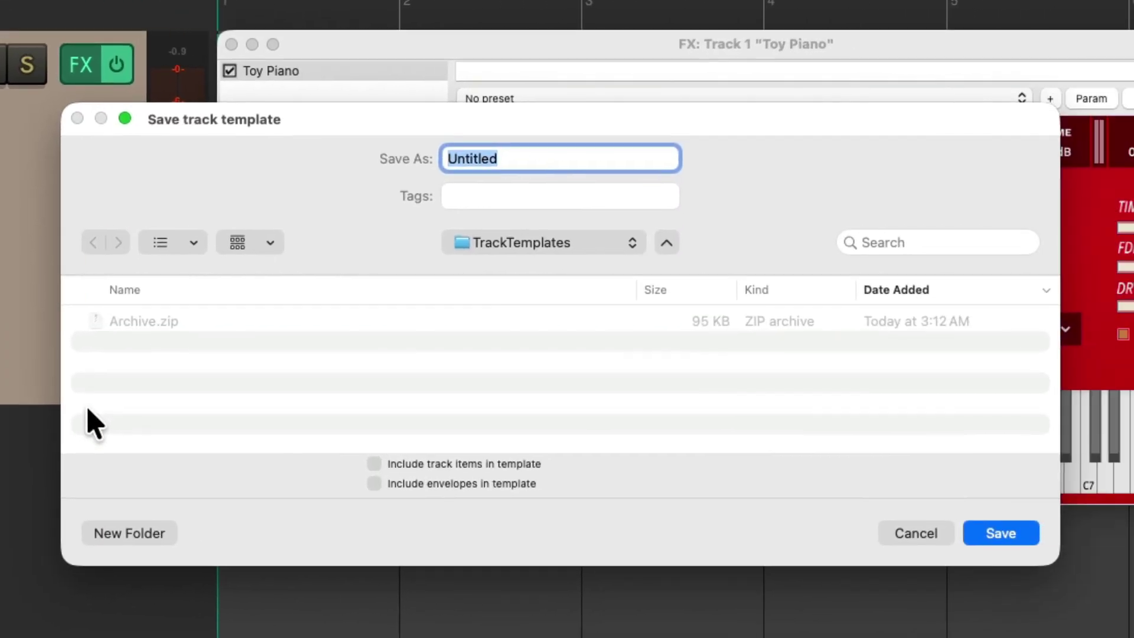
type("Toy Piano")
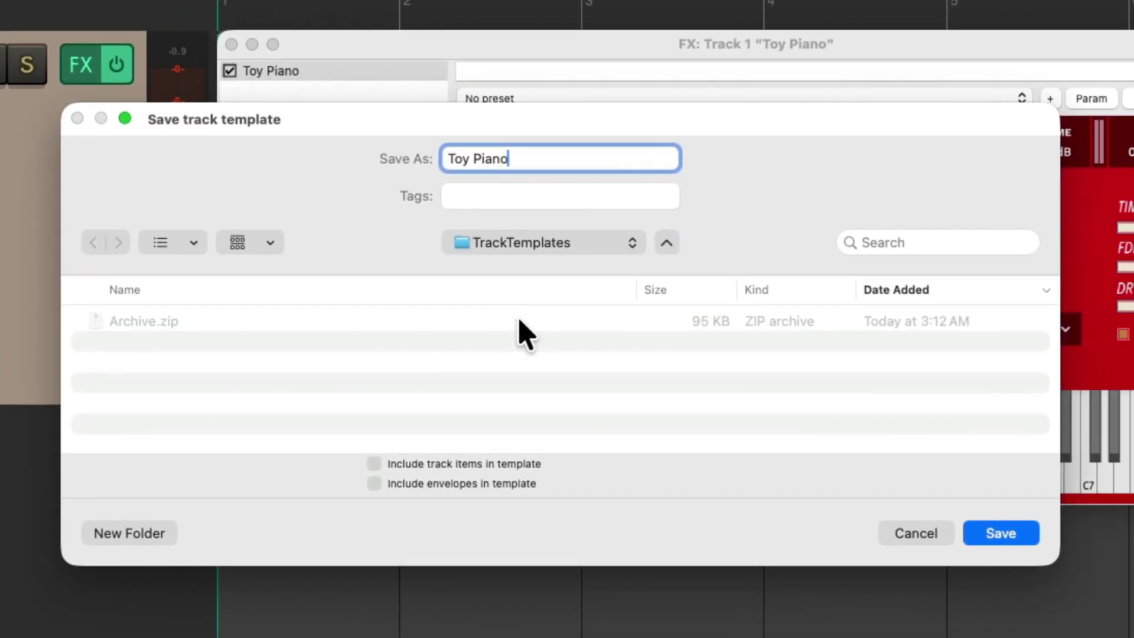
key("Return")
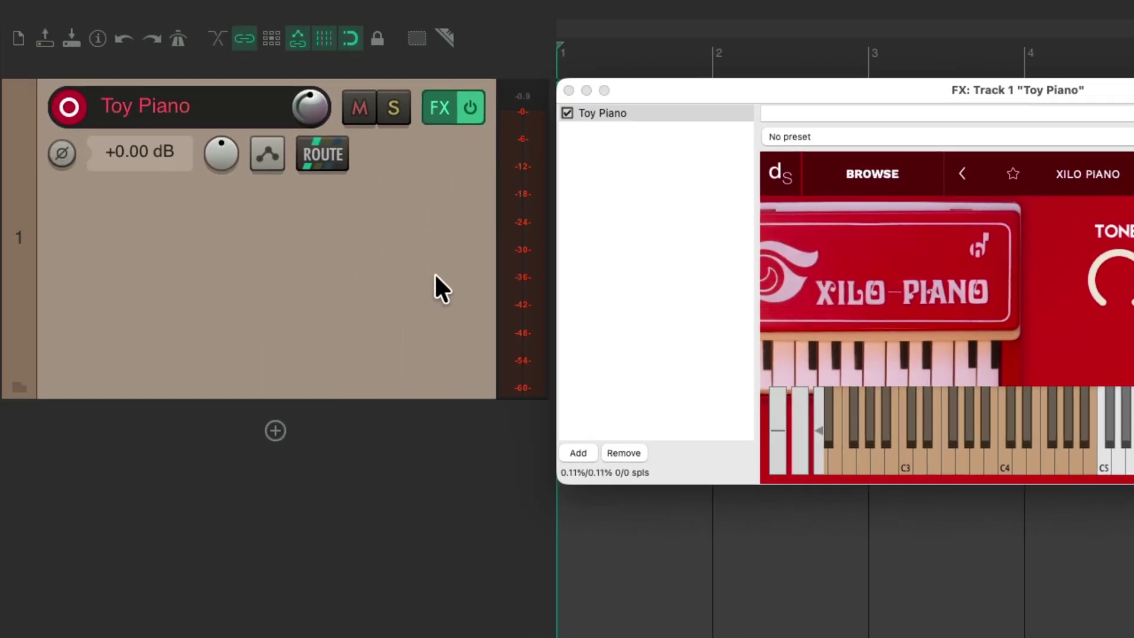
- Delete the Toy Piano track and insert a new track from the "Toy Piano" track template
key("Delete")
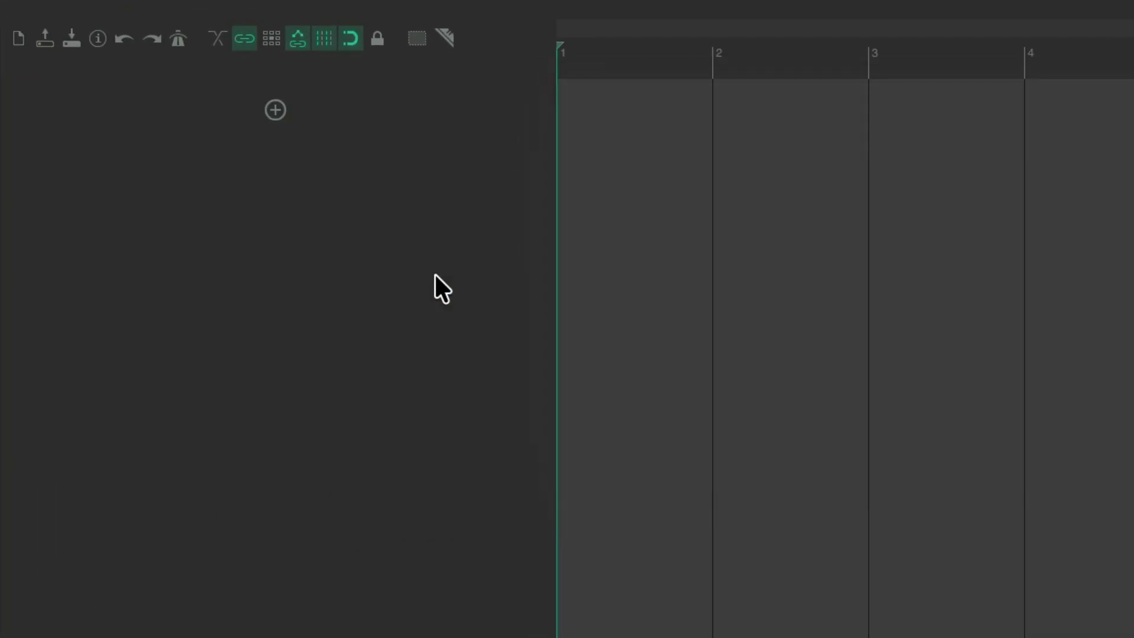
left_click(275, 110)
mouse_move(275, 212)
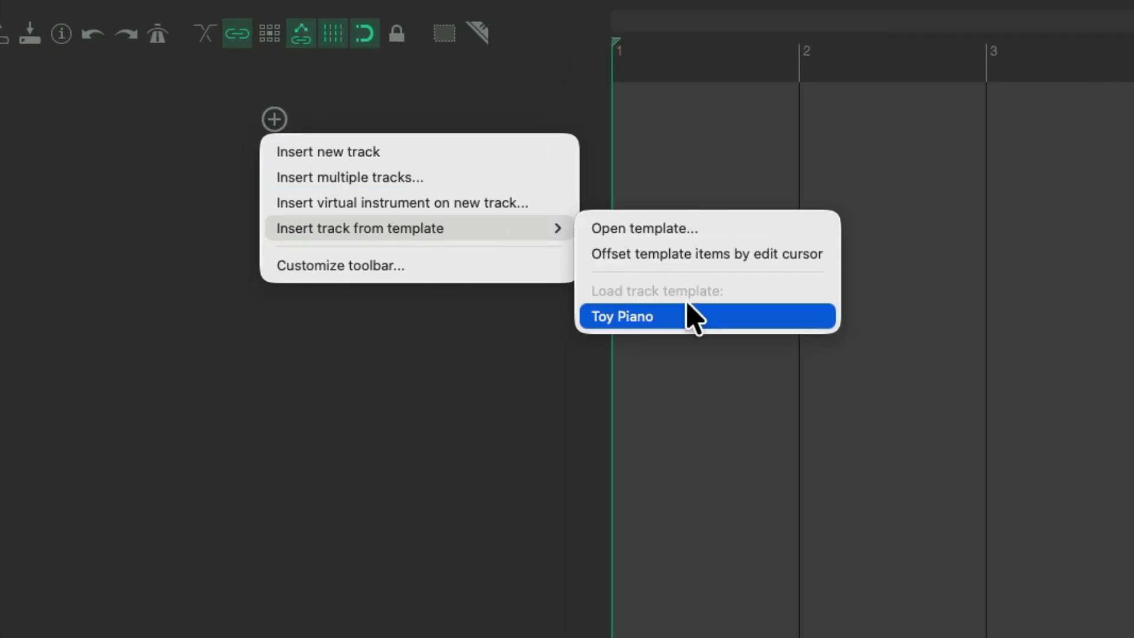
left_click(708, 319)
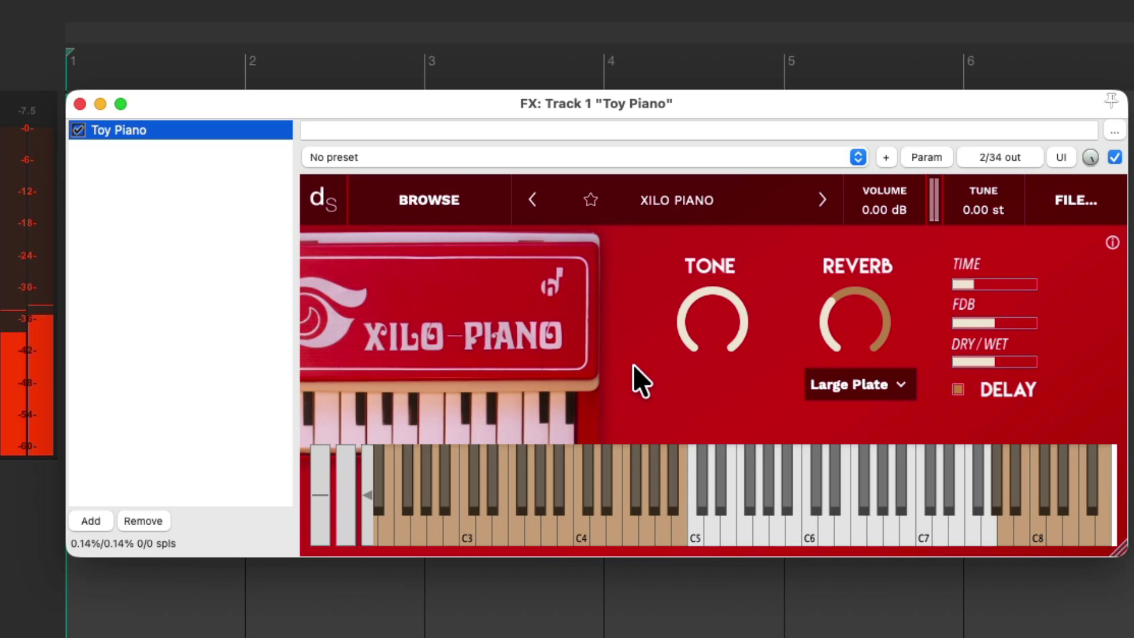
- Load the Casio VL-1 sample library in DecentSampler with the Casio VL-1 Fantasy preset
left_click(420, 197)
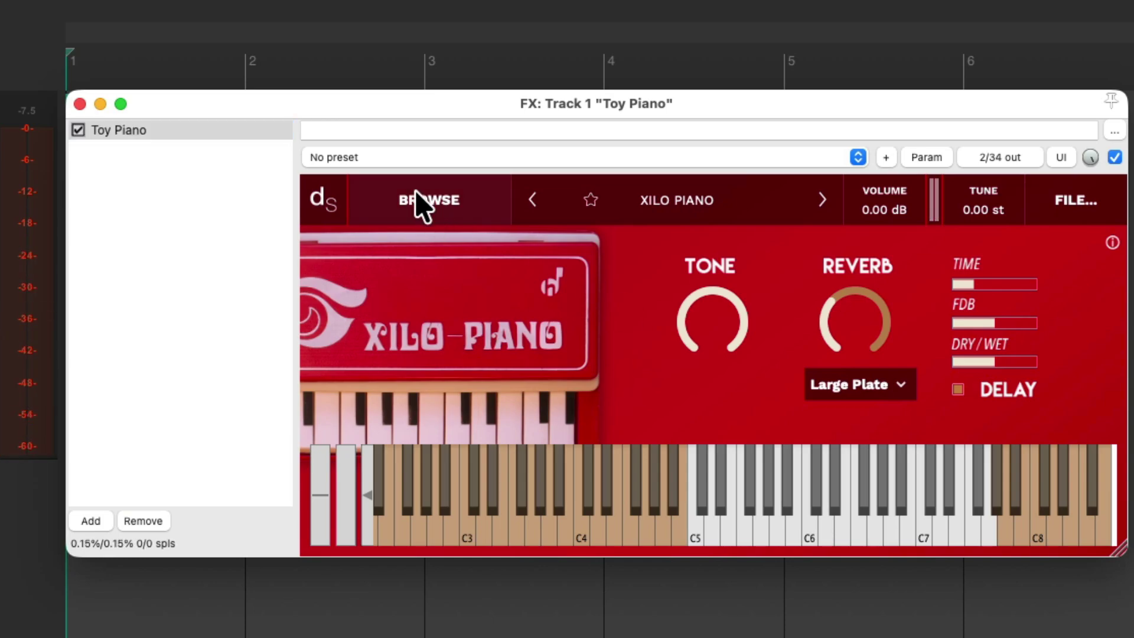
scroll(646, 403, "down", 15)
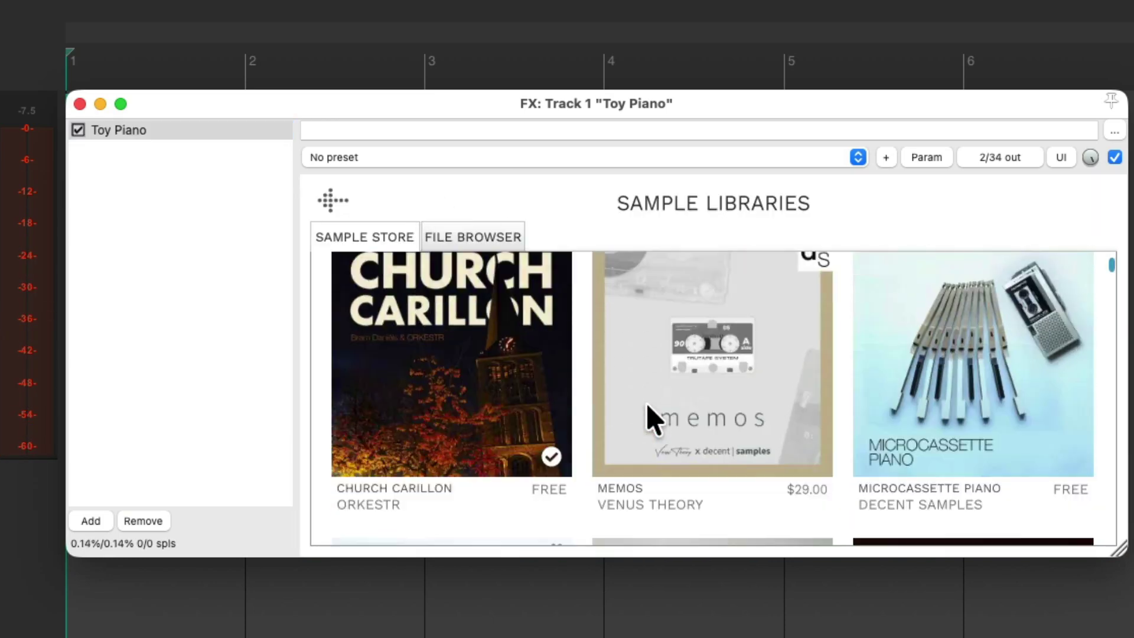
scroll(667, 373, "down", 20)
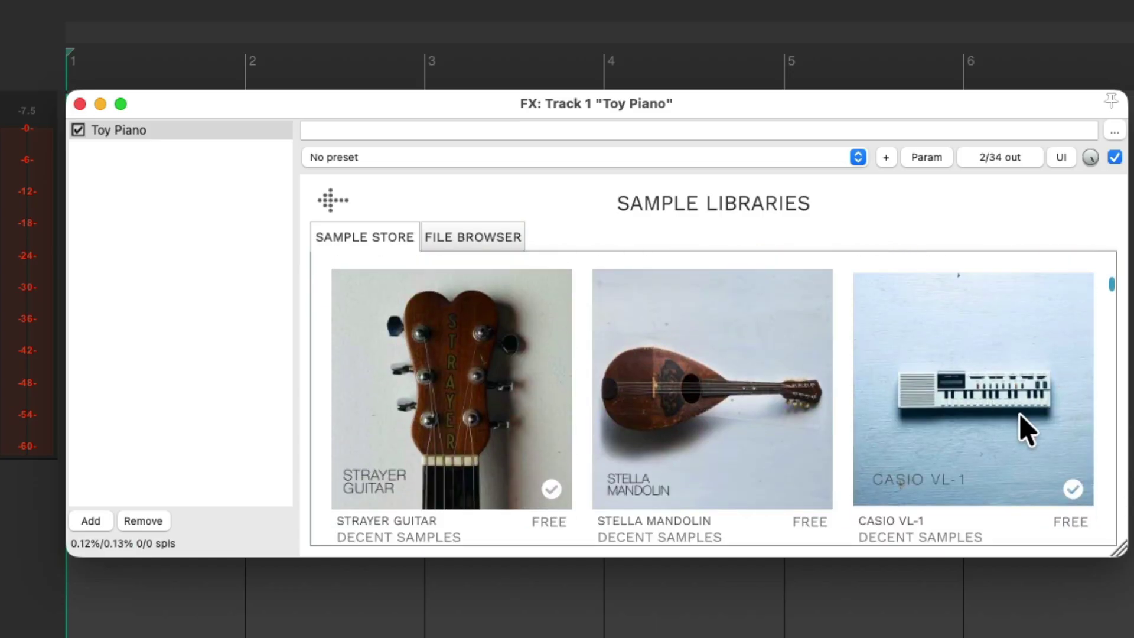
left_click(954, 406)
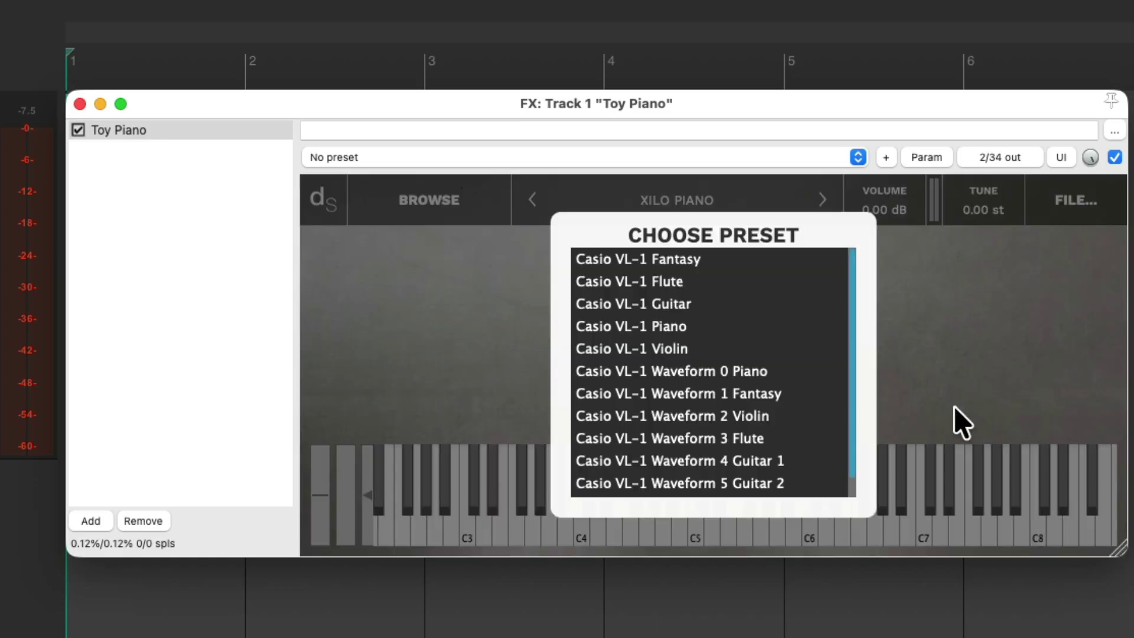
left_click(714, 258)
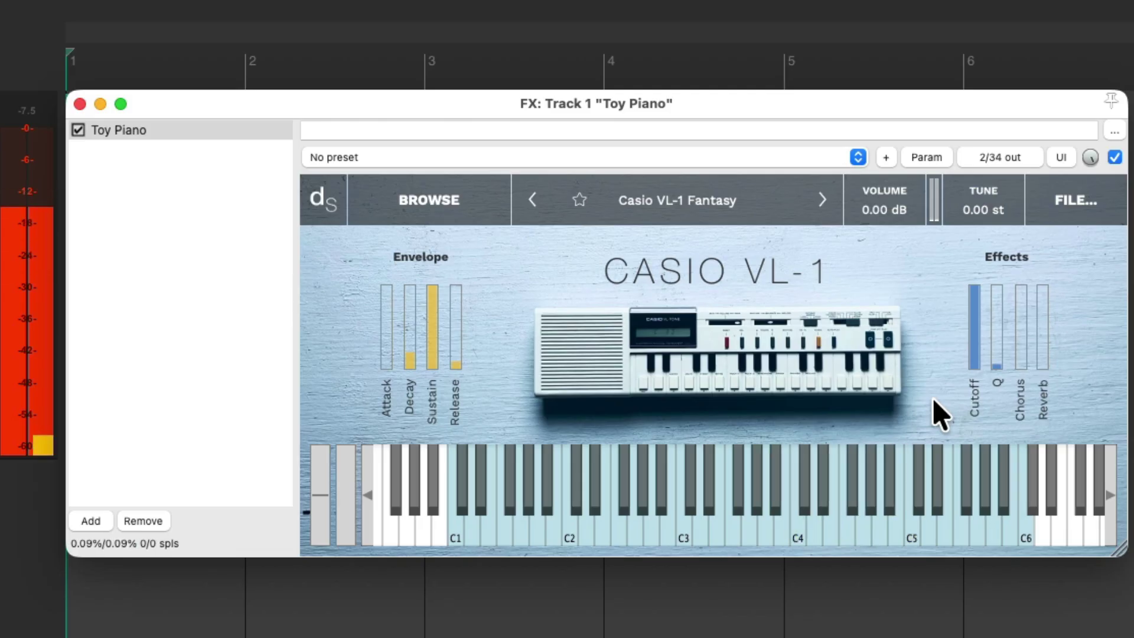
- Adjust the Casio VL-1 effects: set Cutoff to about 0.62, Q to a high level and Reverb to a medium level
left_click_drag(972, 302, 999, 307)
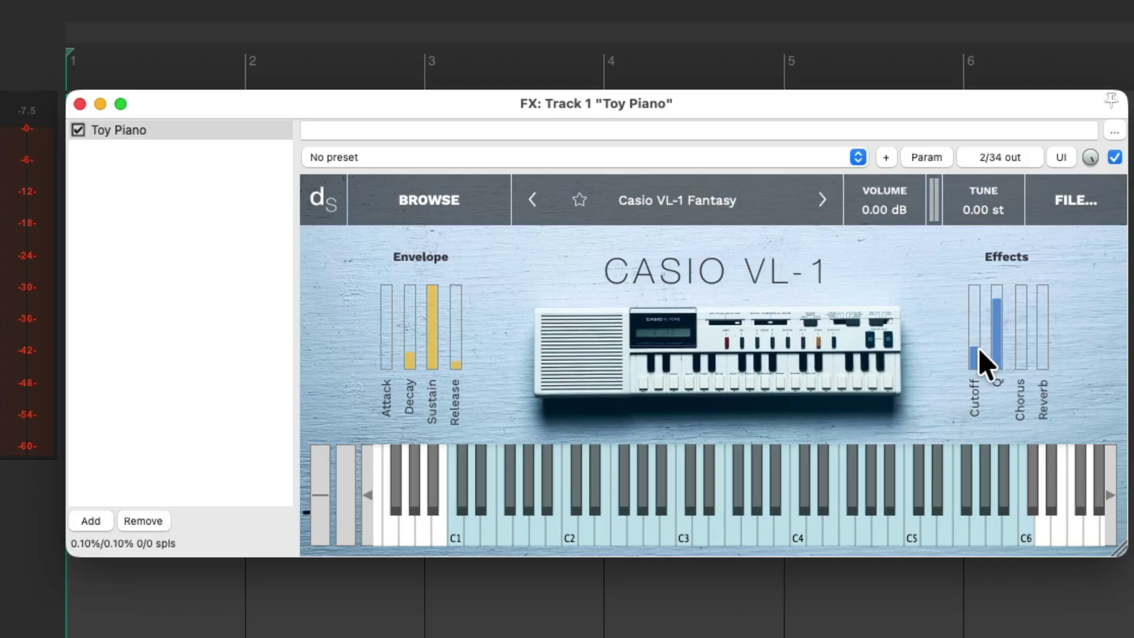
left_click_drag(976, 349, 979, 313)
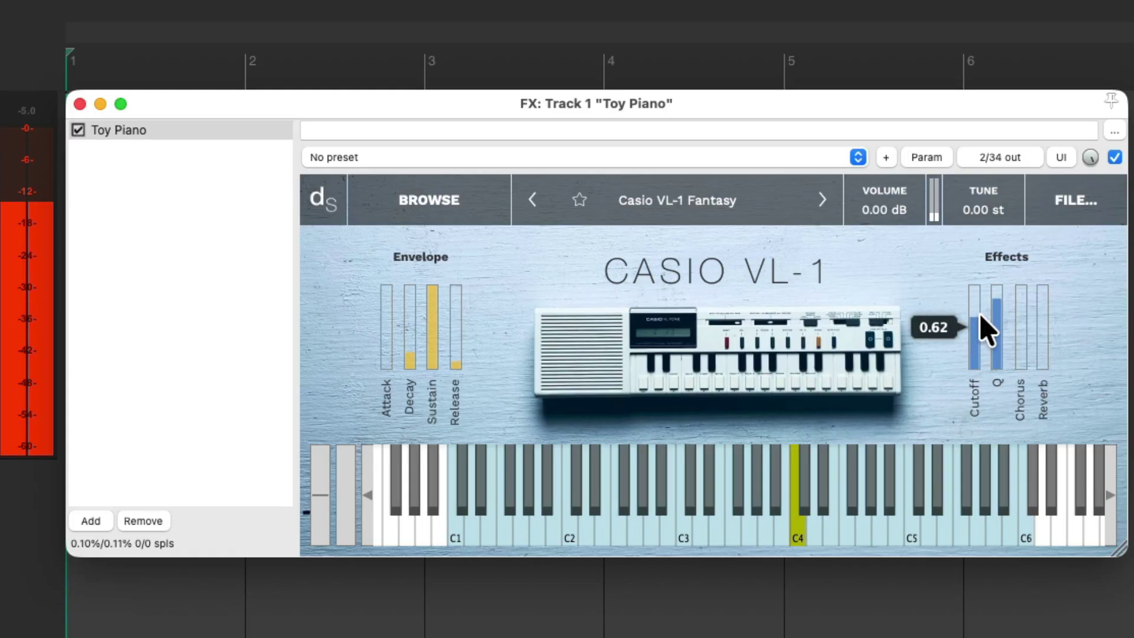
left_click_drag(1042, 362, 1048, 329)
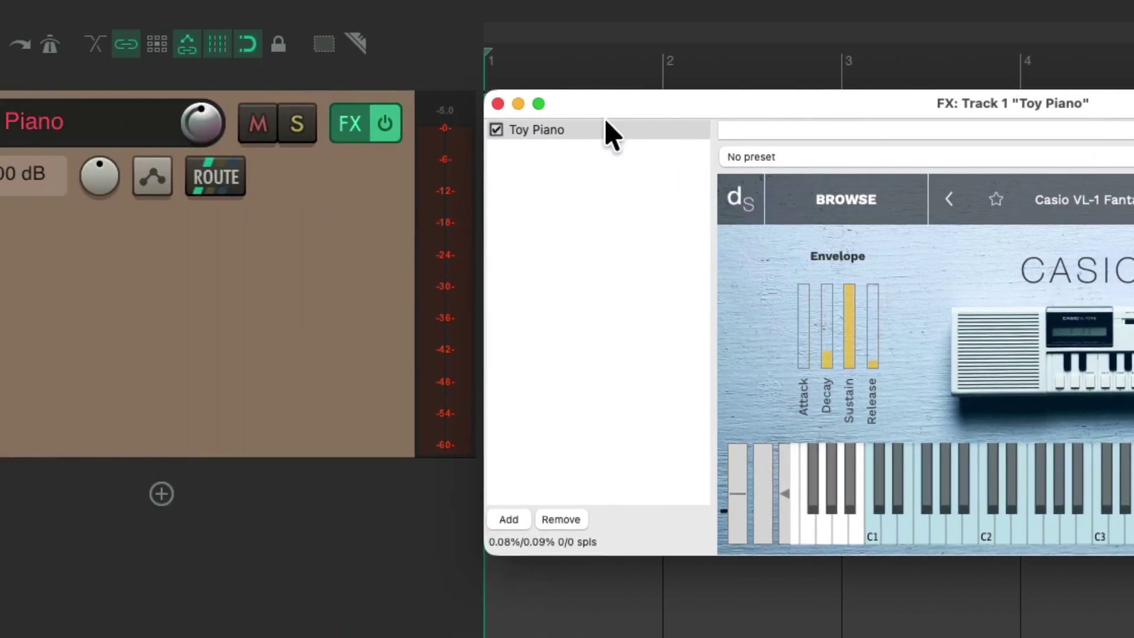
- Rename the Toy Piano FX instance on track 1 as "Casio VL-1 Fantasy"
double_click(245, 129)
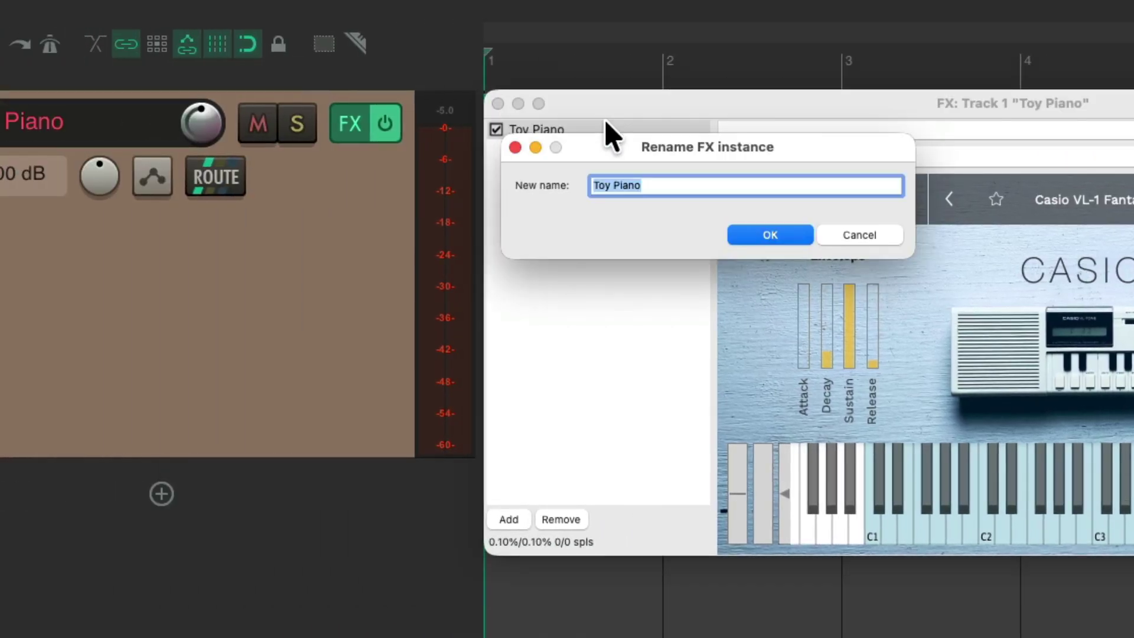
type("Casio VL-1 Fantasy")
key("Return")
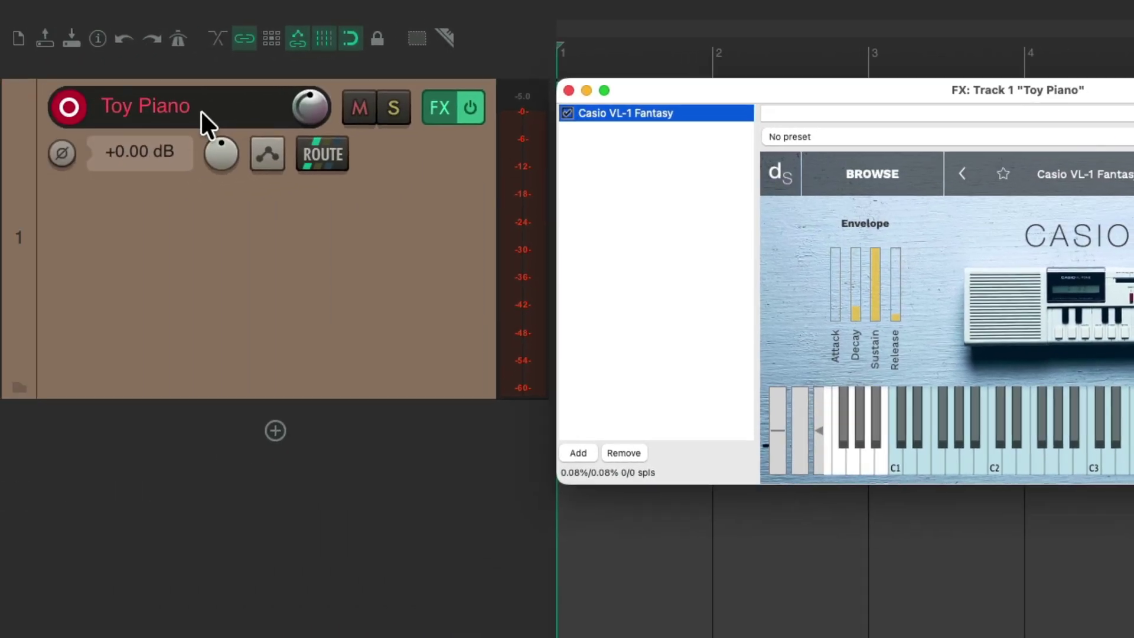
- Rename track 1 itself as "Casio VL-1 Fantasy"
double_click(200, 110)
type("Casio VL-1 Fantasy")
key("Return")
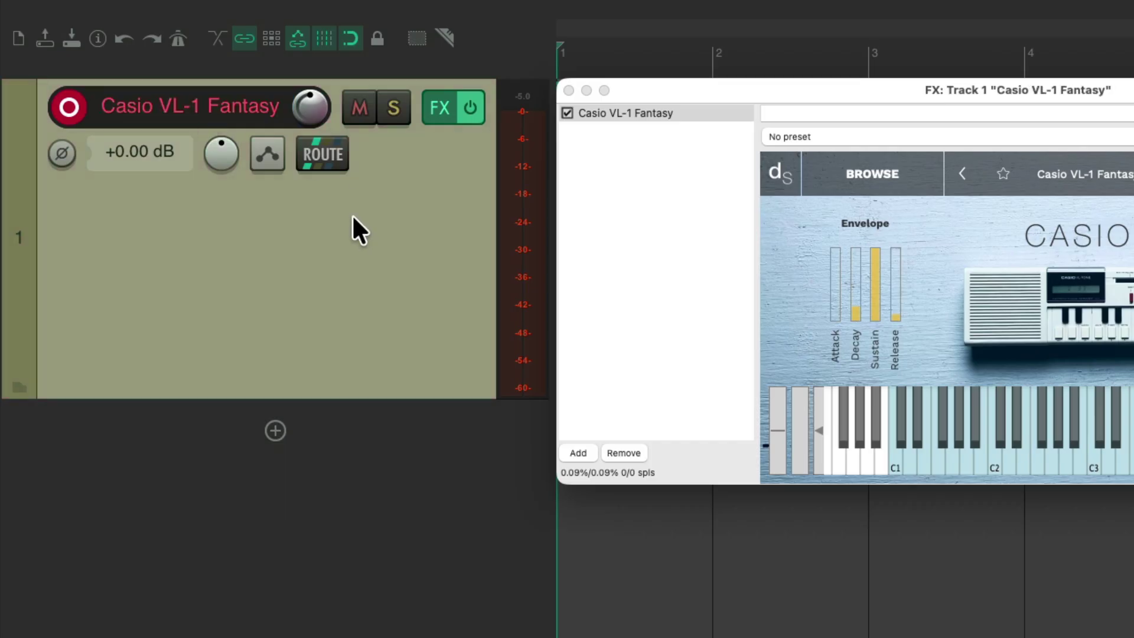
- Save the Casio VL-1 Fantasy track as a track template named "Casio VL-1 Fantasy" in the TrackTemplates folder
right_click(445, 222)
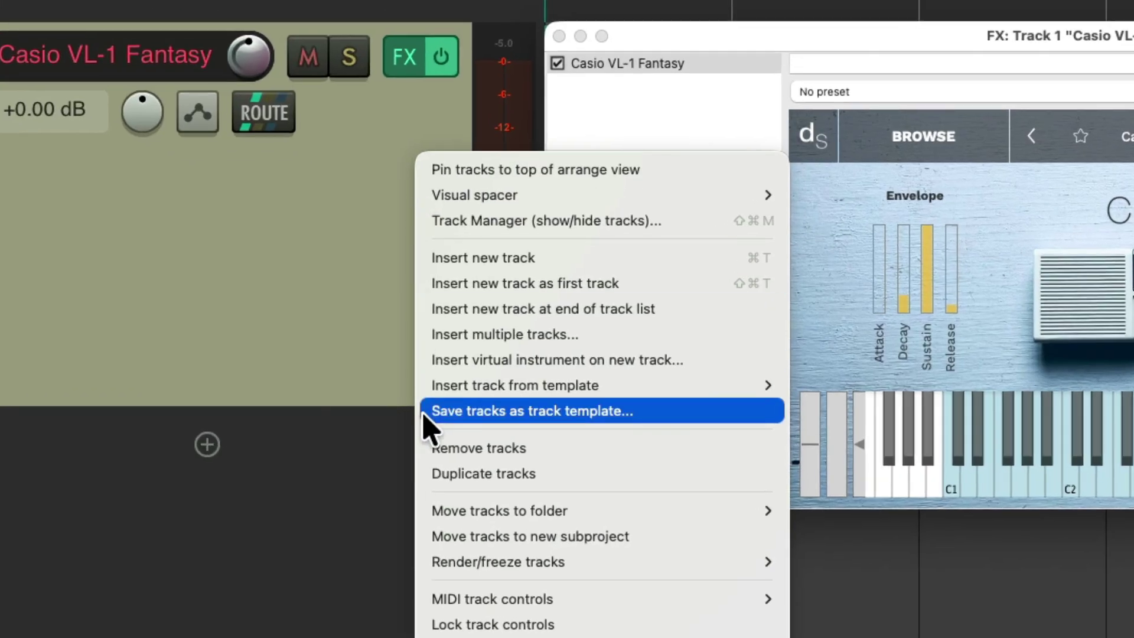
left_click(425, 411)
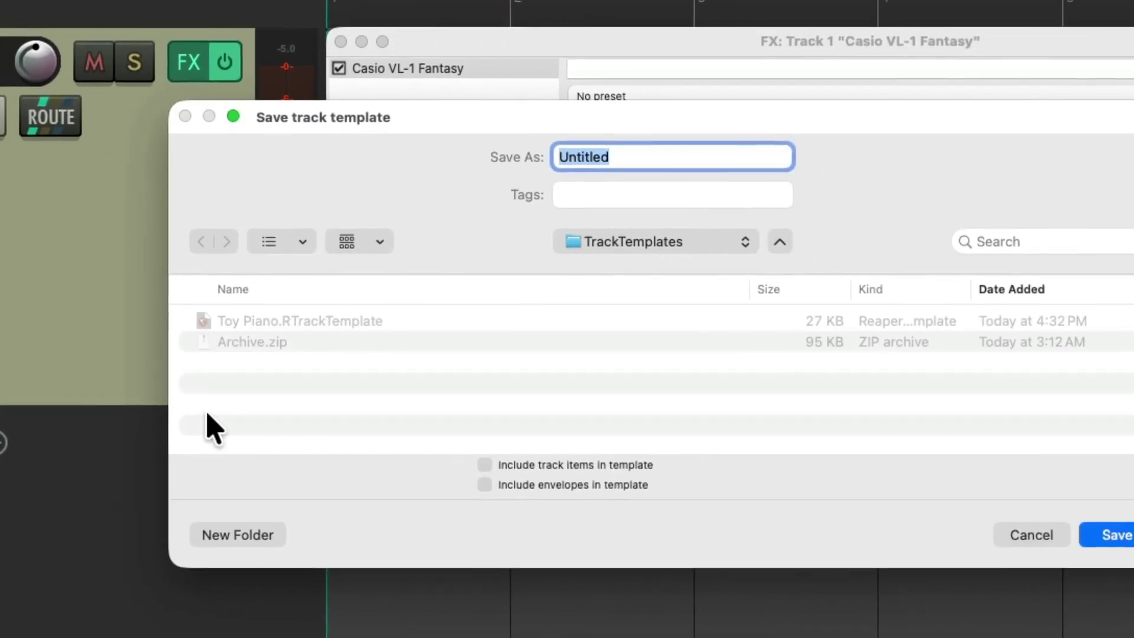
type("Casio VL-1 Fantasy")
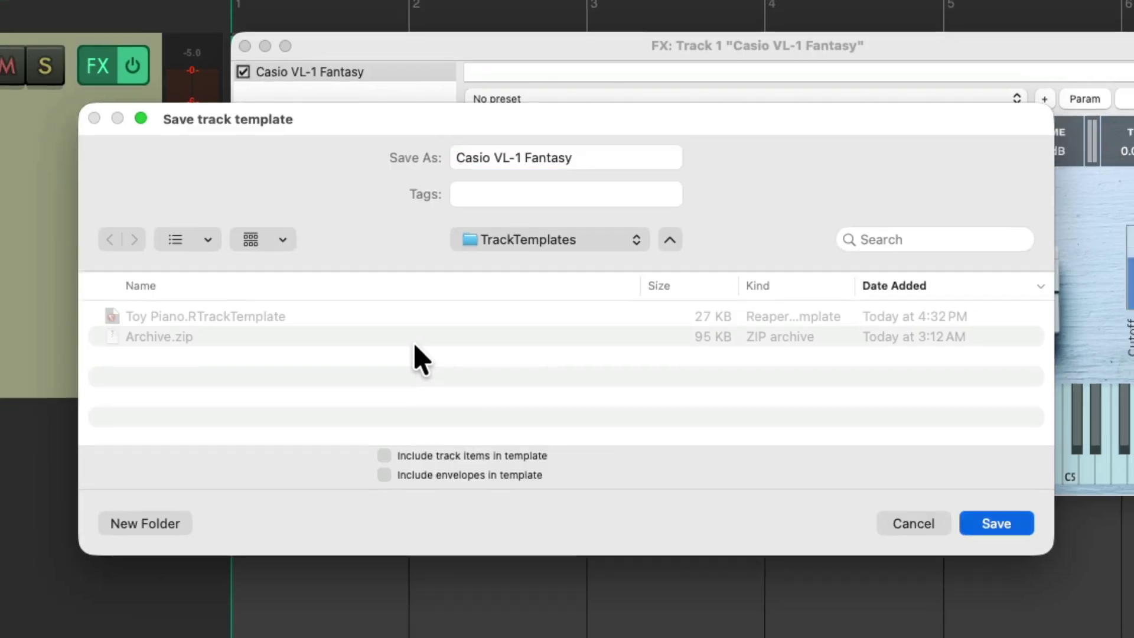
key("Return")
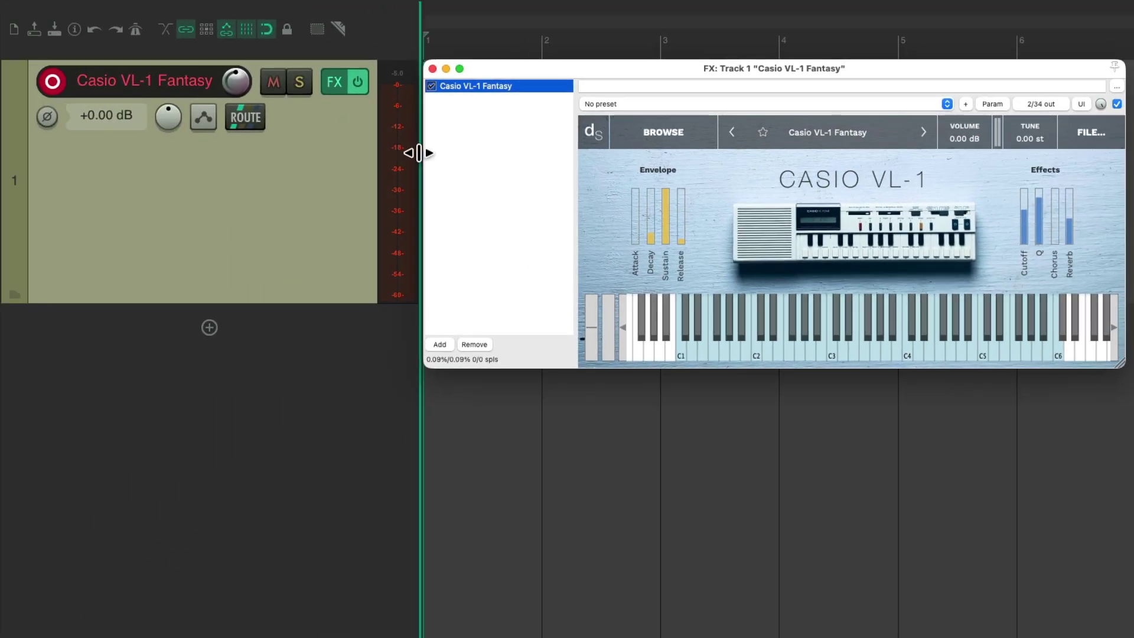
- Delete the Casio VL-1 Fantasy track and insert a new track from the "Casio VL-1 Fantasy" template
key("Delete")
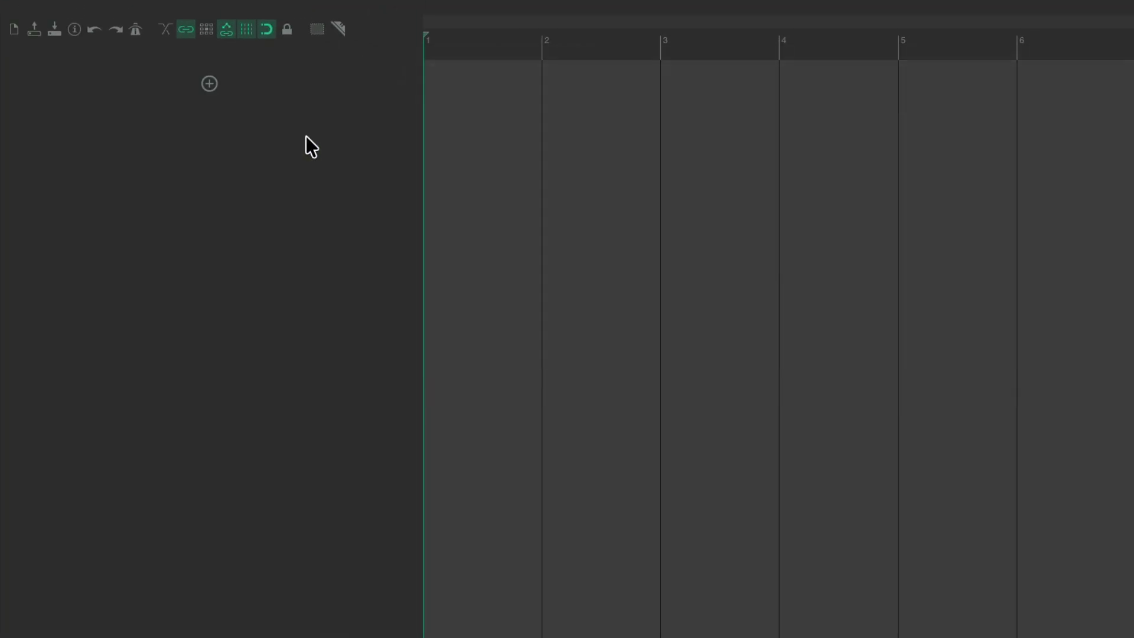
left_click(207, 79)
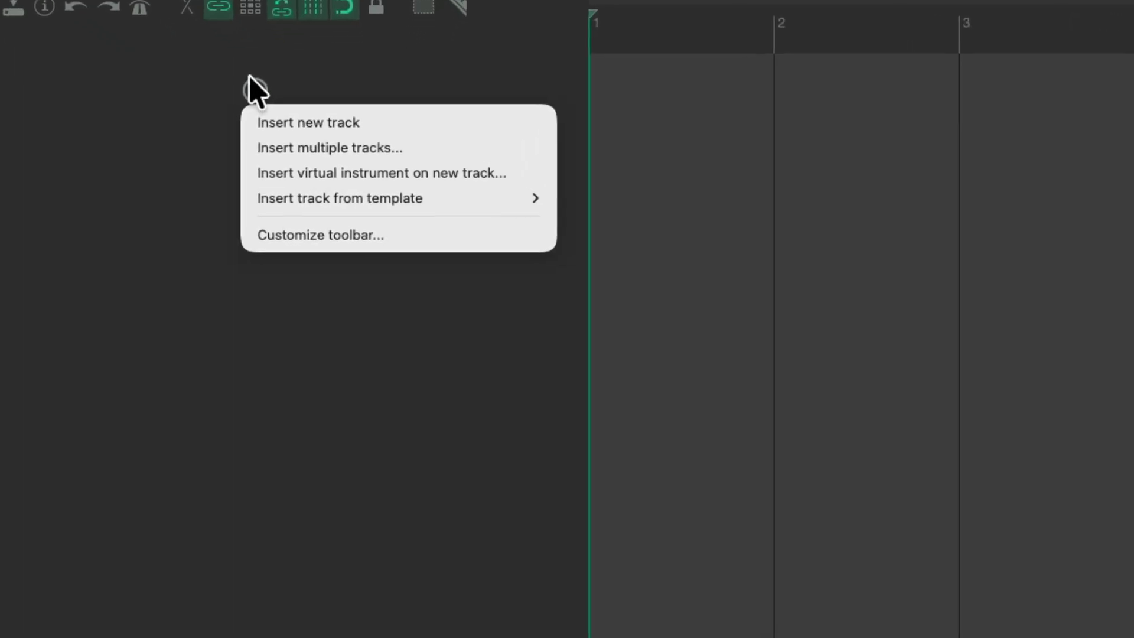
mouse_move(266, 201)
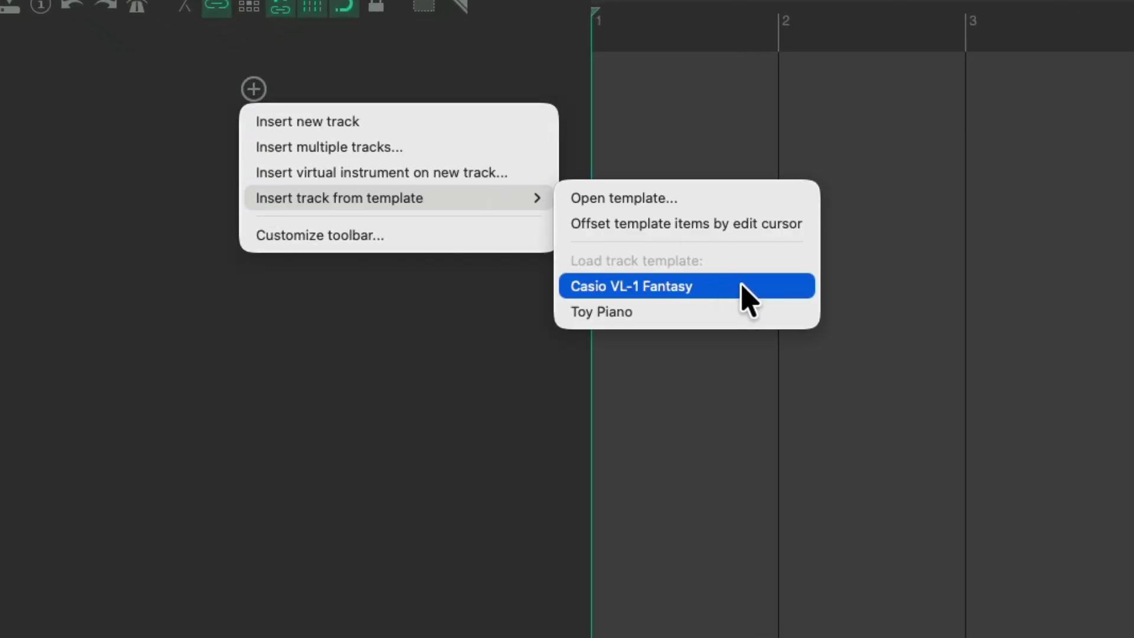
left_click(762, 284)
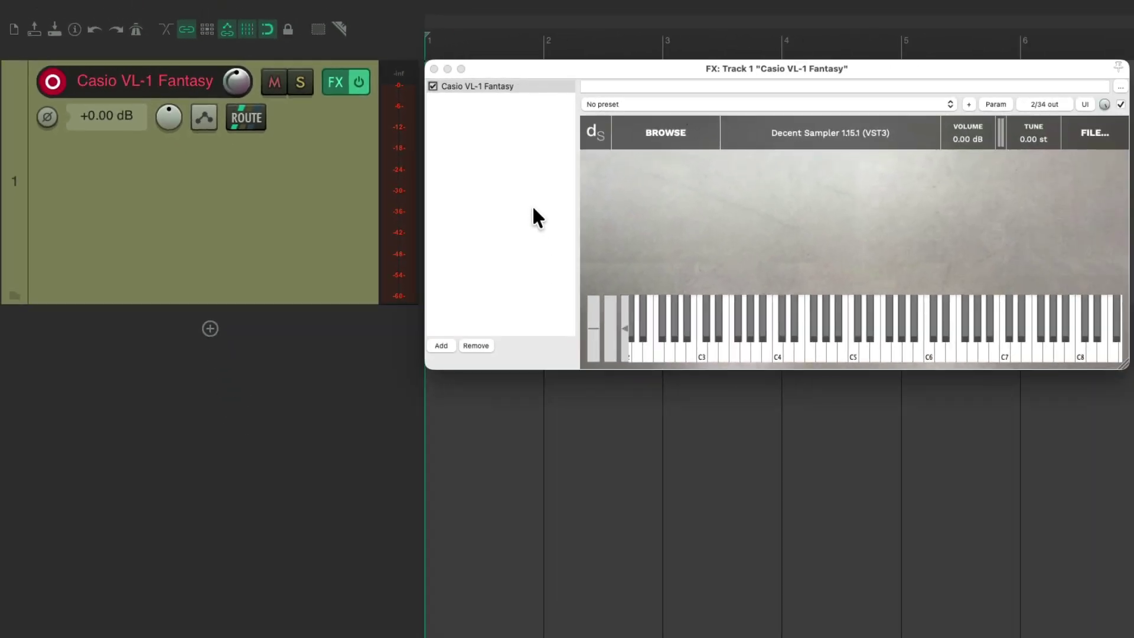